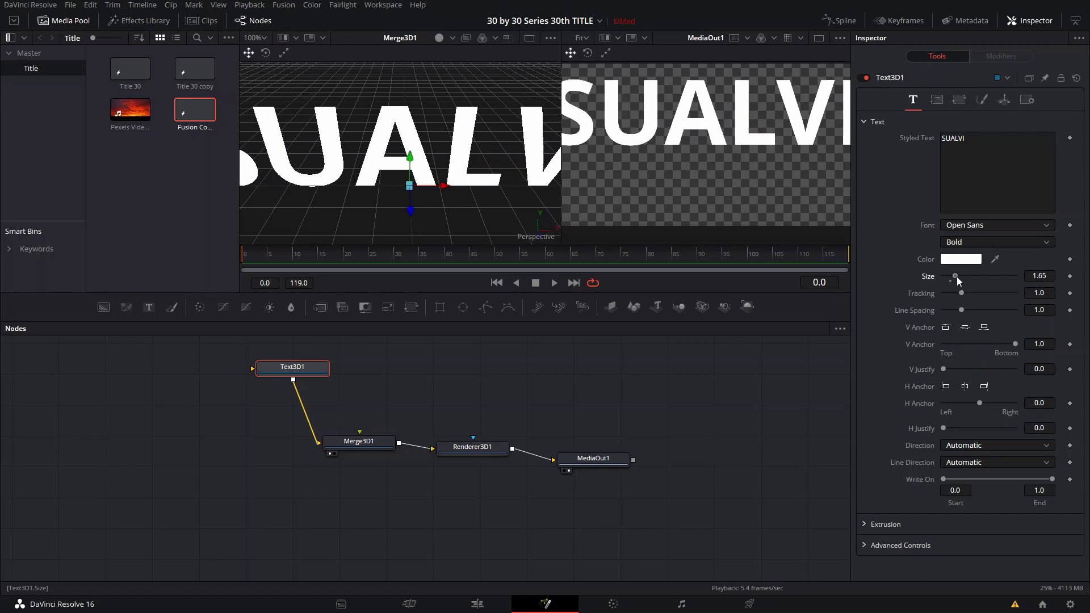
# - Undo the last text size change and set the 3D text's font to Lato Black
pyautogui.hotkey('ctrl', 'z')
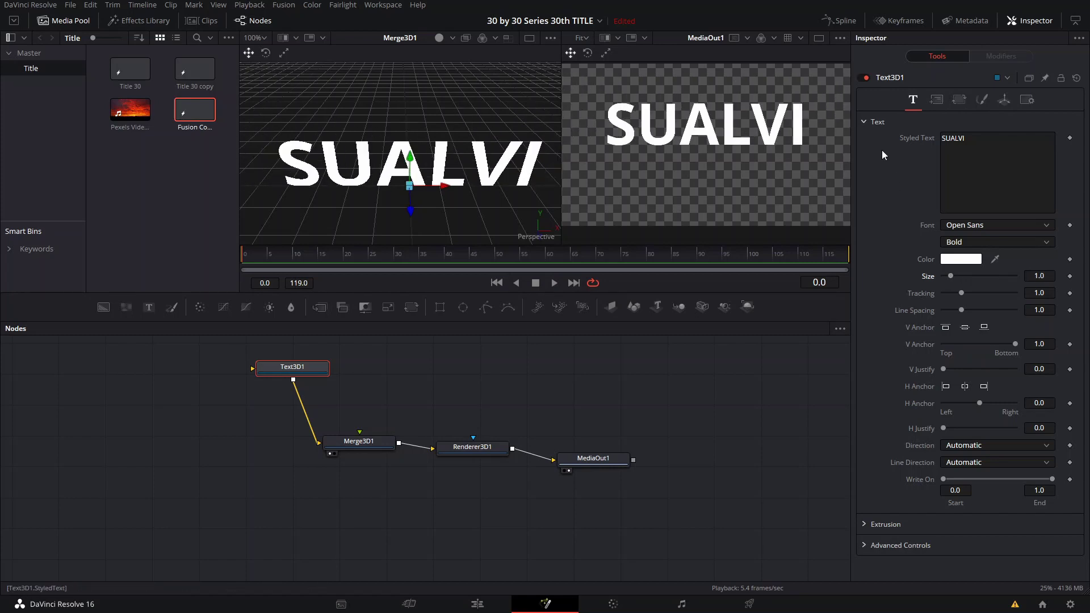
pyautogui.click(993, 225)
pyautogui.click(983, 354)
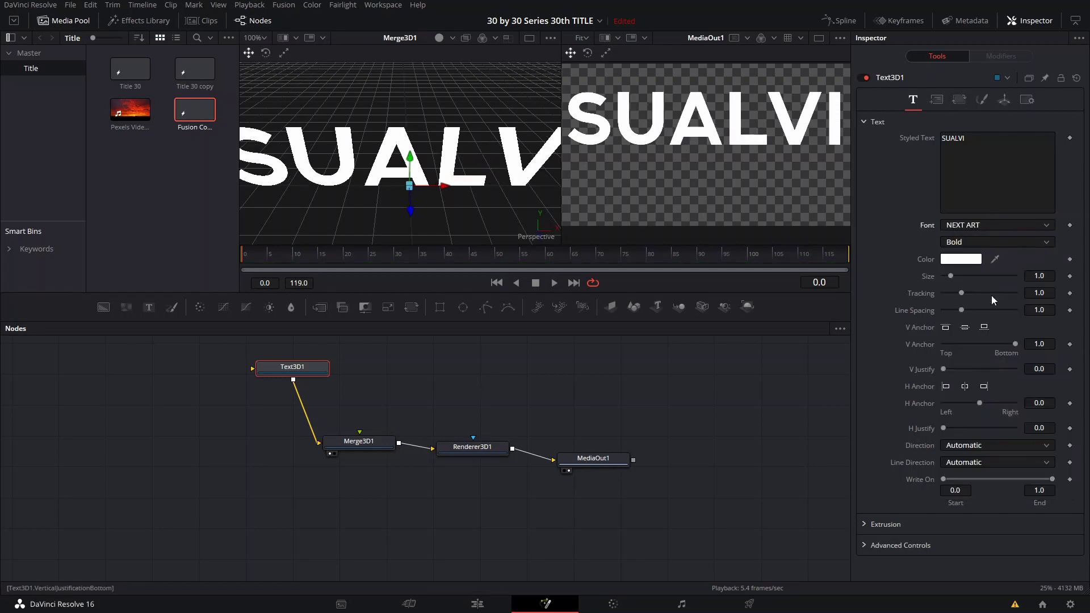
pyautogui.click(976, 229)
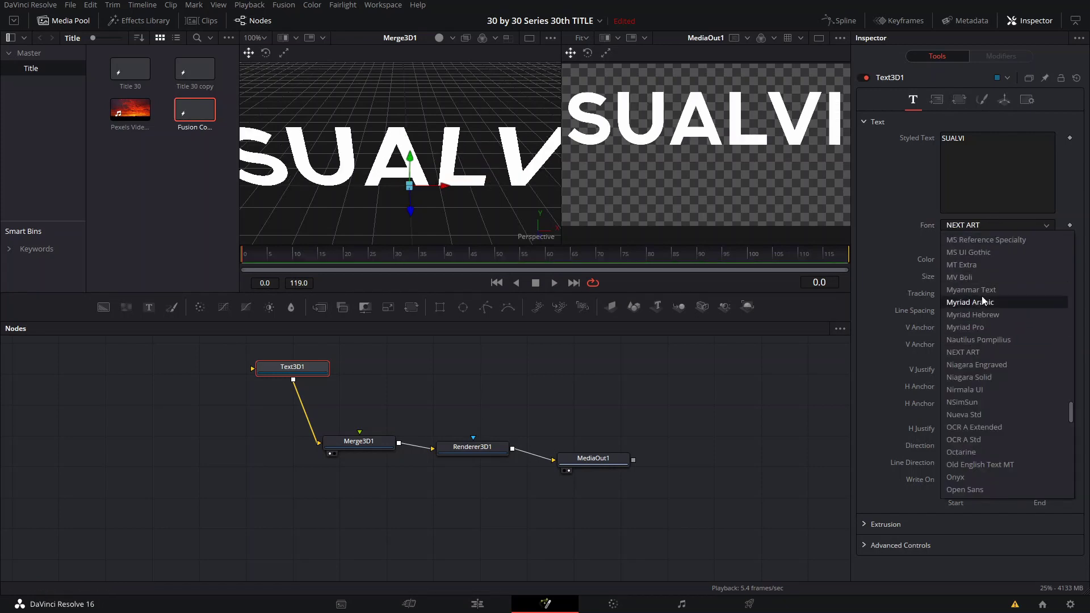
pyautogui.click(994, 326)
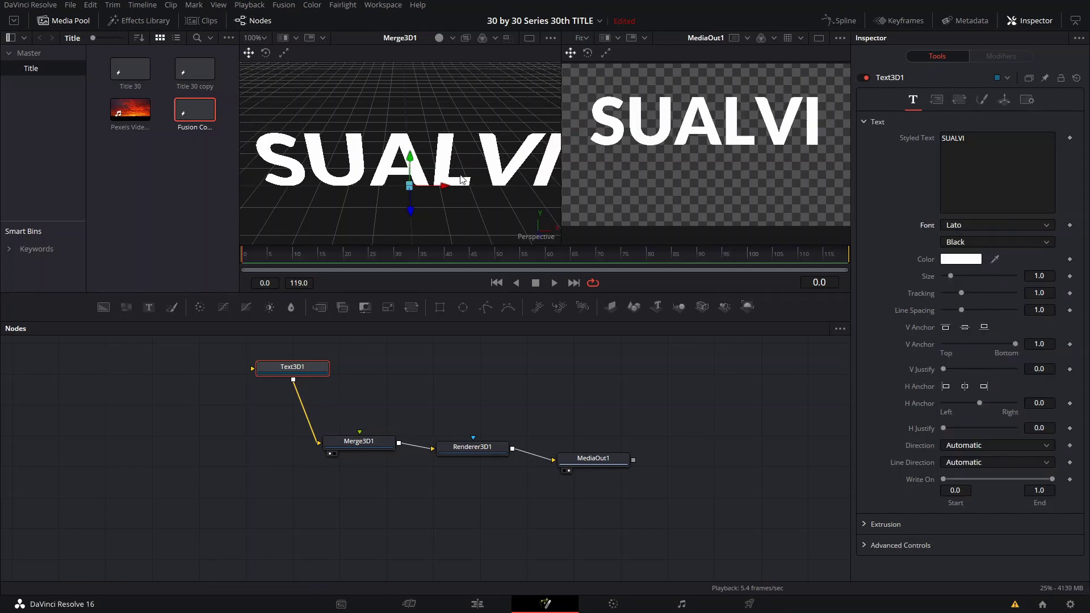
# - Give the 3D text an extrusion depth of 0.0724
pyautogui.moveTo(412, 196); pyautogui.dragTo(445, 198)
pyautogui.scroll(2, 507, 215)
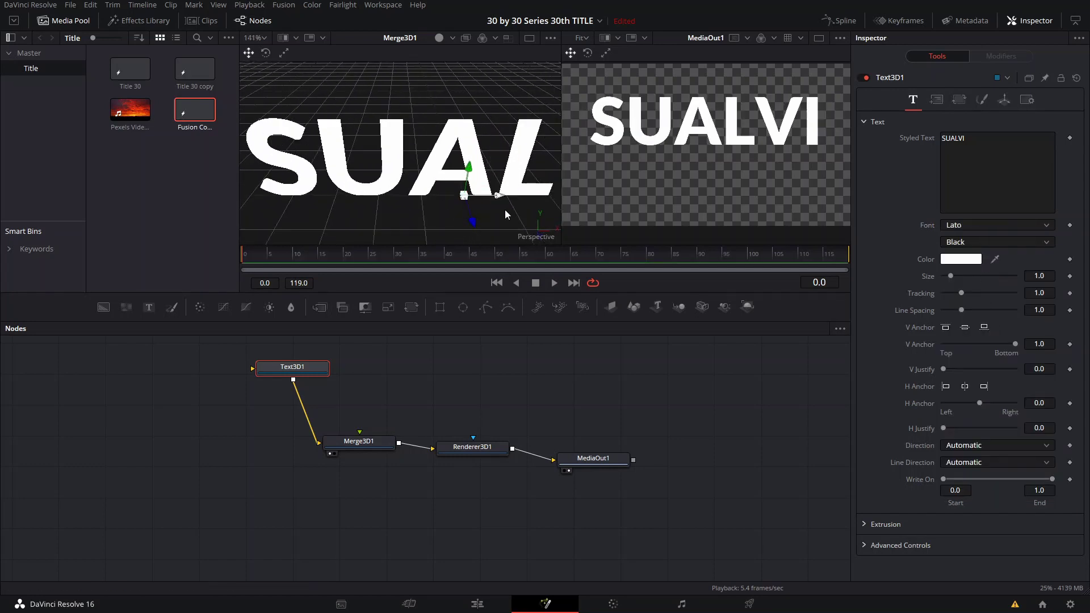
pyautogui.click(863, 524)
pyautogui.scroll(-3, 869, 546)
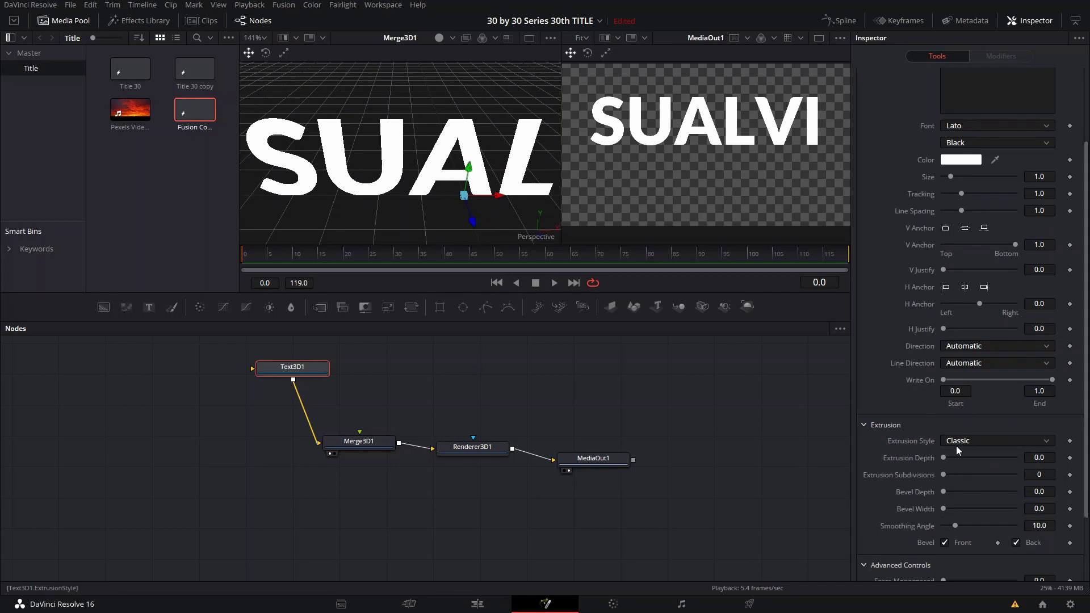
pyautogui.moveTo(943, 455); pyautogui.dragTo(961, 458)
pyautogui.moveTo(528, 207); pyautogui.dragTo(474, 228)
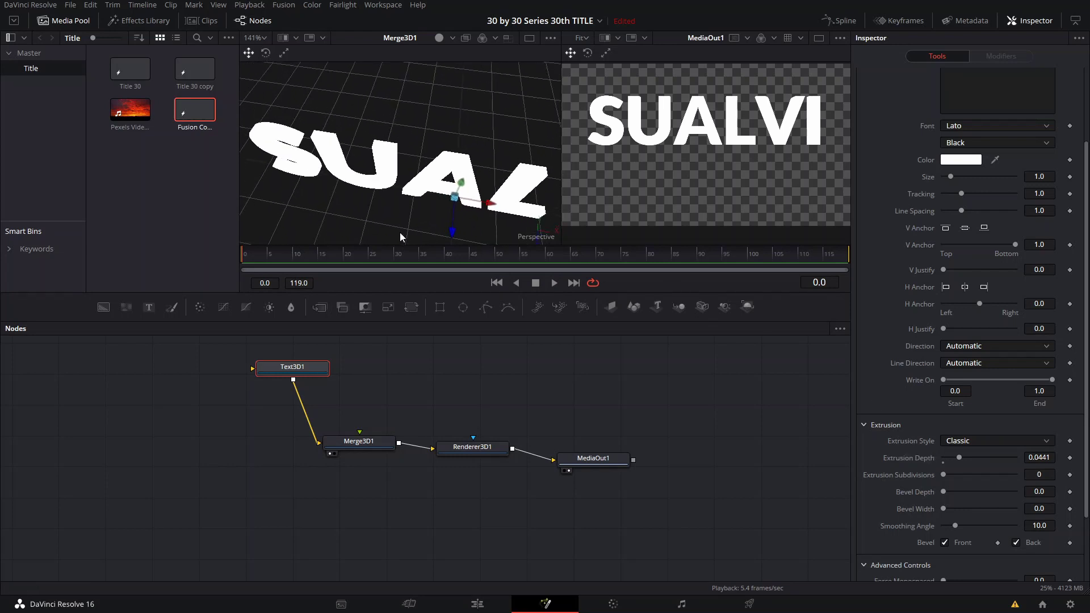
pyautogui.moveTo(958, 458)
pyautogui.mouseDown()
pyautogui.moveTo(980, 459)
pyautogui.moveTo(976, 470)
pyautogui.mouseUp()
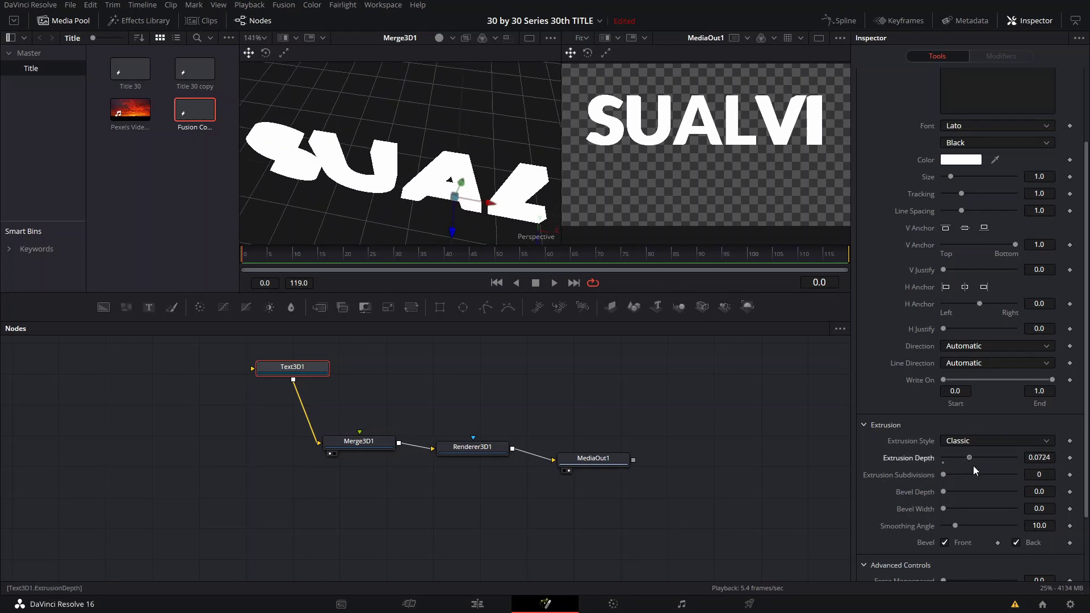
# - Set the text's extrusion style to Custom and reshape both slopes of the extrusion profile curve with additional bends
pyautogui.click(976, 442)
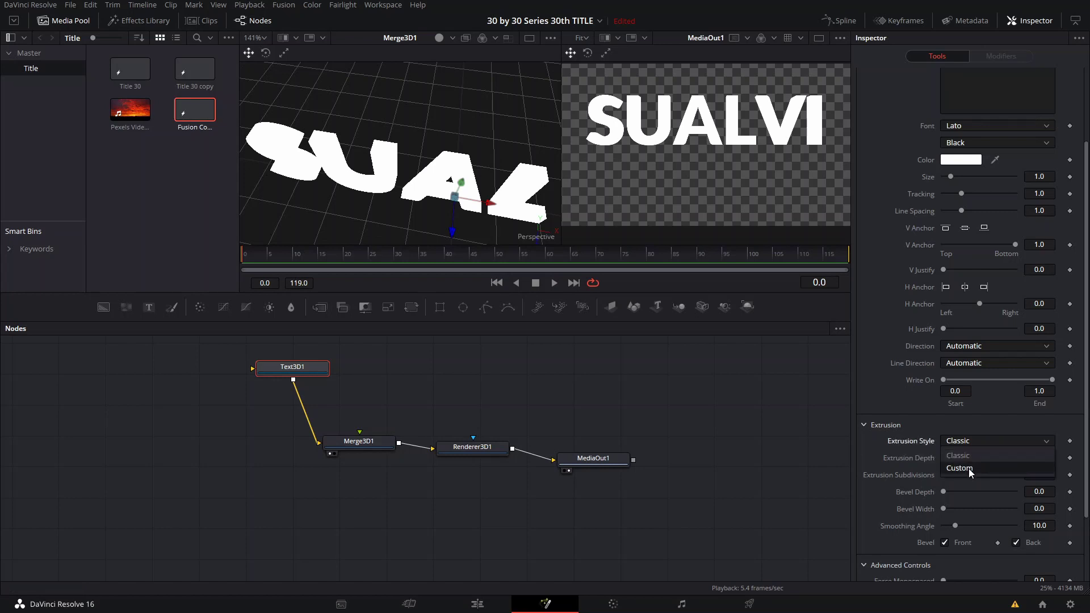
pyautogui.click(969, 468)
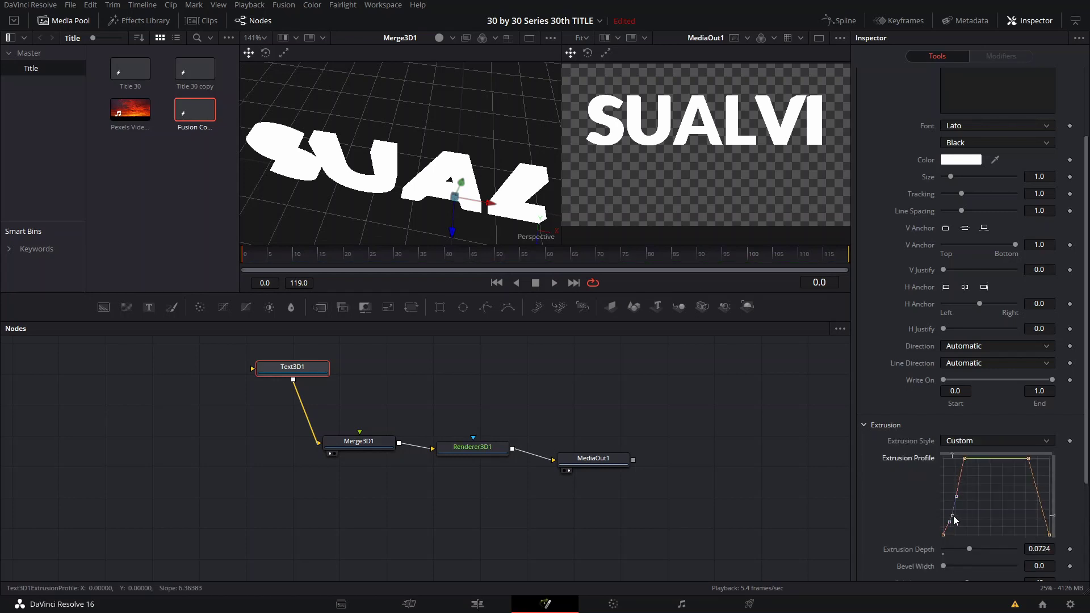
pyautogui.moveTo(954, 516); pyautogui.dragTo(966, 486)
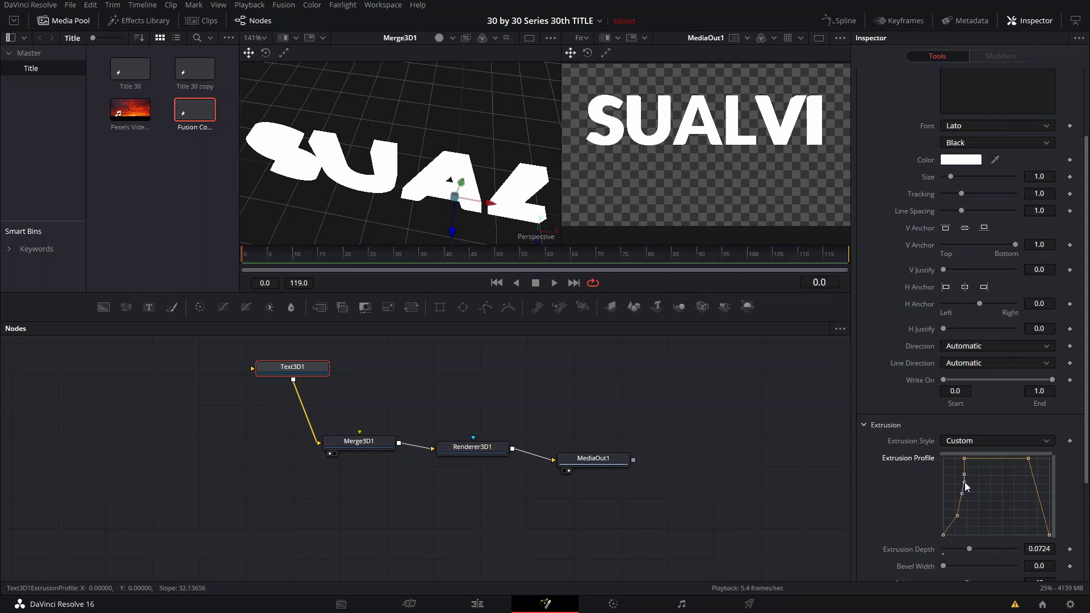
pyautogui.moveTo(1034, 483); pyautogui.dragTo(1034, 518)
pyautogui.click(1041, 515)
pyautogui.scroll(-2, 1027, 509)
# - Set the extruded text's bevel width to 0.0031 and its subdivisions to 62
pyautogui.moveTo(396, 190); pyautogui.dragTo(500, 132)
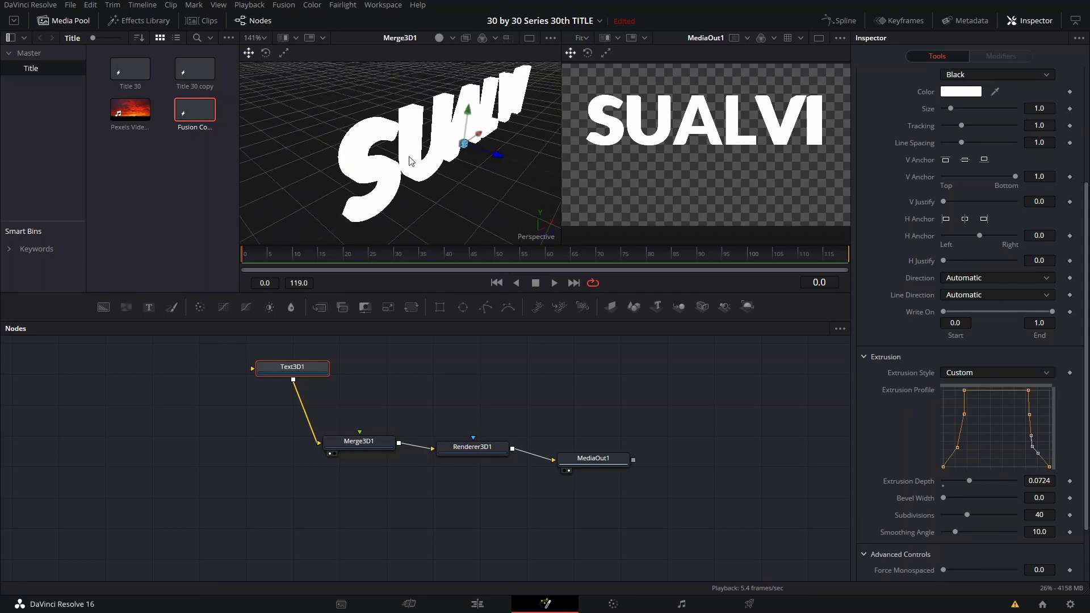
pyautogui.scroll(6, 410, 157)
pyautogui.moveTo(365, 153); pyautogui.dragTo(404, 153)
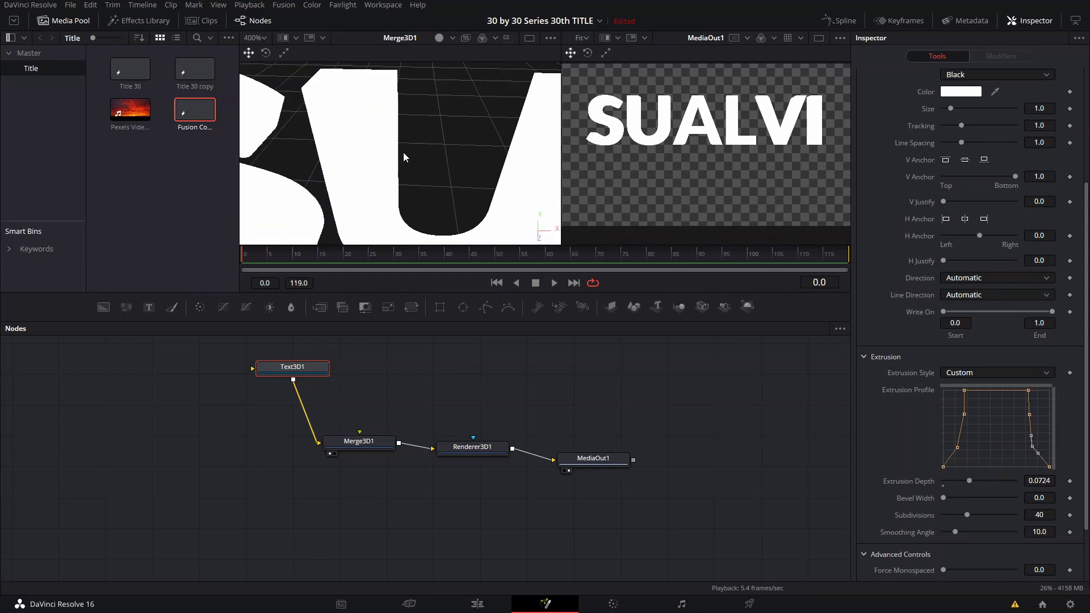
pyautogui.scroll(-7, 488, 156)
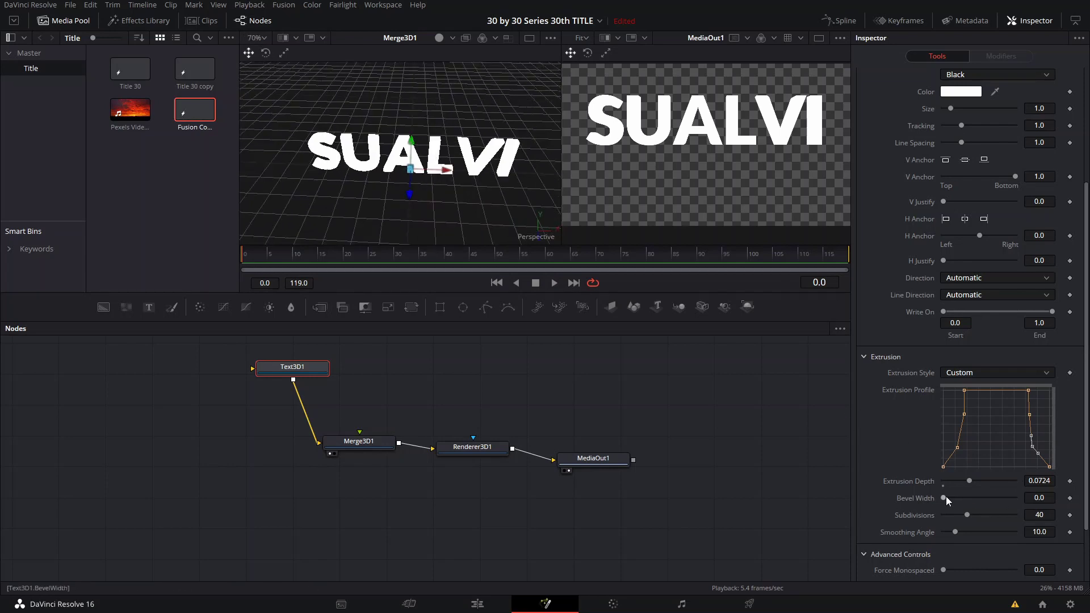
pyautogui.moveTo(945, 497); pyautogui.dragTo(971, 499)
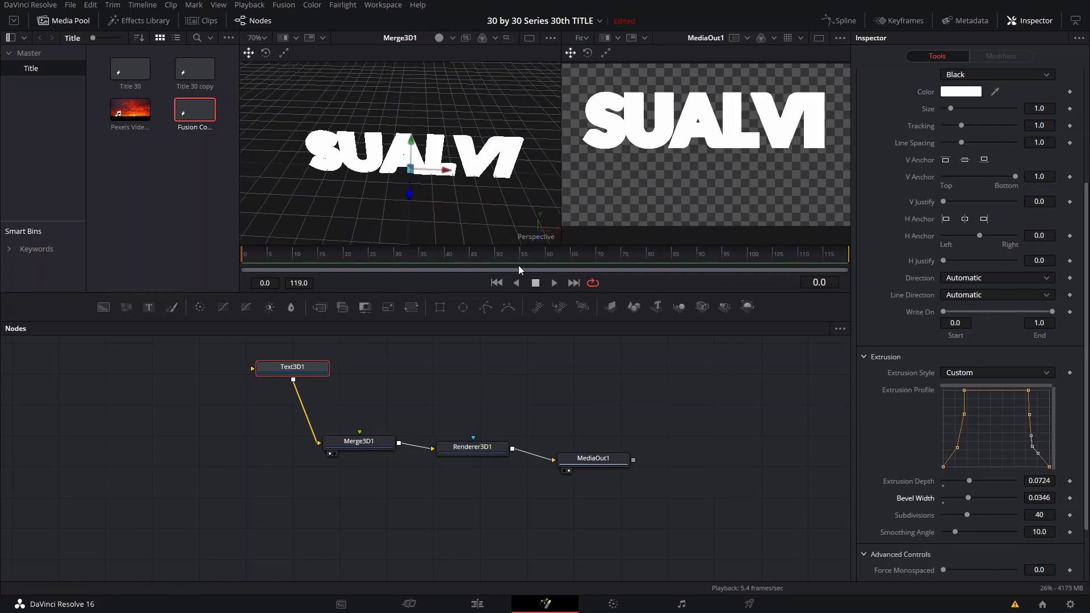
pyautogui.scroll(2, 500, 259)
pyautogui.scroll(3, 502, 95)
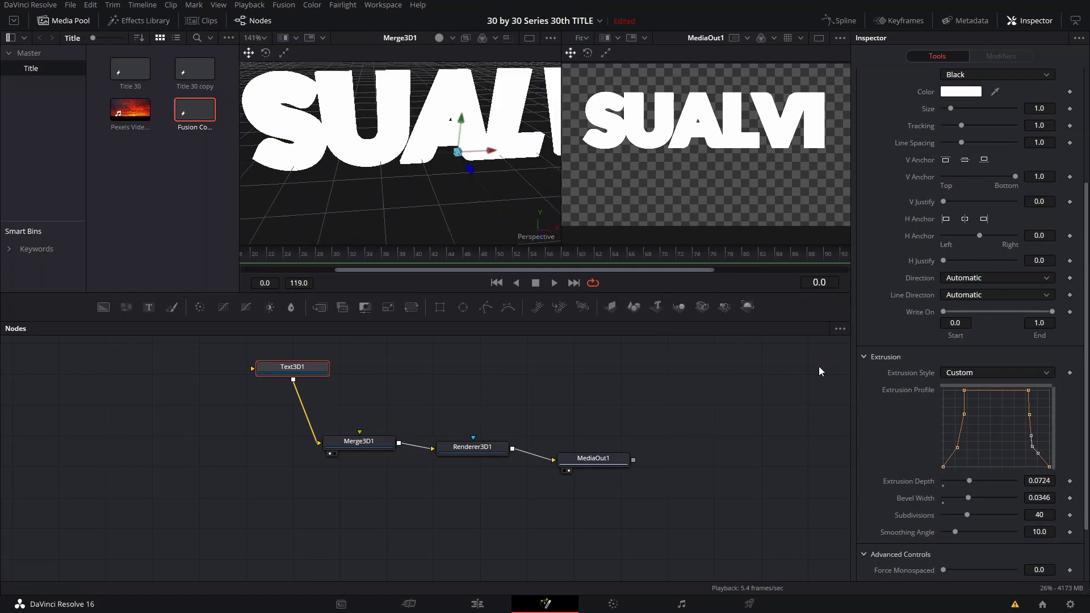
pyautogui.moveTo(963, 499); pyautogui.dragTo(985, 515)
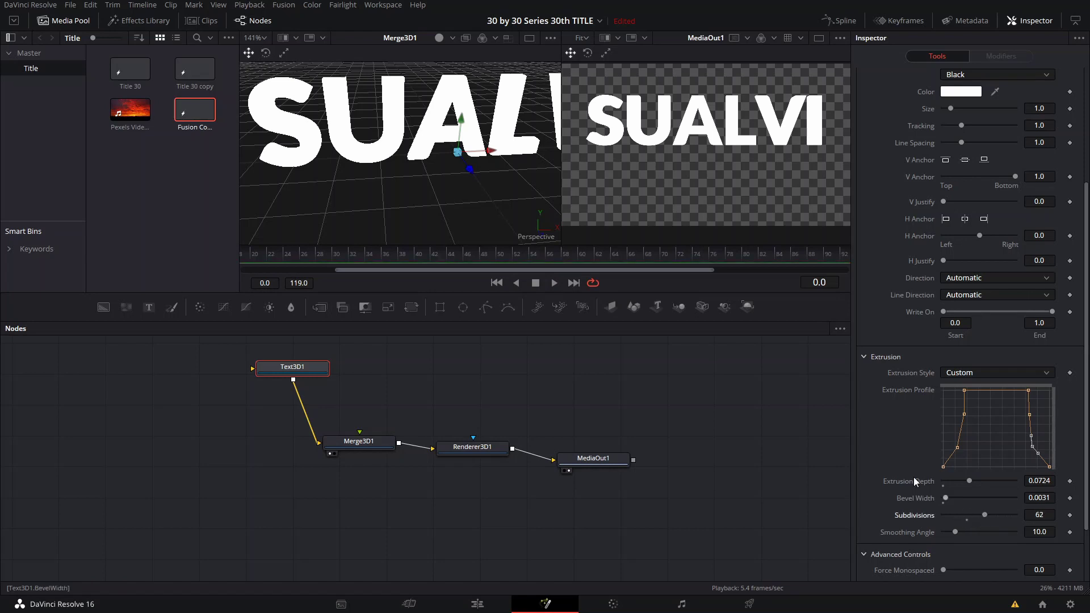
# - Set the extrusion's subdivisions to 40 and the smoothing angle to 16.06, checking the letters from several angles
pyautogui.scroll(5, 397, 159)
pyautogui.moveTo(397, 155); pyautogui.dragTo(480, 175)
pyautogui.scroll(-1, 479, 174)
pyautogui.moveTo(439, 65); pyautogui.dragTo(454, 102)
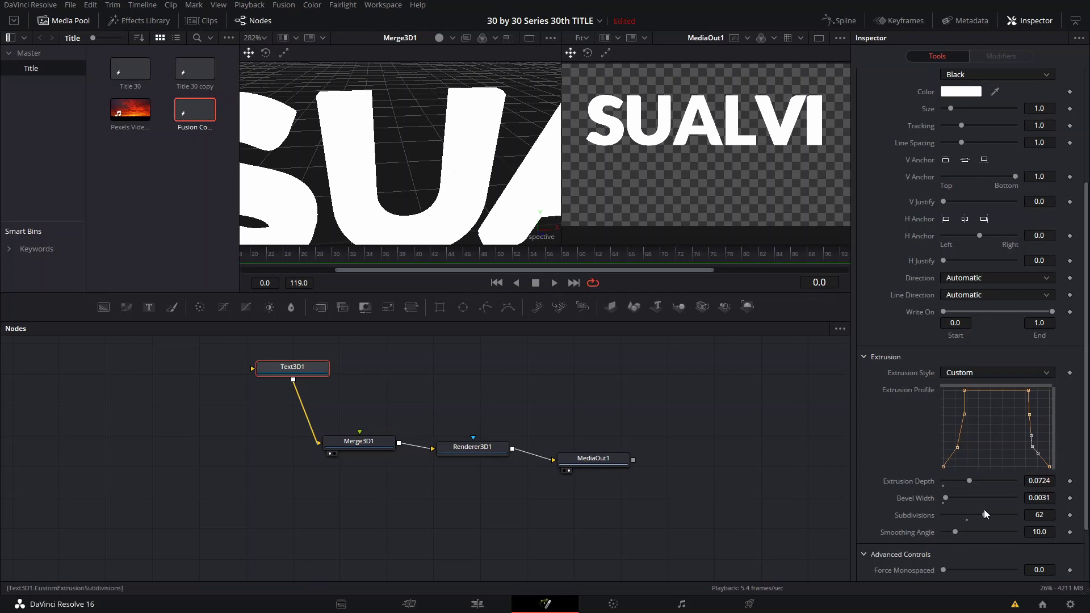
pyautogui.moveTo(984, 515); pyautogui.dragTo(962, 533)
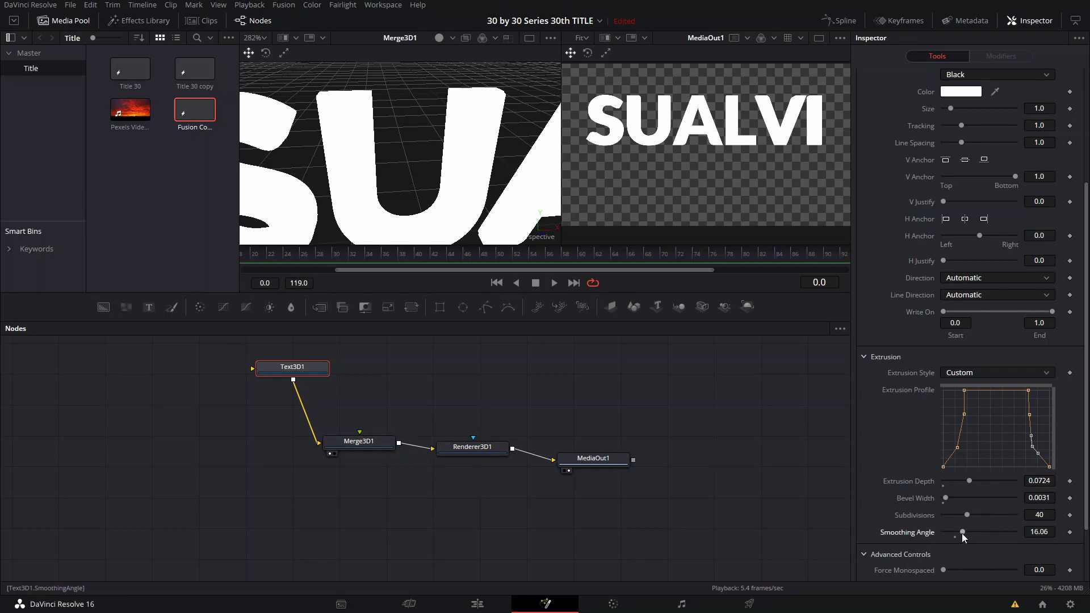
pyautogui.scroll(-3, 470, 230)
pyautogui.moveTo(409, 190); pyautogui.dragTo(611, 178)
pyautogui.moveTo(435, 113); pyautogui.dragTo(338, 166)
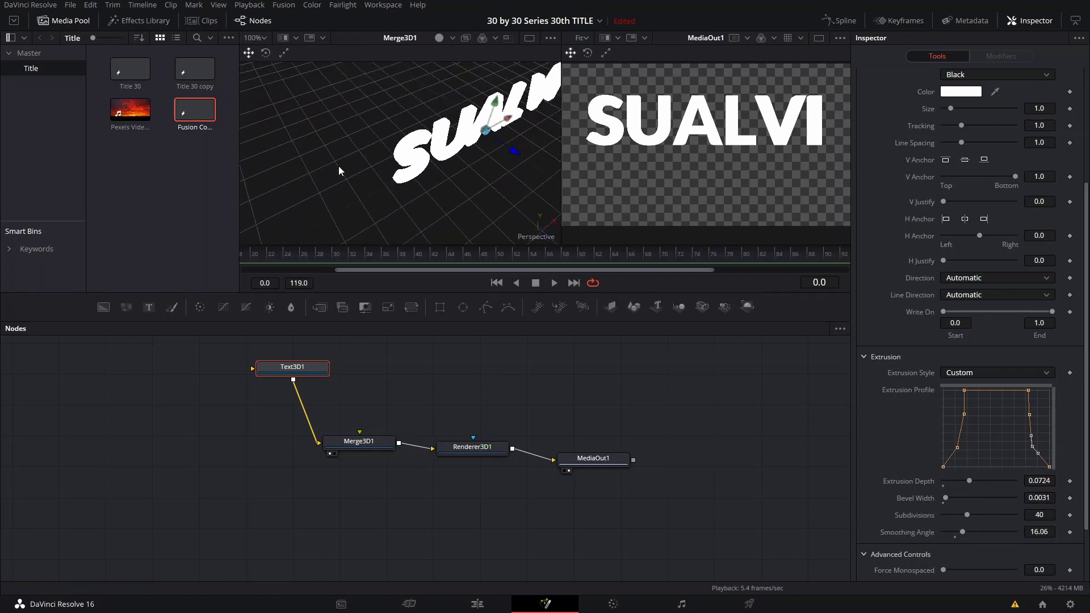
pyautogui.moveTo(497, 176); pyautogui.dragTo(336, 158)
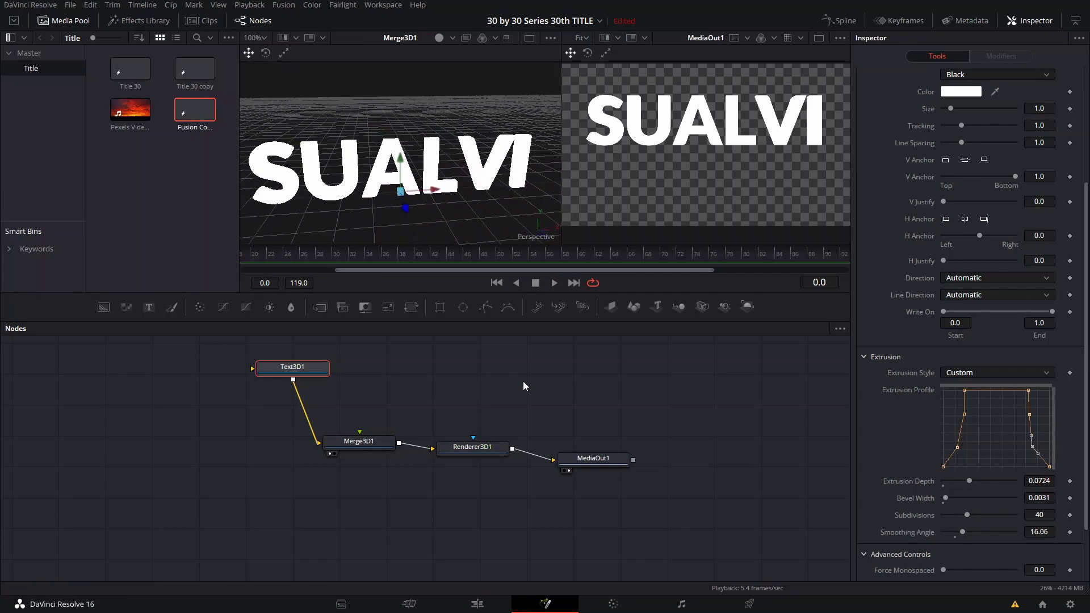
# - Add a Camera3D node, connect it to Merge3D1 and place it below that node
pyautogui.moveTo(425, 407); pyautogui.dragTo(377, 446)
pyautogui.scroll(5, 995, 376)
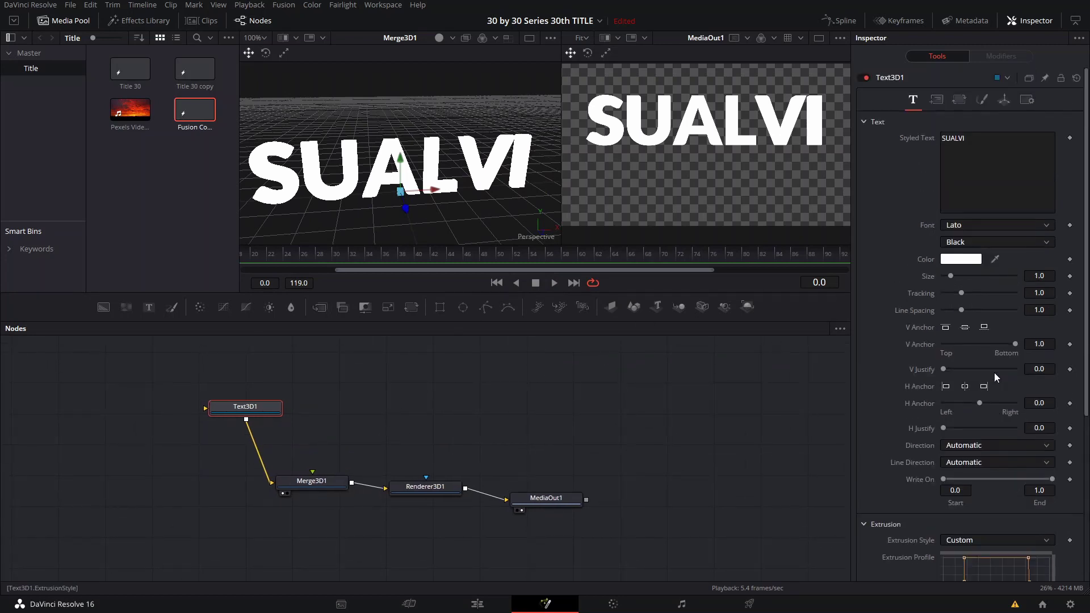
pyautogui.click(459, 402)
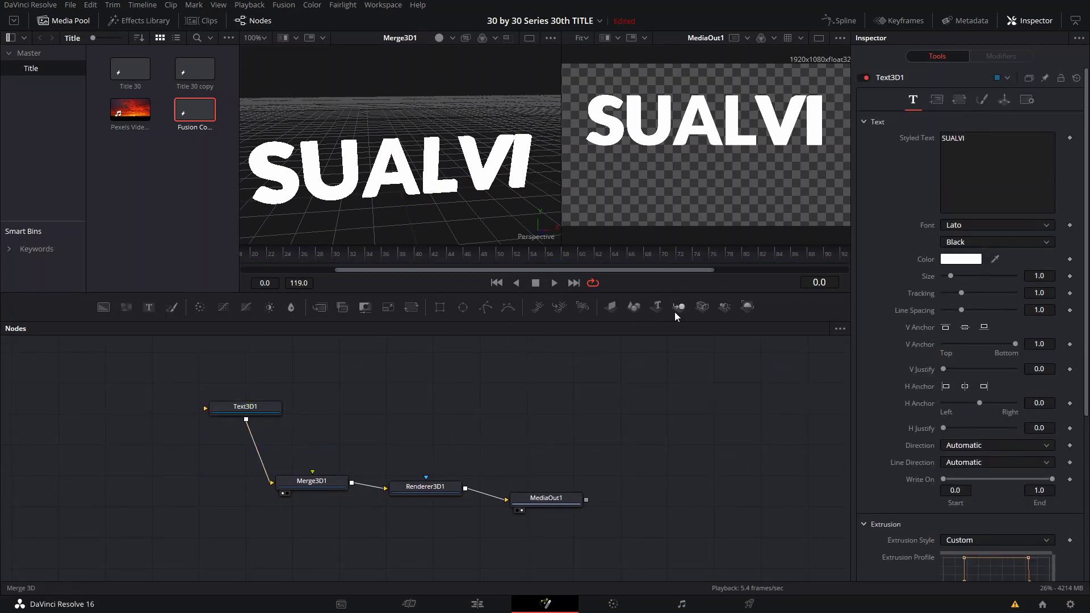
pyautogui.click(702, 310)
pyautogui.moveTo(455, 393); pyautogui.dragTo(318, 487)
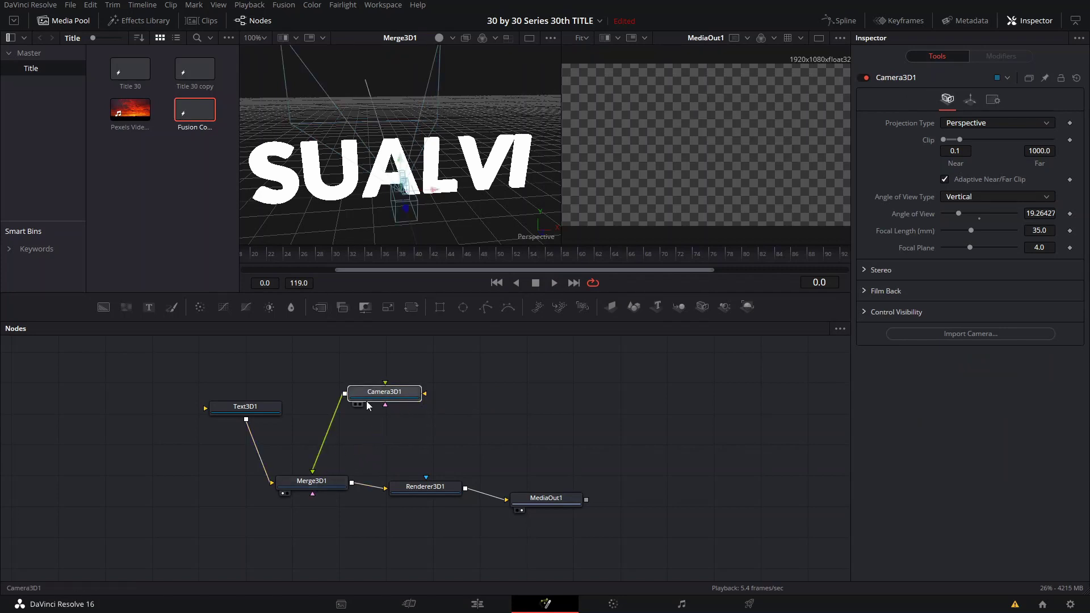
pyautogui.moveTo(366, 401); pyautogui.dragTo(282, 544)
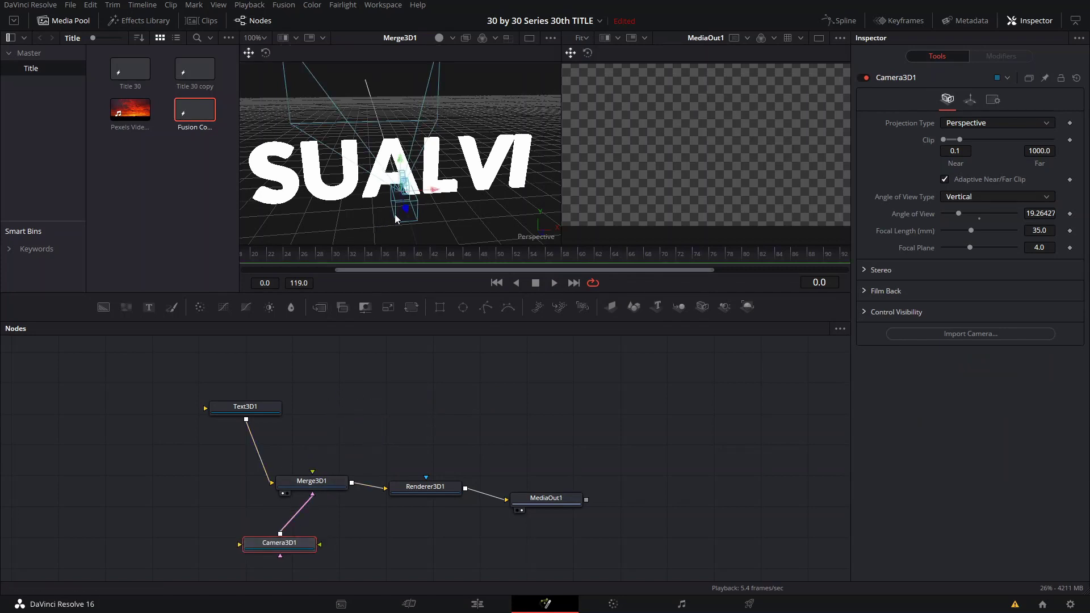
# - Move the camera along its Z axis in front of the 3D text
pyautogui.moveTo(405, 208); pyautogui.dragTo(522, 206)
pyautogui.scroll(-3, 415, 174)
pyautogui.scroll(5, 389, 117)
pyautogui.scroll(-1, 393, 123)
pyautogui.moveTo(348, 129); pyautogui.dragTo(478, 200)
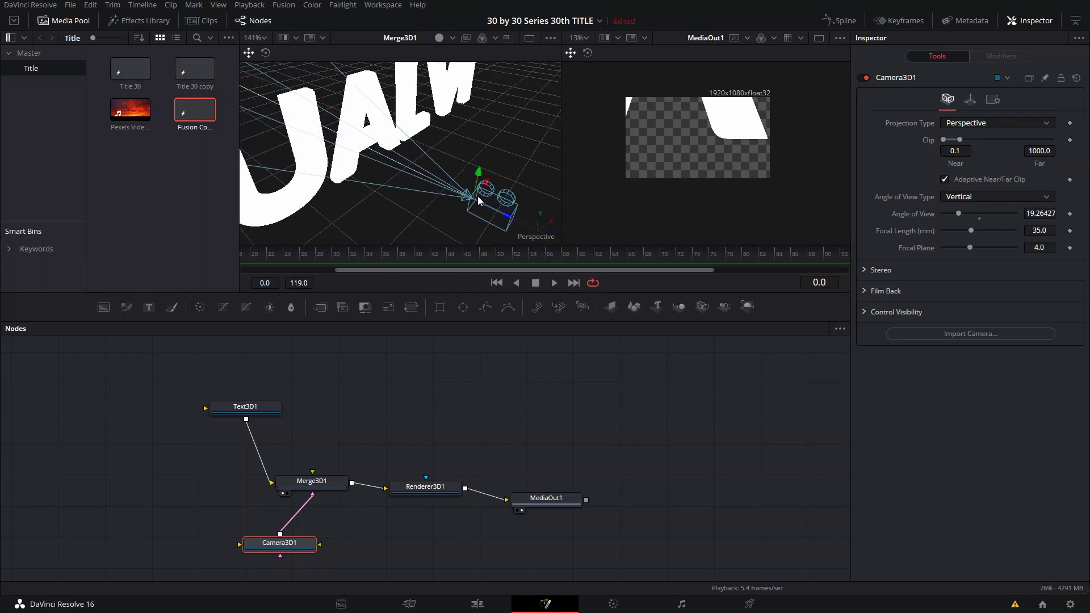
pyautogui.scroll(-3, 426, 170)
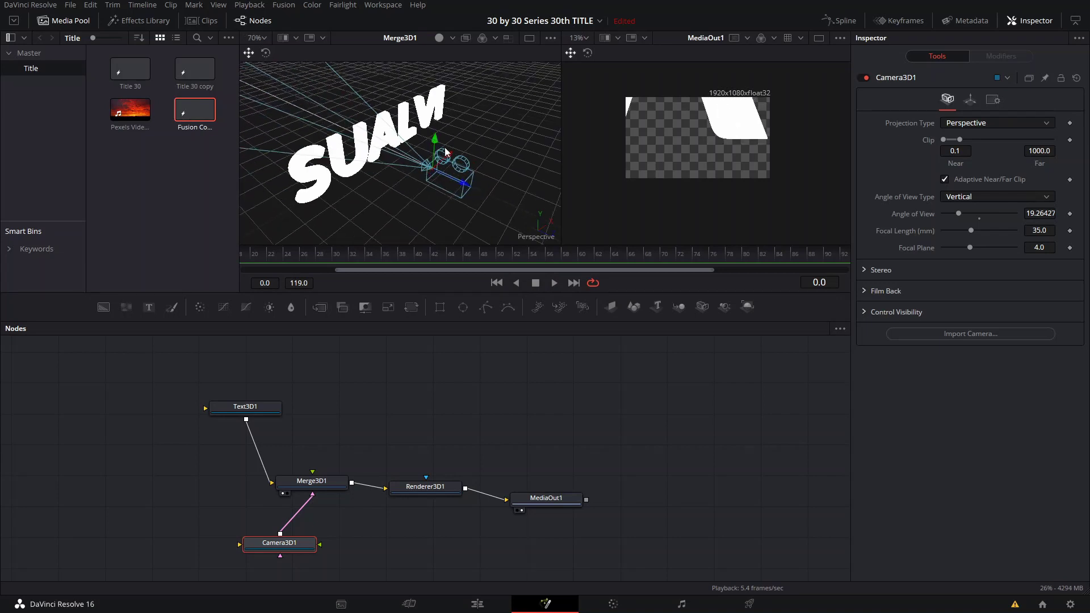
# - Lower Text3D1 to a Y translation of about -0.19 and switch the Merge3D1 viewer to the Left view
pyautogui.click(259, 407)
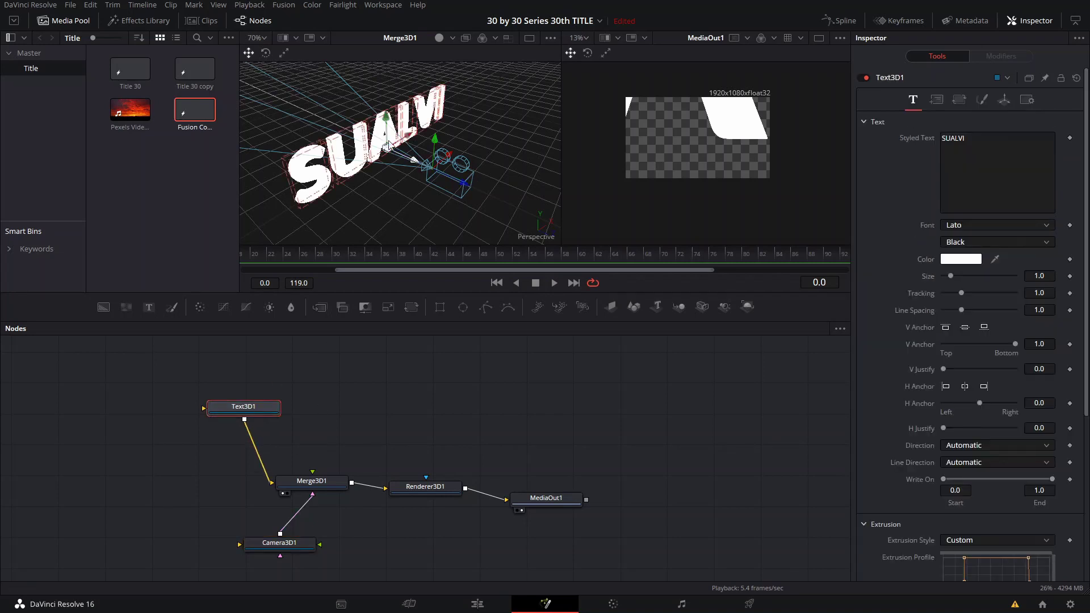
pyautogui.moveTo(385, 118); pyautogui.dragTo(387, 135)
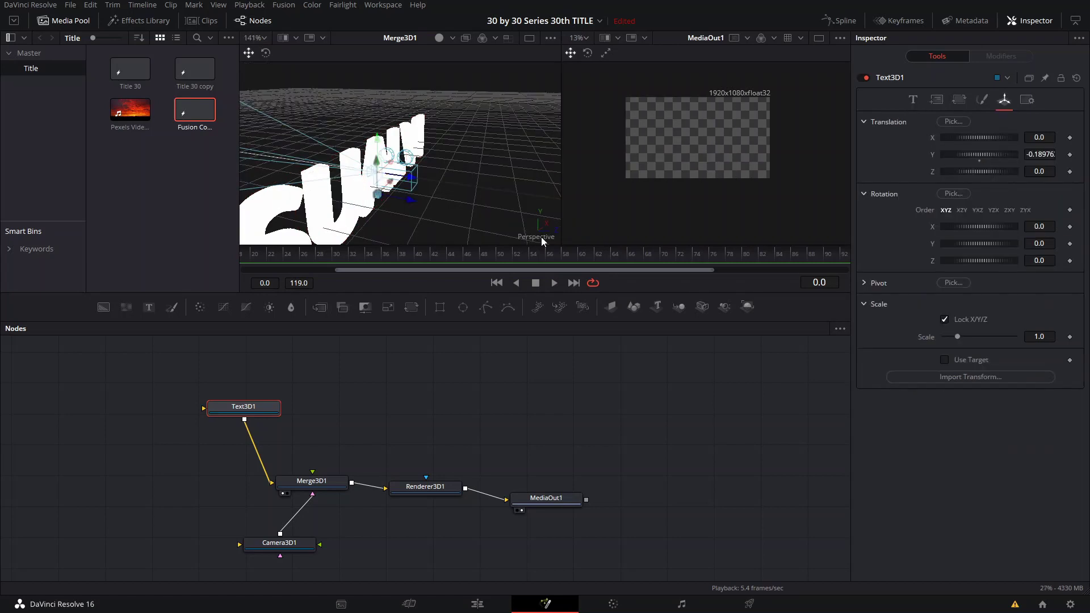
pyautogui.rightClick(541, 236)
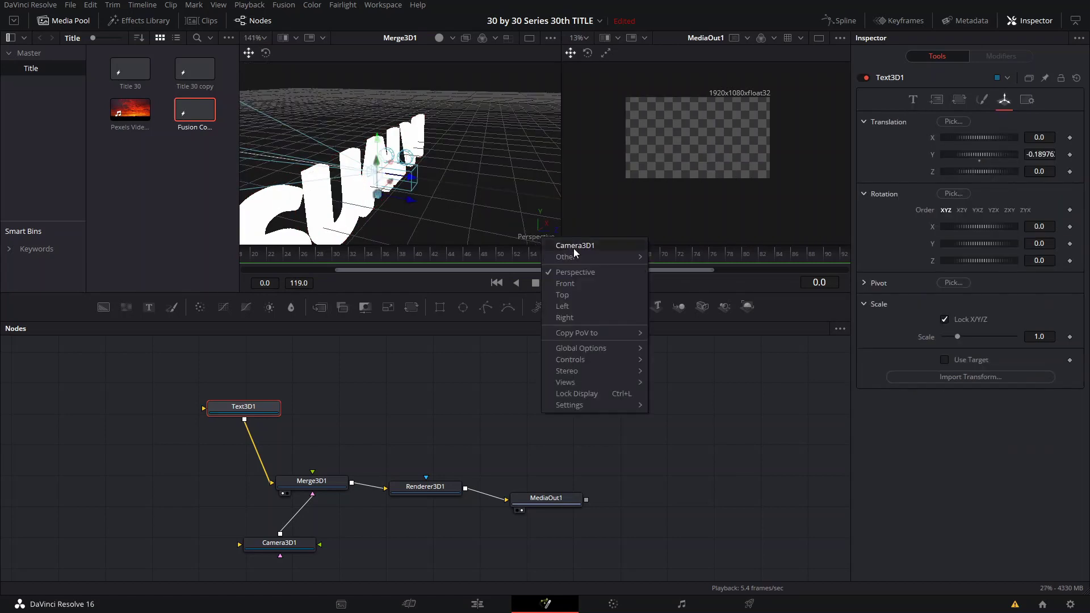
pyautogui.click(568, 307)
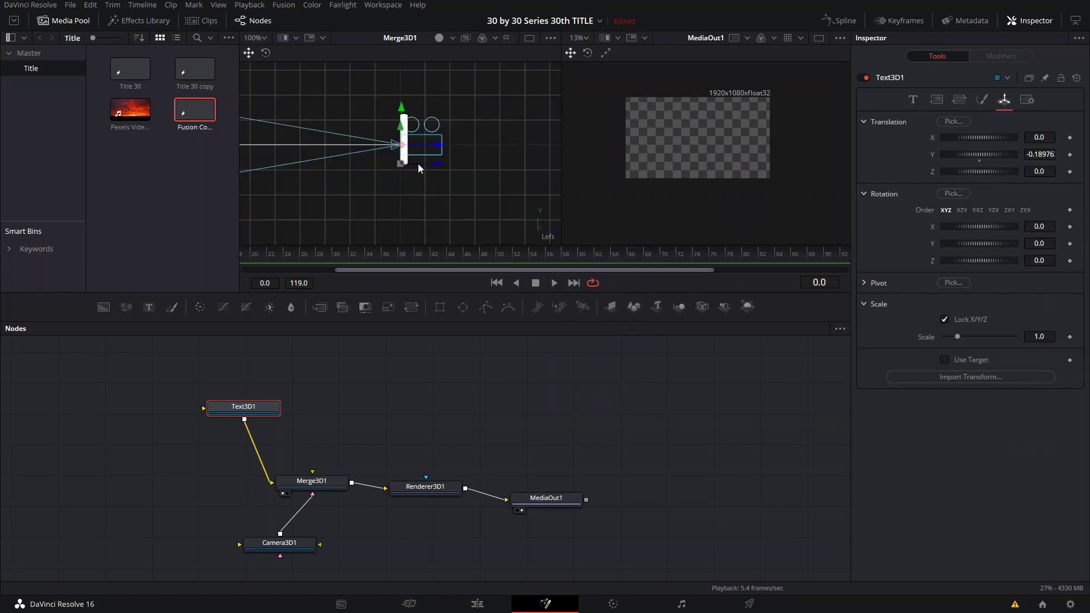
# - Move the camera back from the text along Z and lower the text to a Y translation of about -0.238
pyautogui.scroll(5, 413, 157)
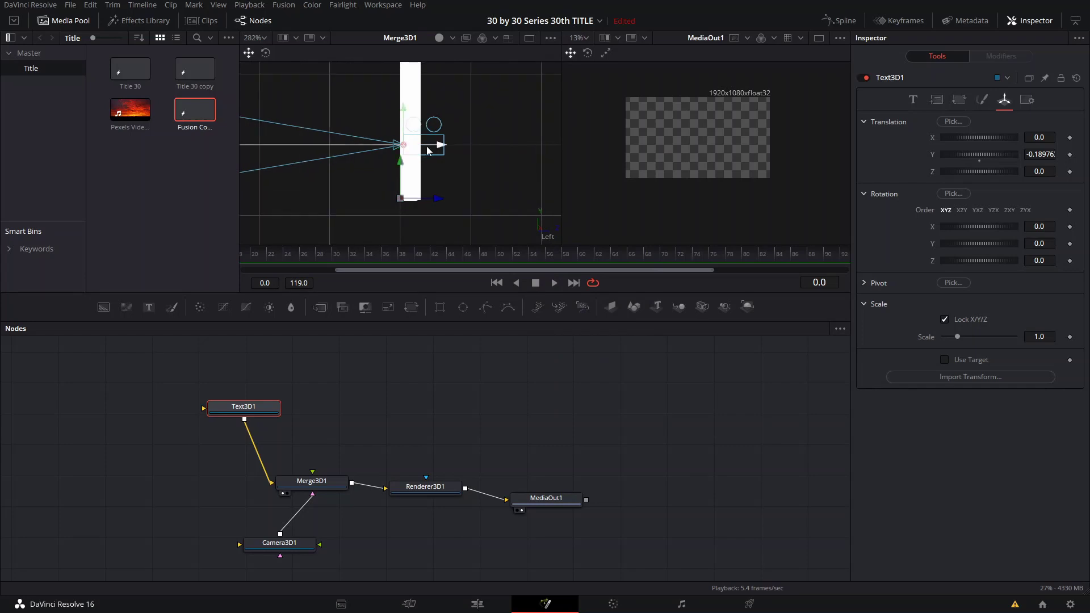
pyautogui.moveTo(448, 148); pyautogui.dragTo(474, 148)
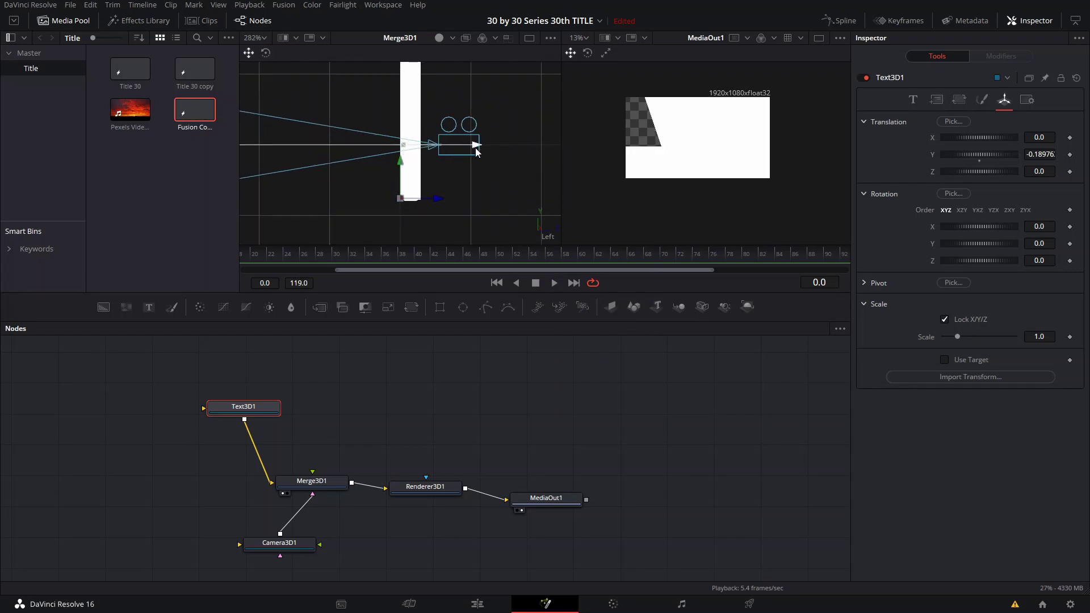
pyautogui.scroll(-3, 413, 168)
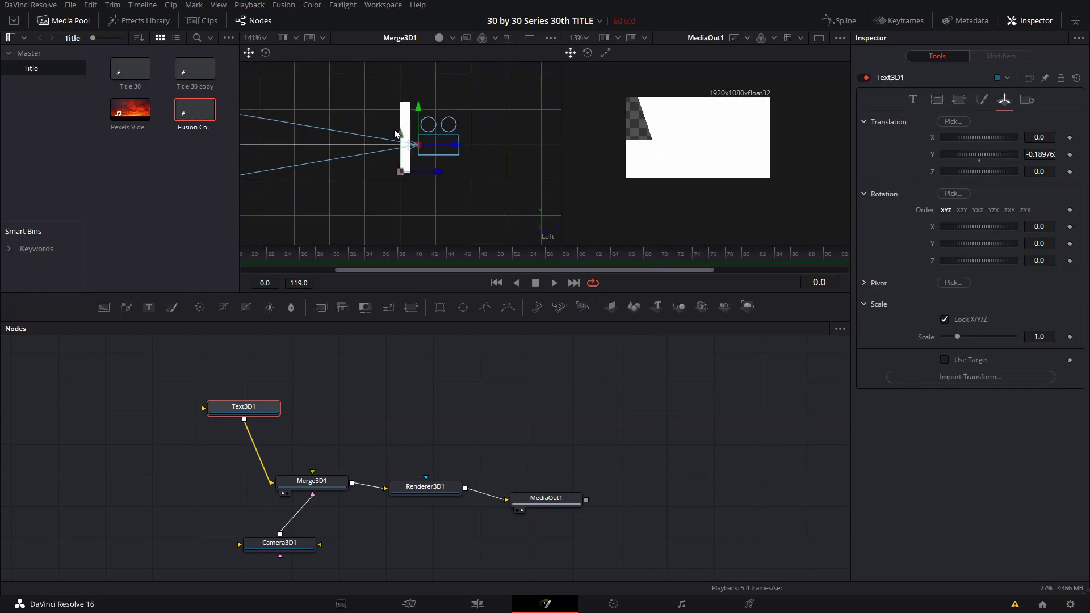
pyautogui.scroll(2, 396, 133)
pyautogui.moveTo(401, 149); pyautogui.dragTo(402, 163)
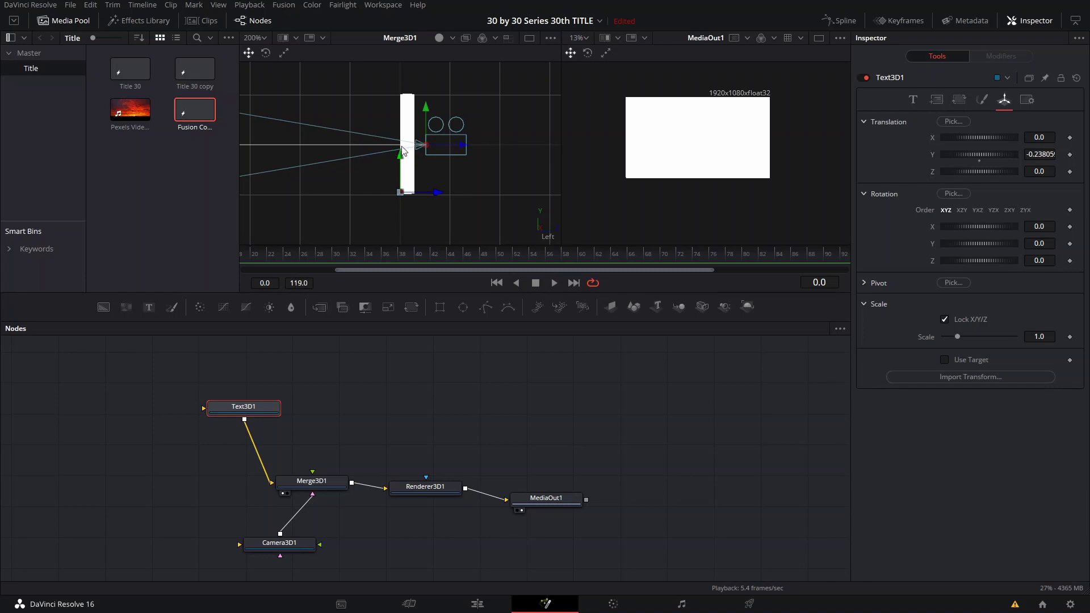
# - Switch the Merge3D1 viewer to the Perspective view and move Camera3D1 along its Z axis to the text's position
pyautogui.rightClick(543, 225)
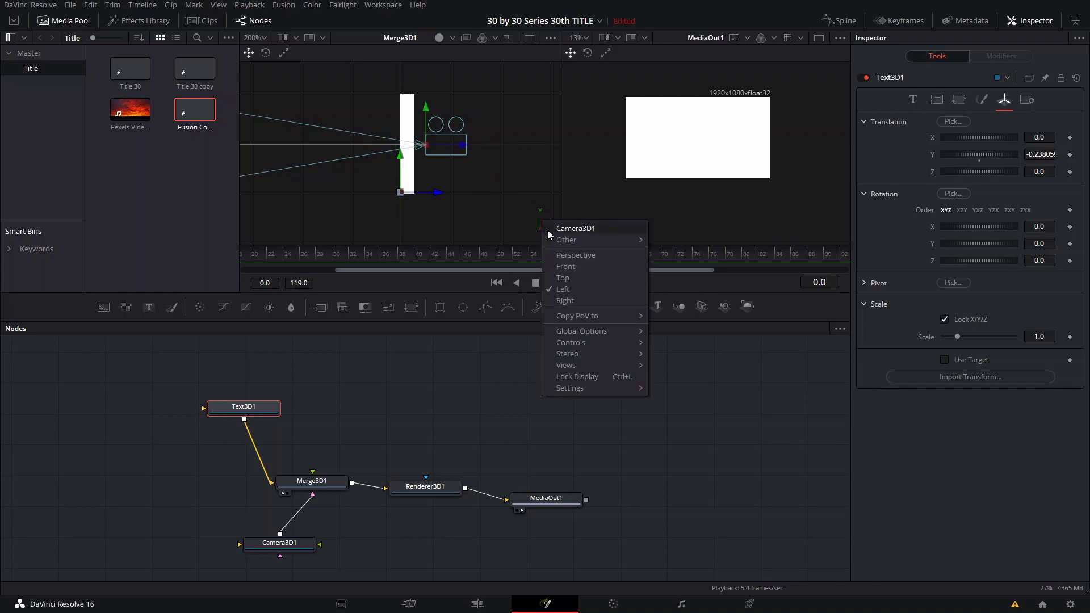
pyautogui.click(559, 254)
pyautogui.moveTo(470, 190); pyautogui.dragTo(430, 194)
pyautogui.scroll(3, 453, 134)
pyautogui.scroll(3, 452, 134)
pyautogui.scroll(-3, 453, 134)
pyautogui.scroll(6, 453, 134)
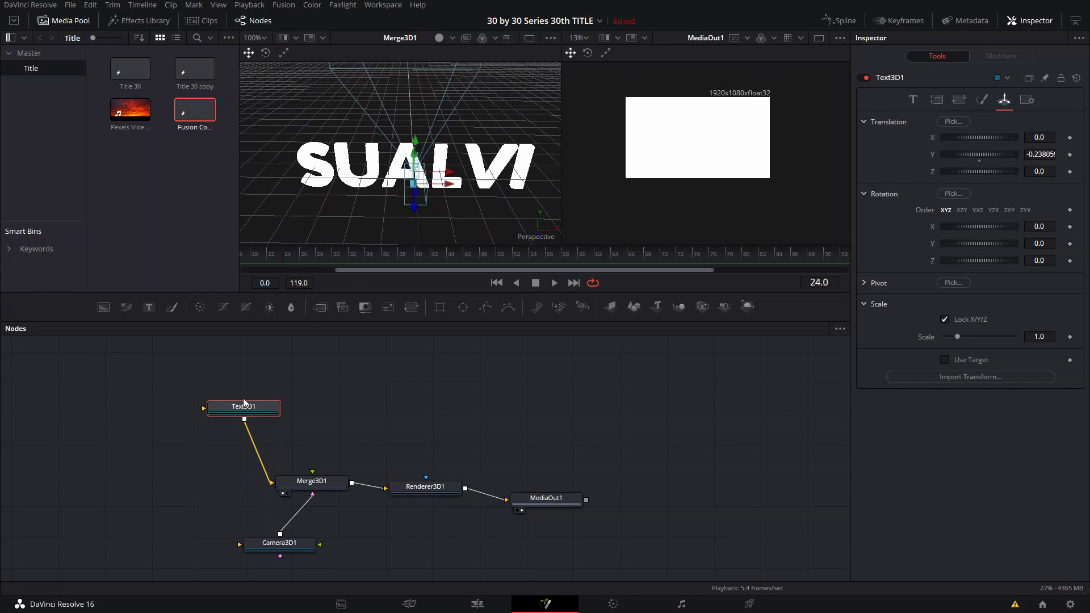
pyautogui.click(272, 541)
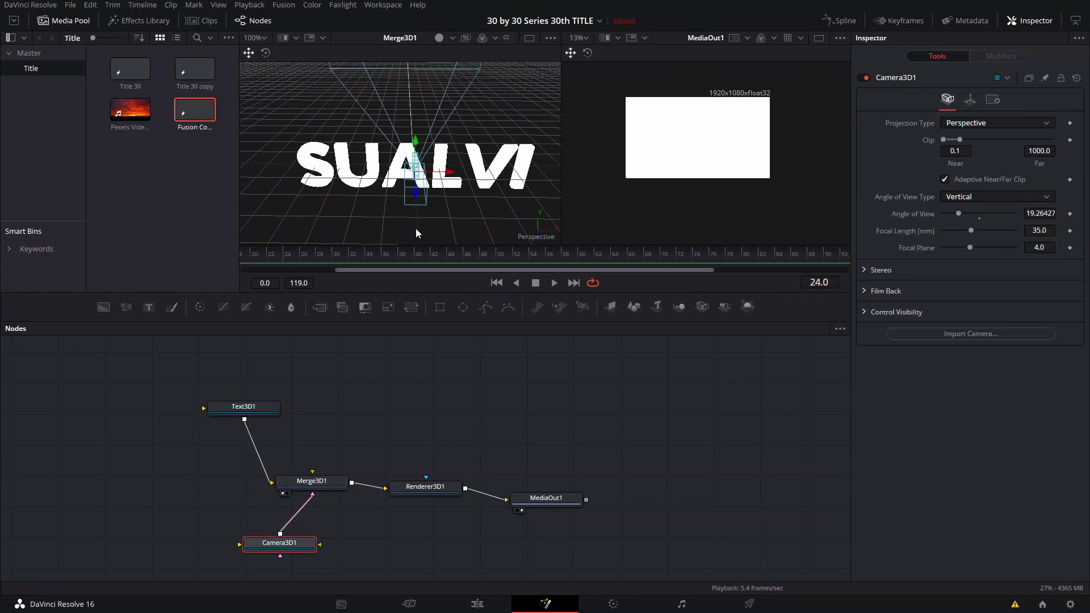
pyautogui.moveTo(421, 200); pyautogui.dragTo(421, 181)
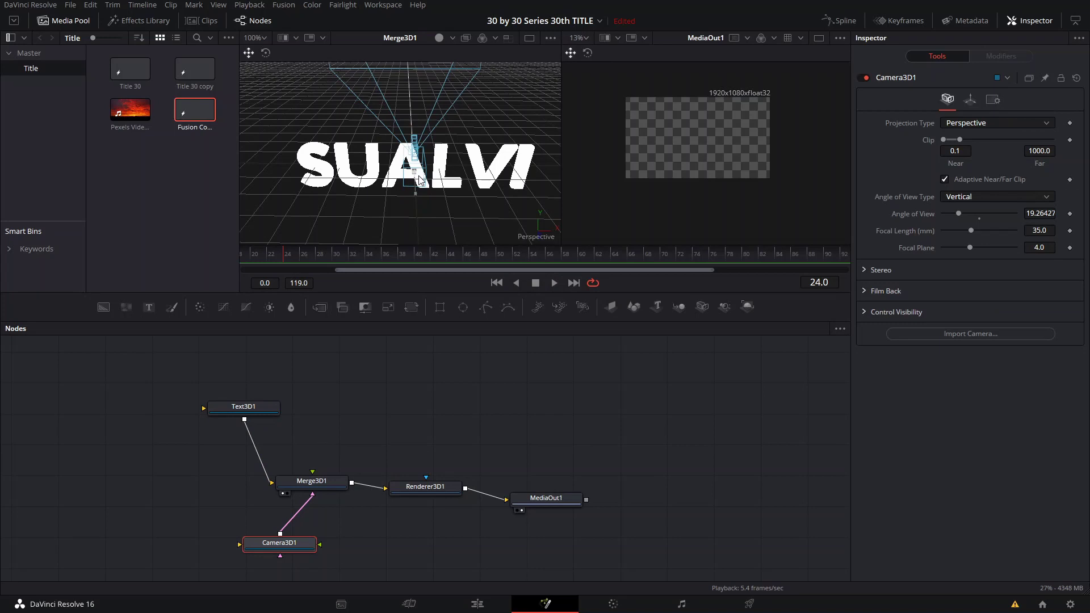
# - Keyframe Text3D1's tracking at 1.921 on frame 15 and at about 1.0427 on frame 40
pyautogui.click(265, 407)
pyautogui.click(267, 255)
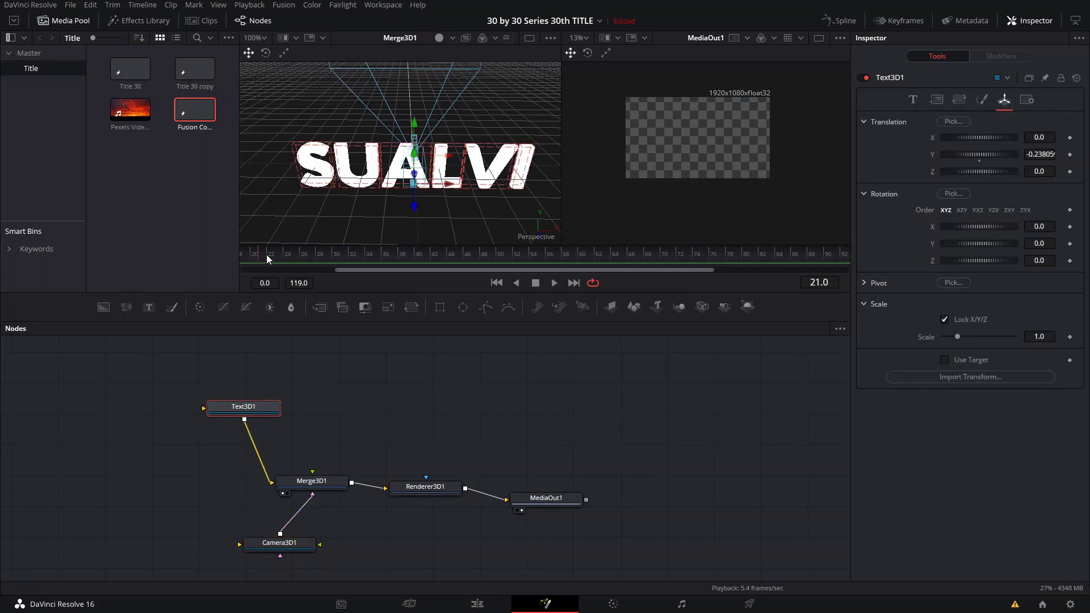
pyautogui.moveTo(342, 273); pyautogui.dragTo(213, 275)
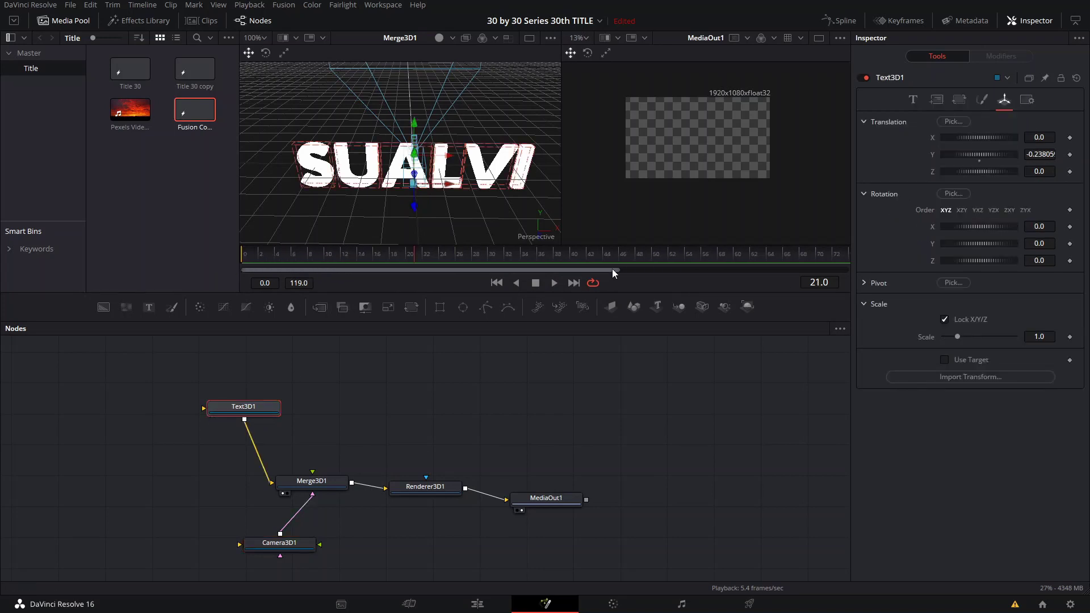
pyautogui.moveTo(612, 268); pyautogui.dragTo(680, 271)
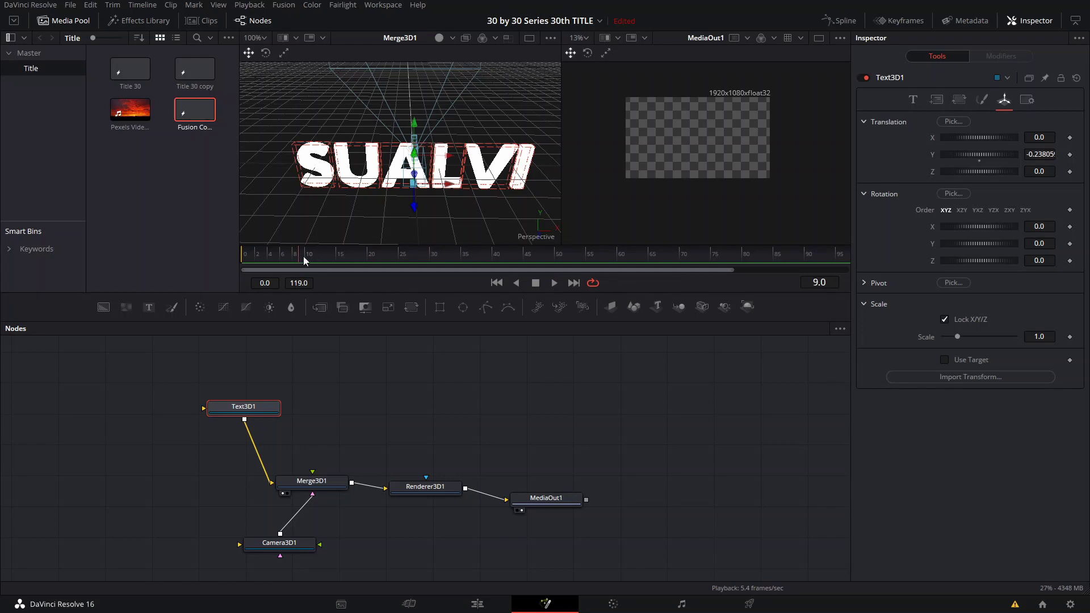
pyautogui.click(913, 101)
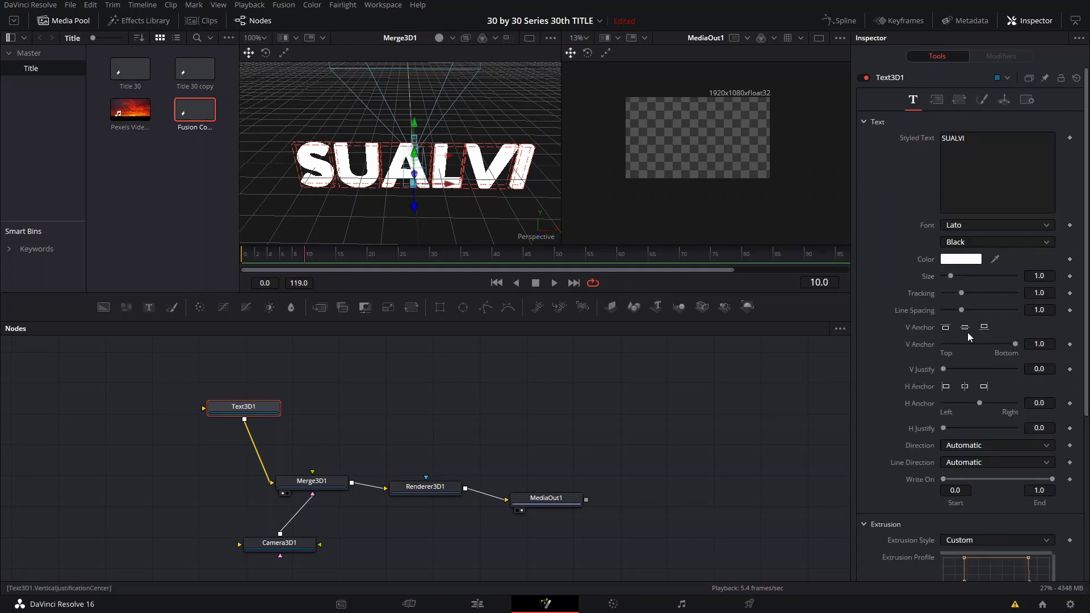
pyautogui.moveTo(965, 291)
pyautogui.mouseDown()
pyautogui.moveTo(980, 291)
pyautogui.moveTo(971, 297)
pyautogui.mouseUp()
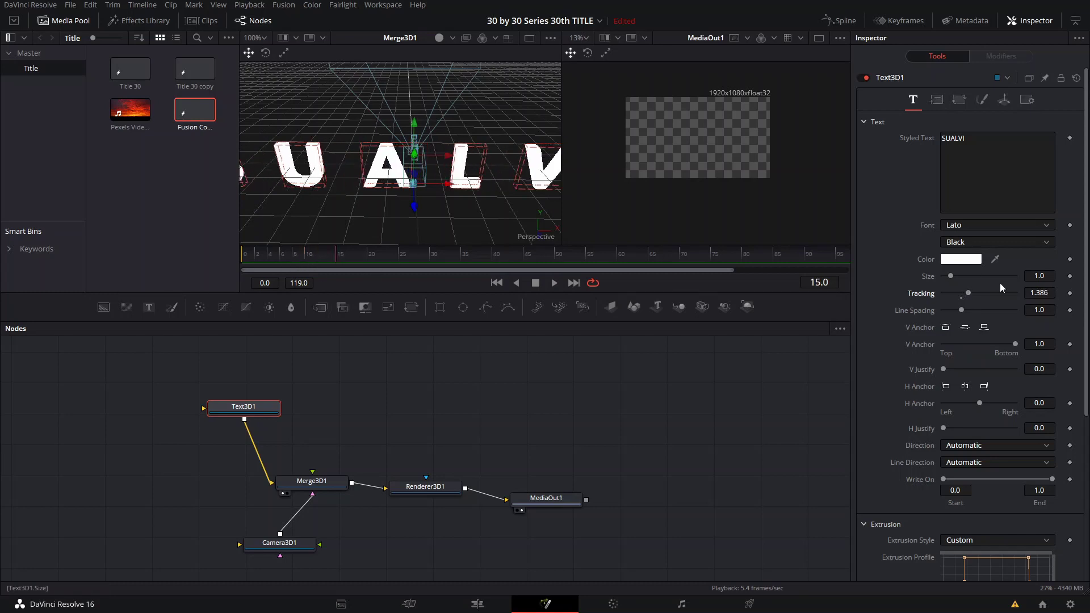
pyautogui.moveTo(968, 294); pyautogui.dragTo(1000, 292)
pyautogui.click(1070, 293)
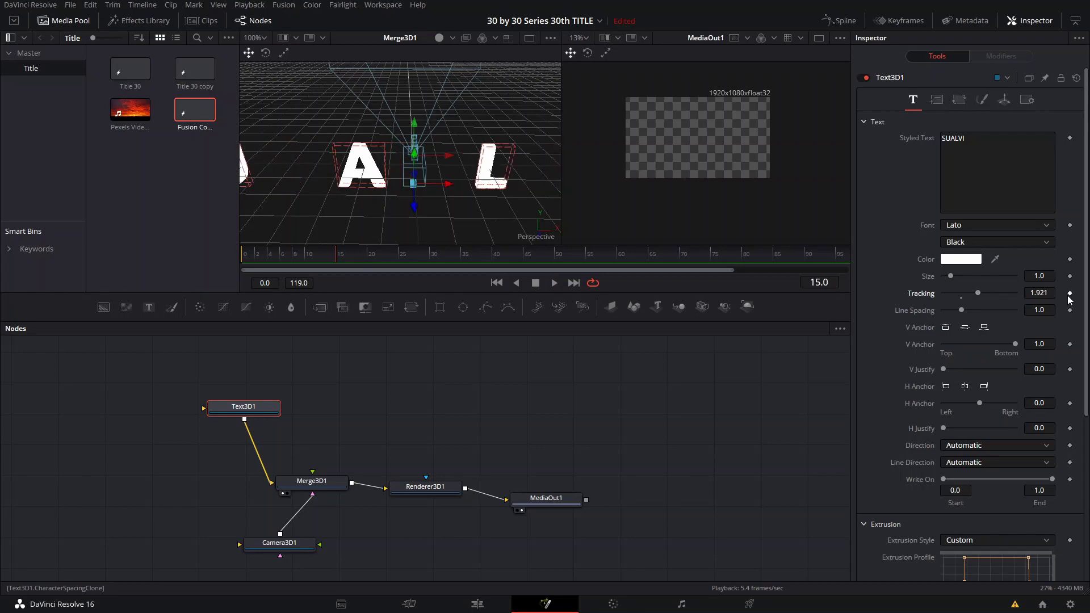
pyautogui.moveTo(448, 263); pyautogui.dragTo(493, 263)
pyautogui.moveTo(974, 294); pyautogui.dragTo(961, 295)
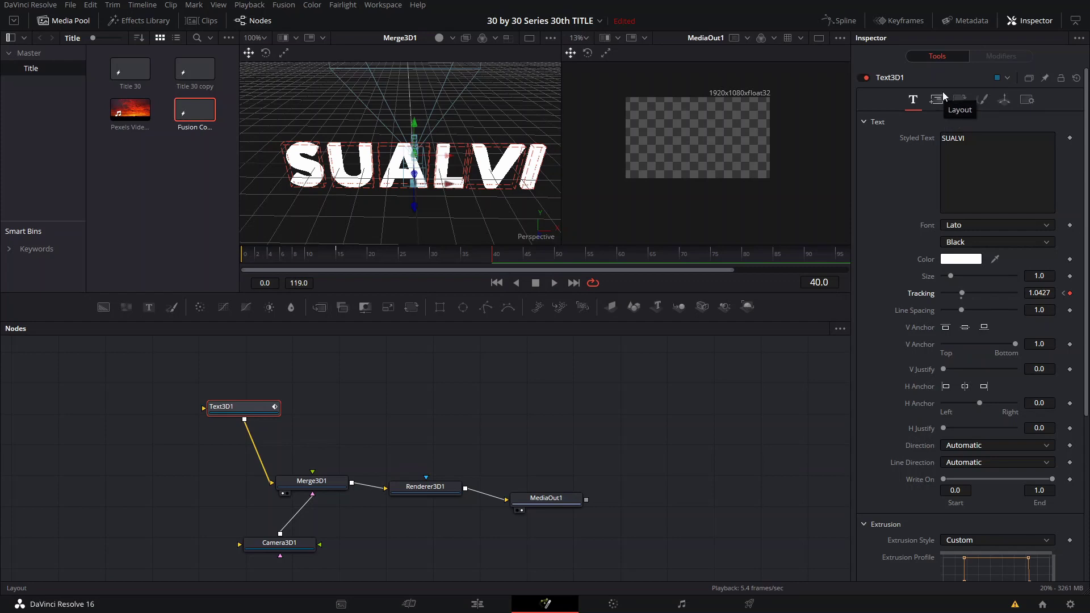
# - Try rotating the individual characters of the title in the character transform settings and reset them to 0
pyautogui.click(1003, 101)
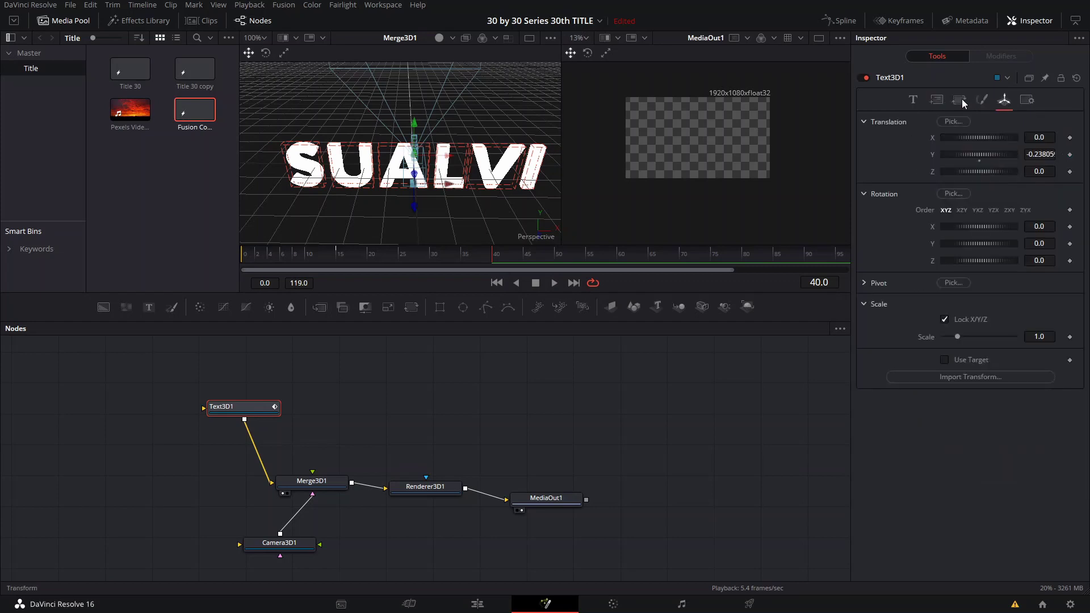
pyautogui.click(962, 101)
pyautogui.moveTo(960, 157); pyautogui.dragTo(963, 180)
pyautogui.click(864, 213)
pyautogui.moveTo(965, 243); pyautogui.dragTo(974, 280)
pyautogui.click(979, 283)
pyautogui.click(979, 267)
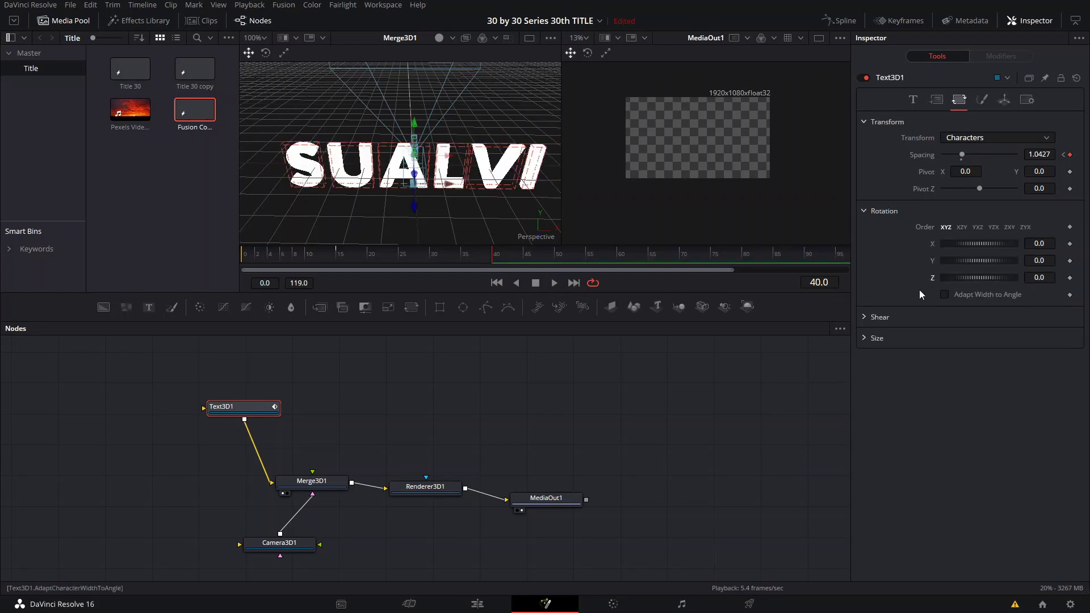
# - Try a Y rotation of the characters with Adapt Width to Angle, undo it, and keep the transform set to Characters
pyautogui.click(865, 318)
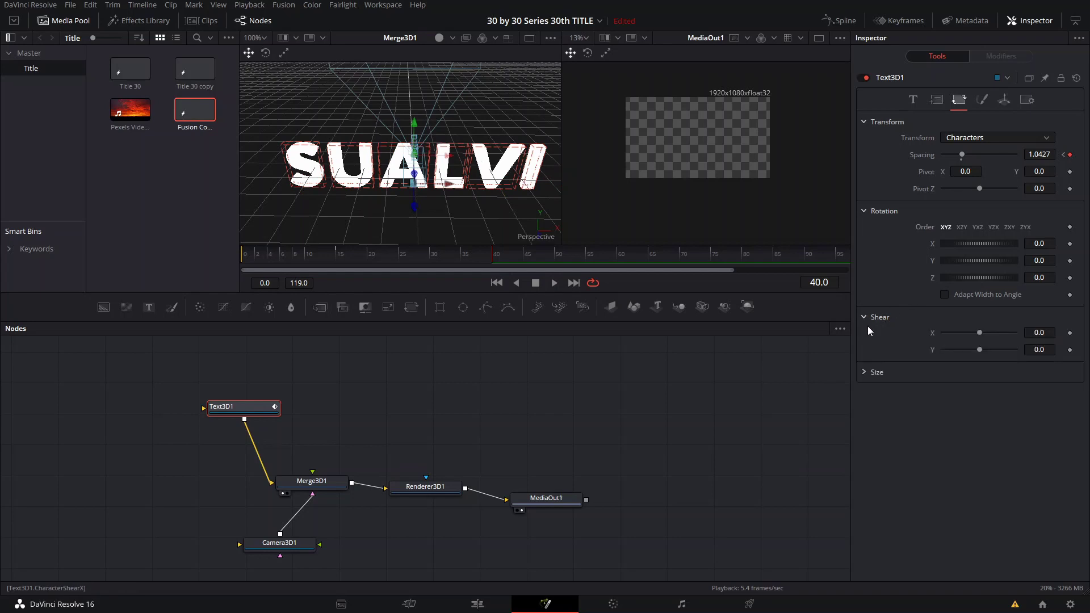
pyautogui.click(945, 295)
pyautogui.moveTo(963, 262); pyautogui.dragTo(979, 260)
pyautogui.hotkey('ctrl', 'z')
pyautogui.hotkey('ctrl', 'z')
pyautogui.click(869, 370)
pyautogui.click(967, 138)
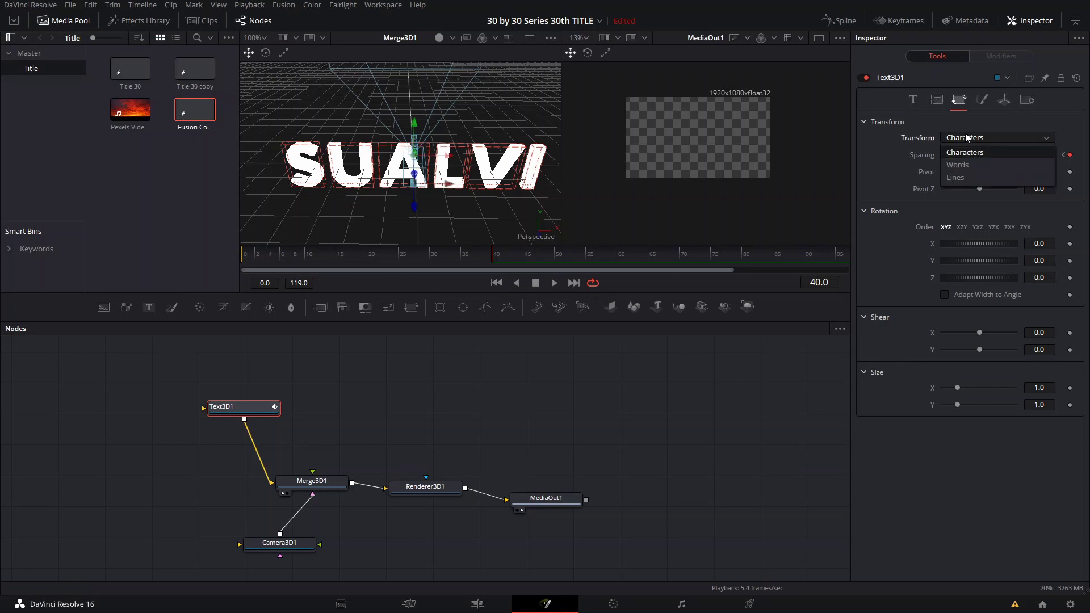
pyautogui.click(968, 150)
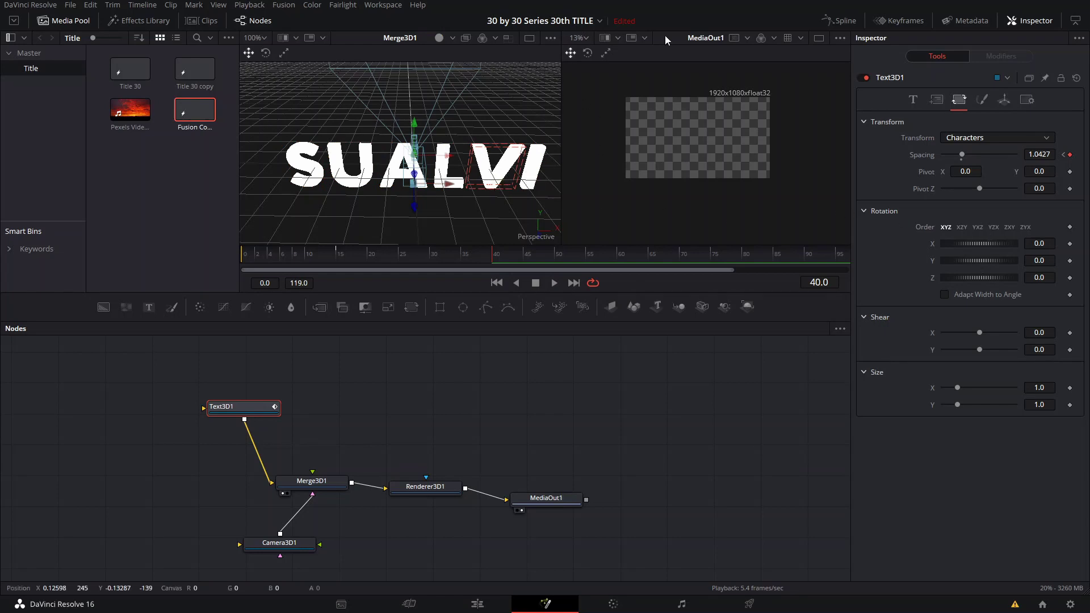
# - Try rotating the whole text layout about the X axis and reset the rotation to 0
pyautogui.click(937, 100)
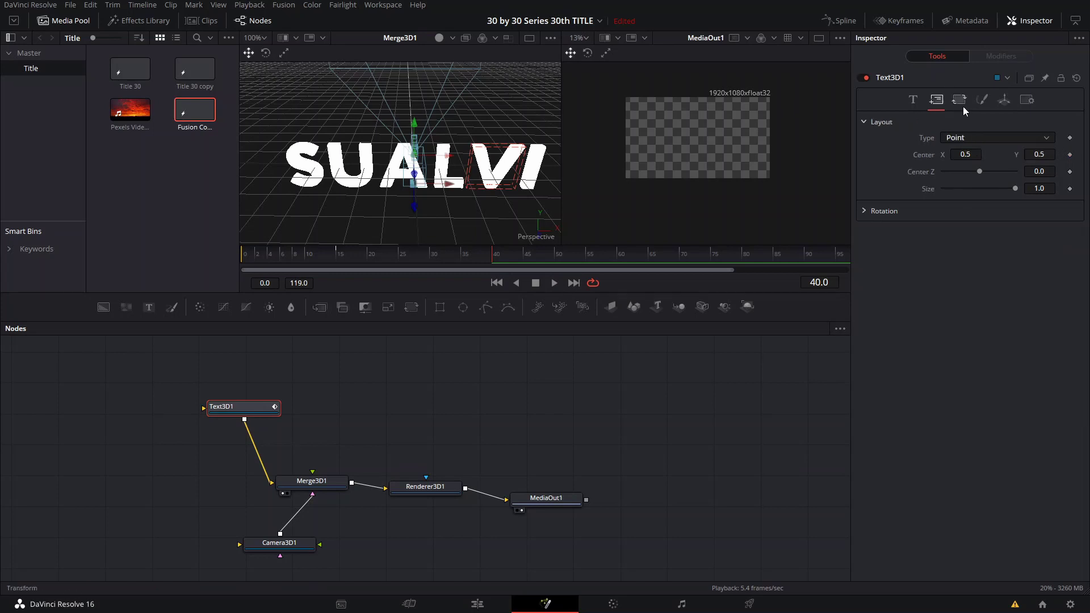
pyautogui.click(975, 136)
pyautogui.click(974, 135)
pyautogui.click(865, 211)
pyautogui.moveTo(959, 244); pyautogui.dragTo(978, 244)
pyautogui.doubleClick(978, 243)
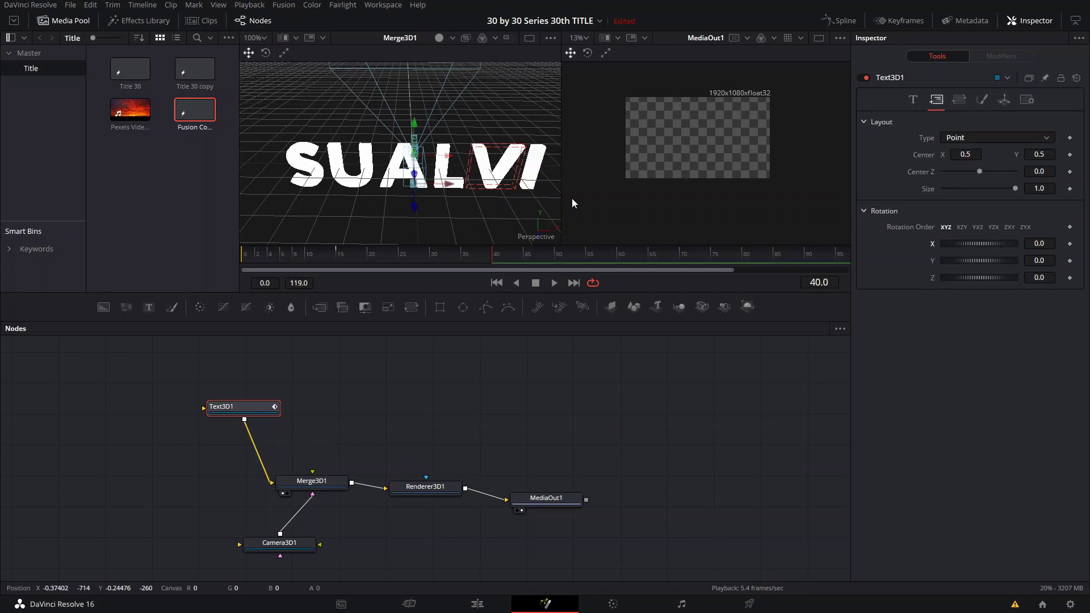
# - Try tilting the title's individual characters about the X axis to about -88.7 and compare frames 15 and 40
pyautogui.moveTo(452, 165); pyautogui.dragTo(388, 194)
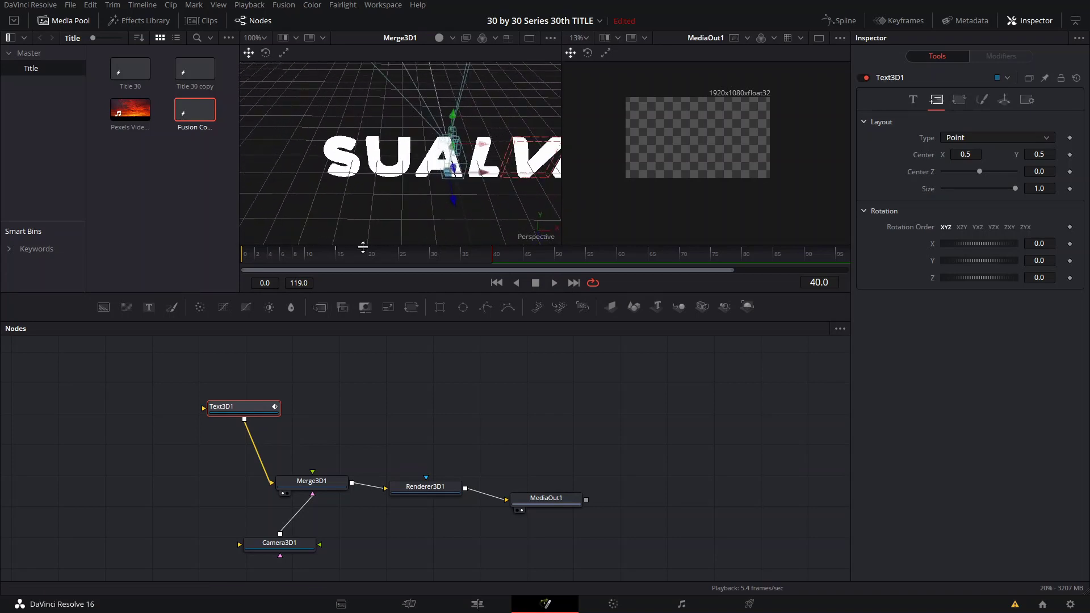
pyautogui.moveTo(362, 247); pyautogui.dragTo(341, 261)
pyautogui.click(966, 100)
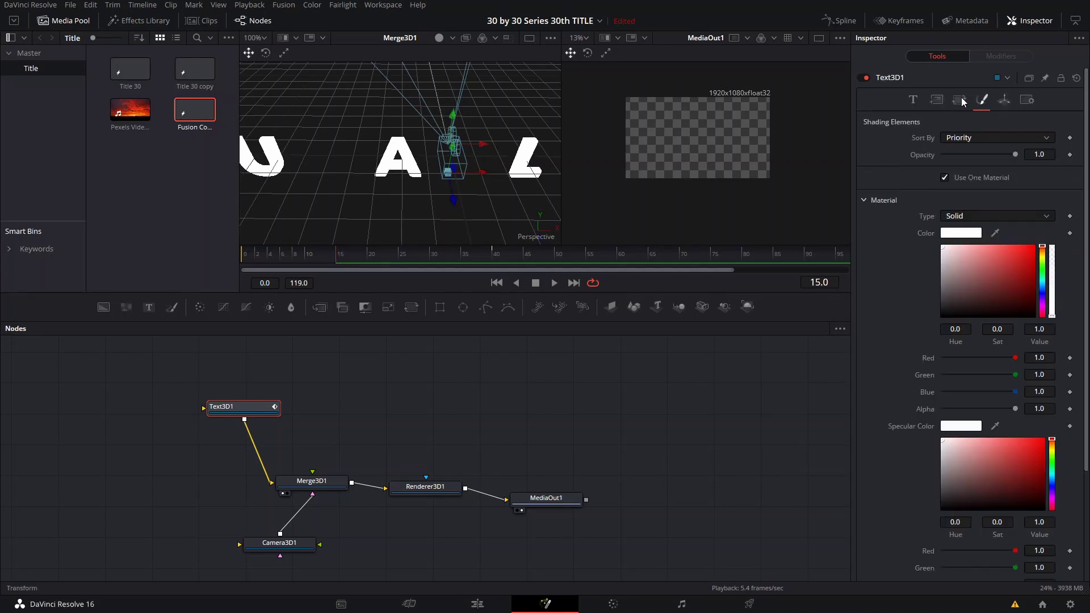
pyautogui.click(1005, 101)
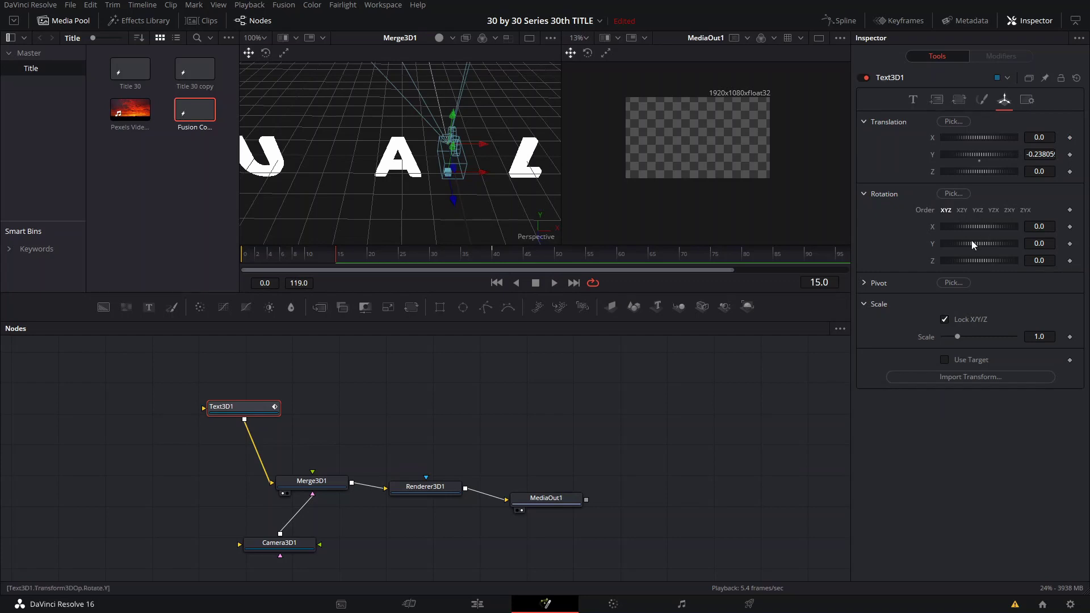
pyautogui.moveTo(972, 240); pyautogui.dragTo(974, 232)
pyautogui.click(960, 101)
pyautogui.moveTo(341, 261); pyautogui.dragTo(451, 187)
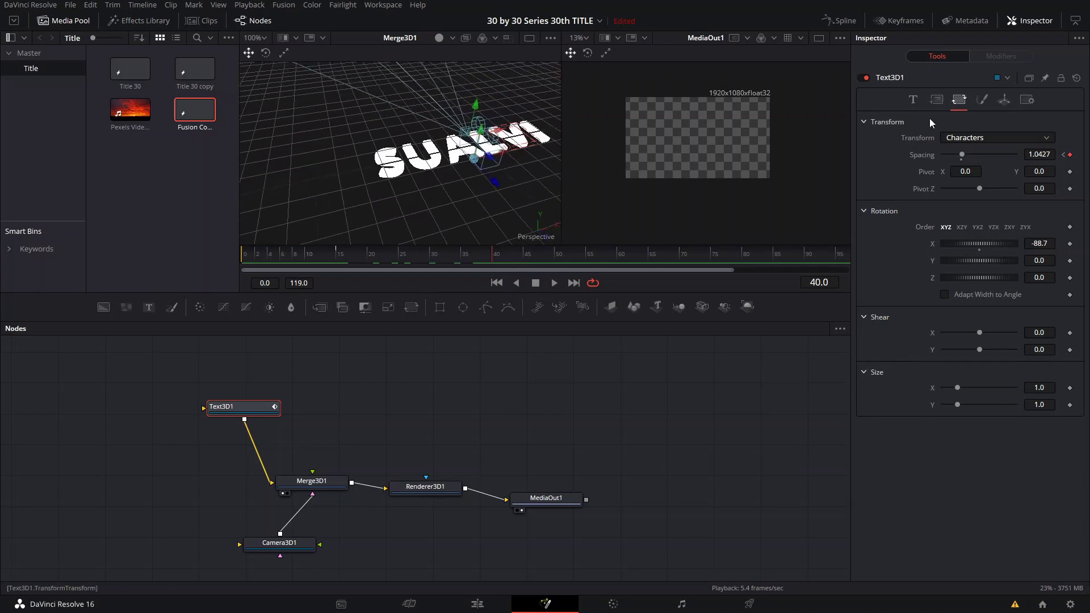
# - On frame 40, keyframe Text3D1's Y translation, then reset the characters' X rotation to 0 and keyframe it
pyautogui.click(1005, 100)
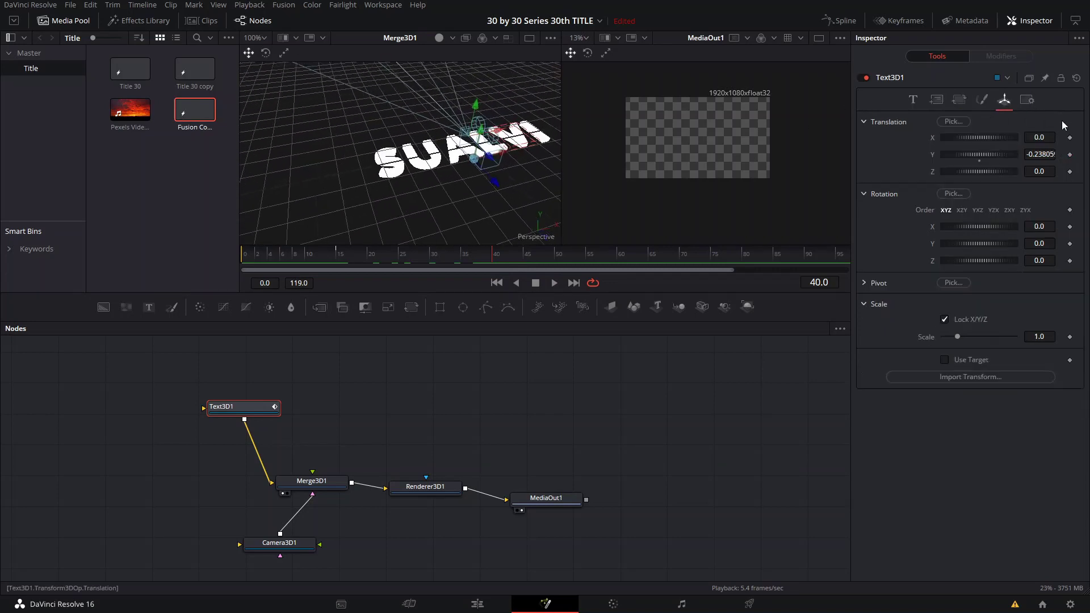
pyautogui.click(1070, 155)
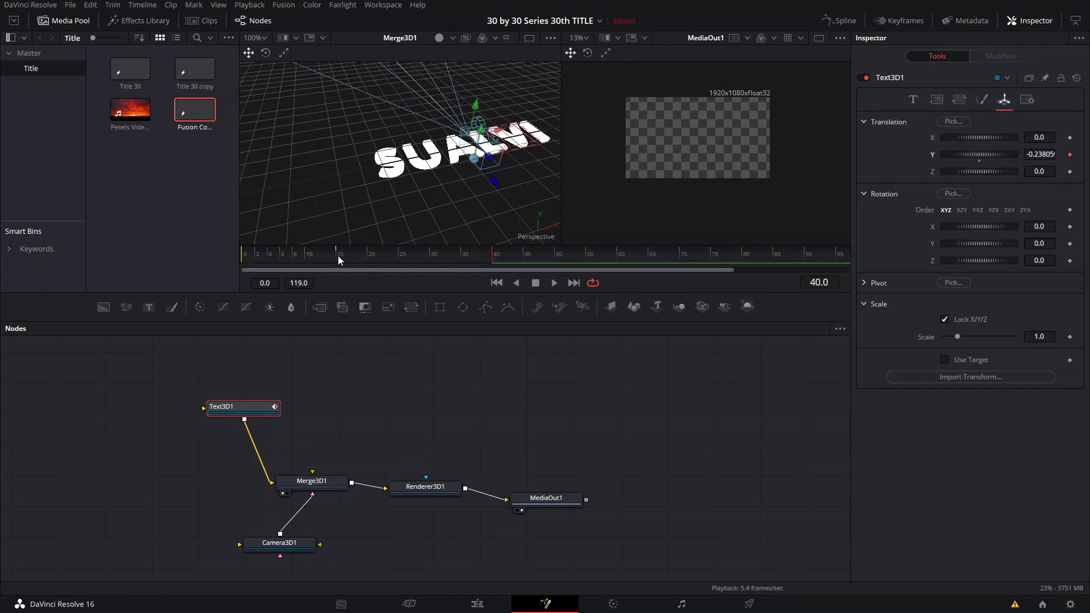
pyautogui.click(936, 100)
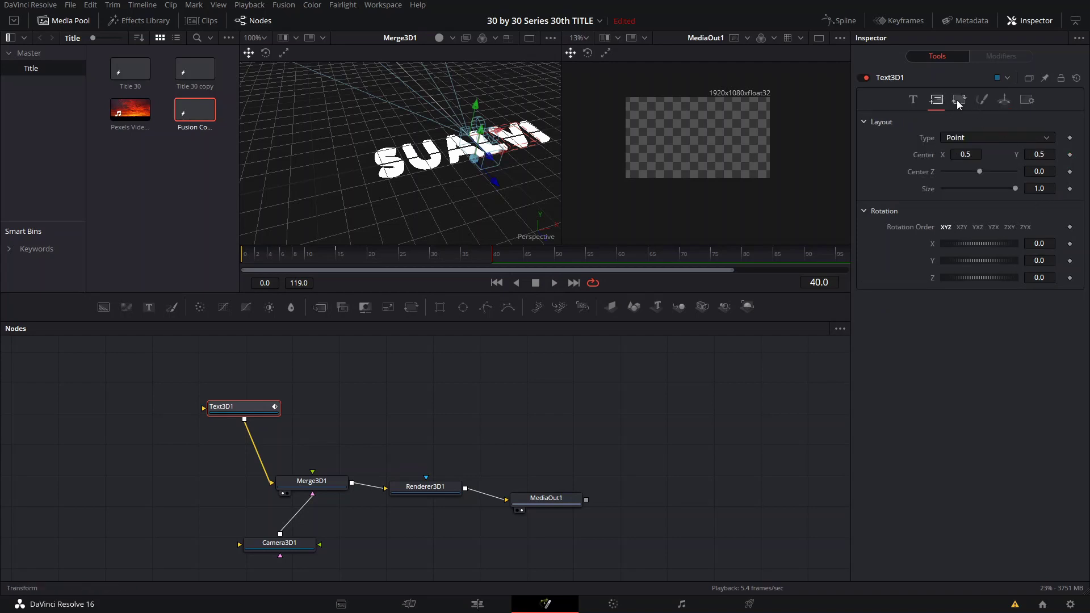
pyautogui.click(960, 101)
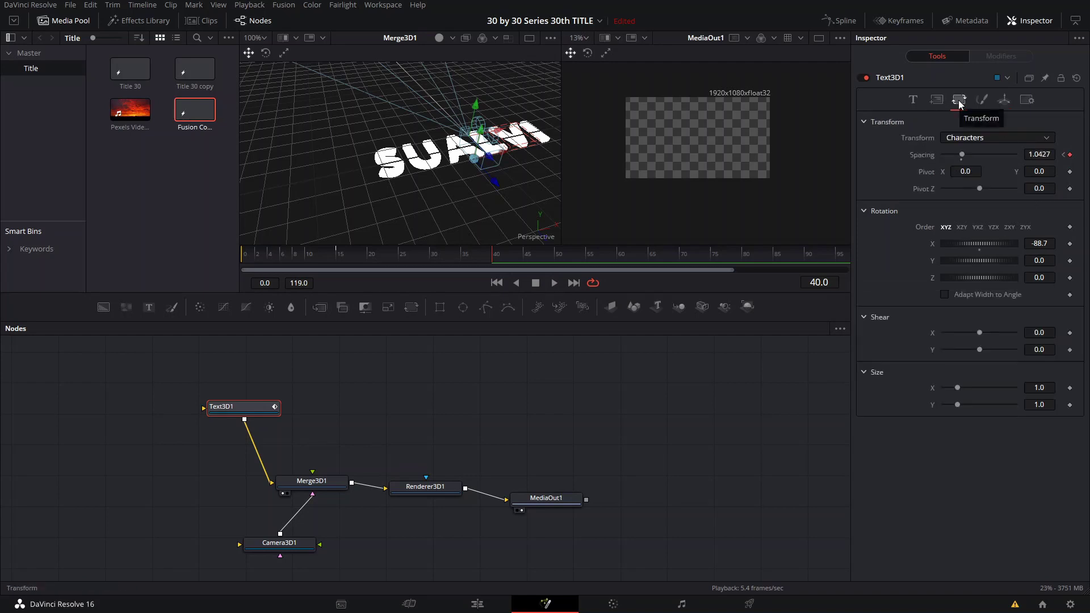
pyautogui.click(980, 250)
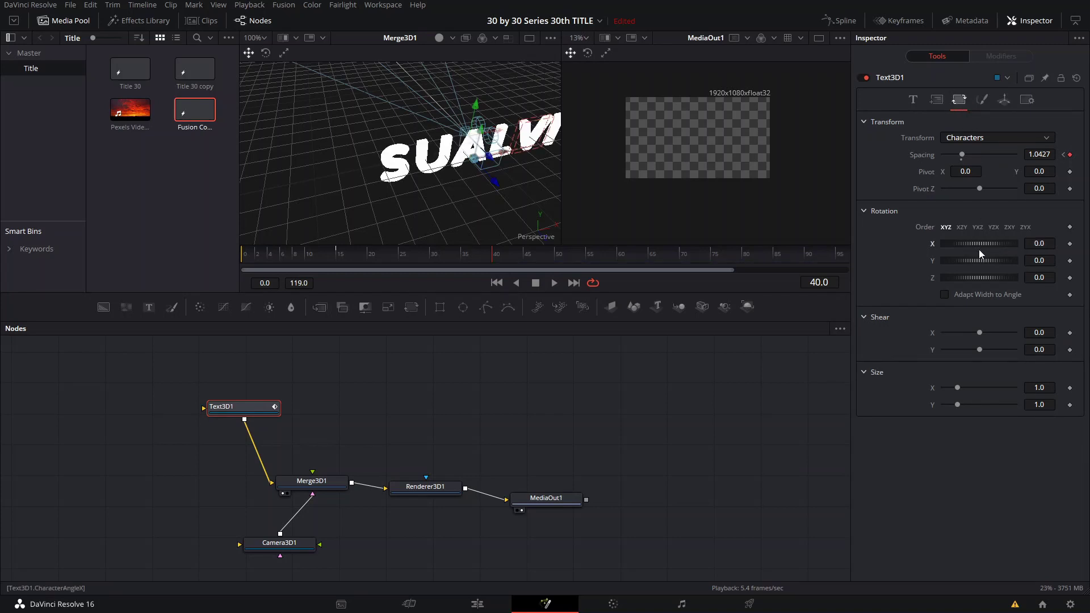
pyautogui.click(1071, 245)
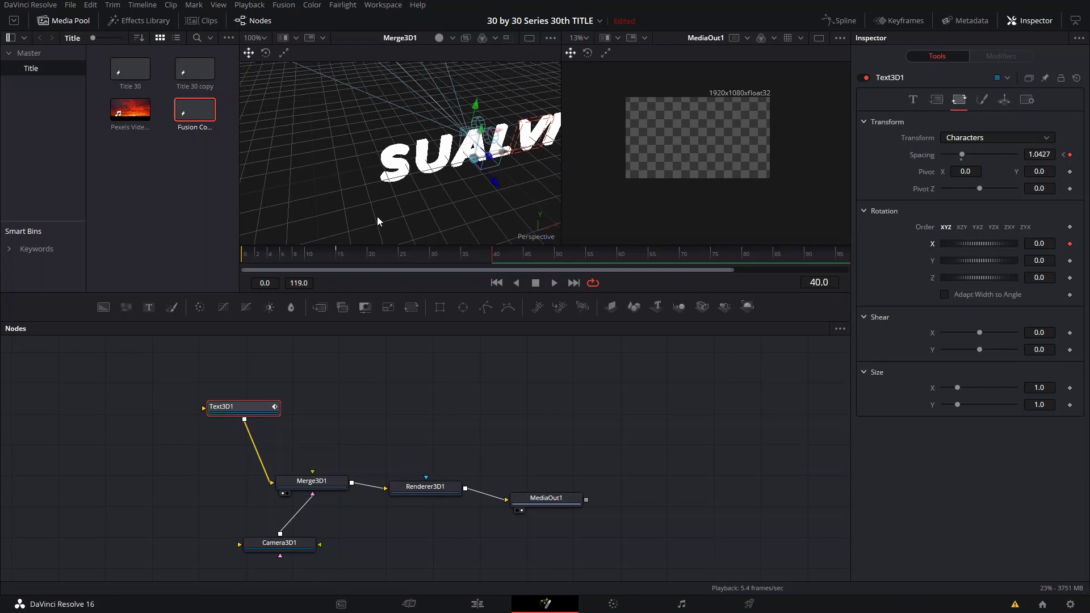
# - On frame 15, raise the text along its Y axis and set the characters' X rotation to -90
pyautogui.click(339, 256)
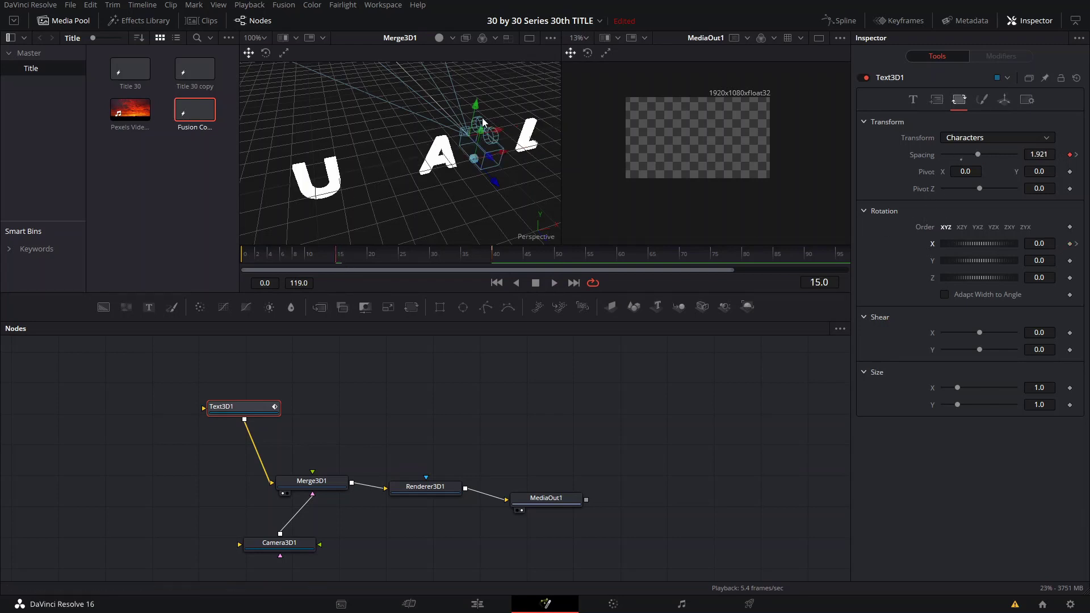
pyautogui.moveTo(481, 128); pyautogui.dragTo(484, 111)
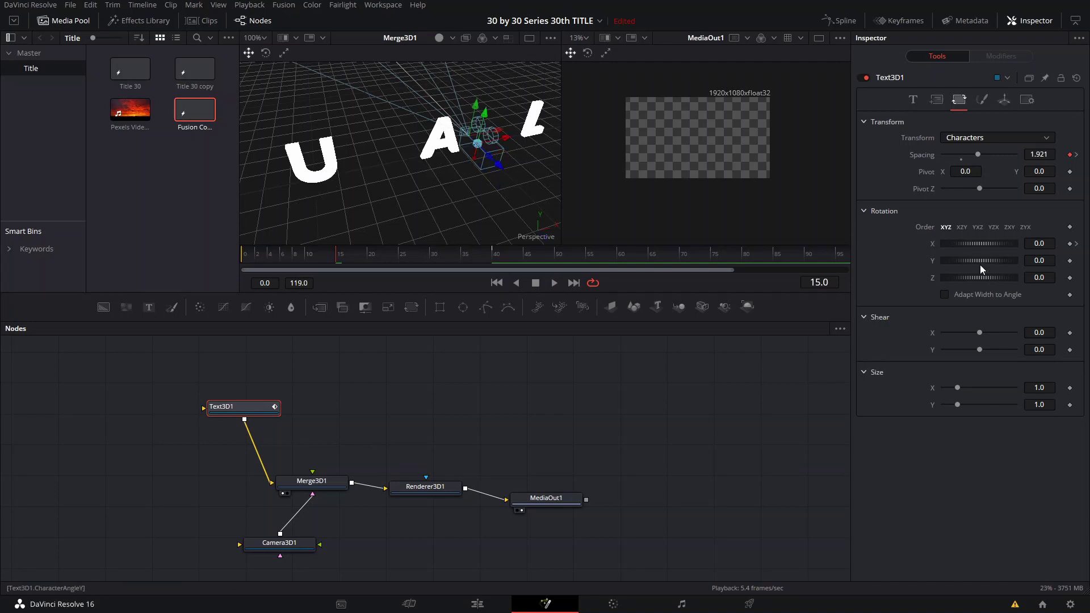
pyautogui.moveTo(987, 243); pyautogui.dragTo(965, 243)
pyautogui.click(1044, 243)
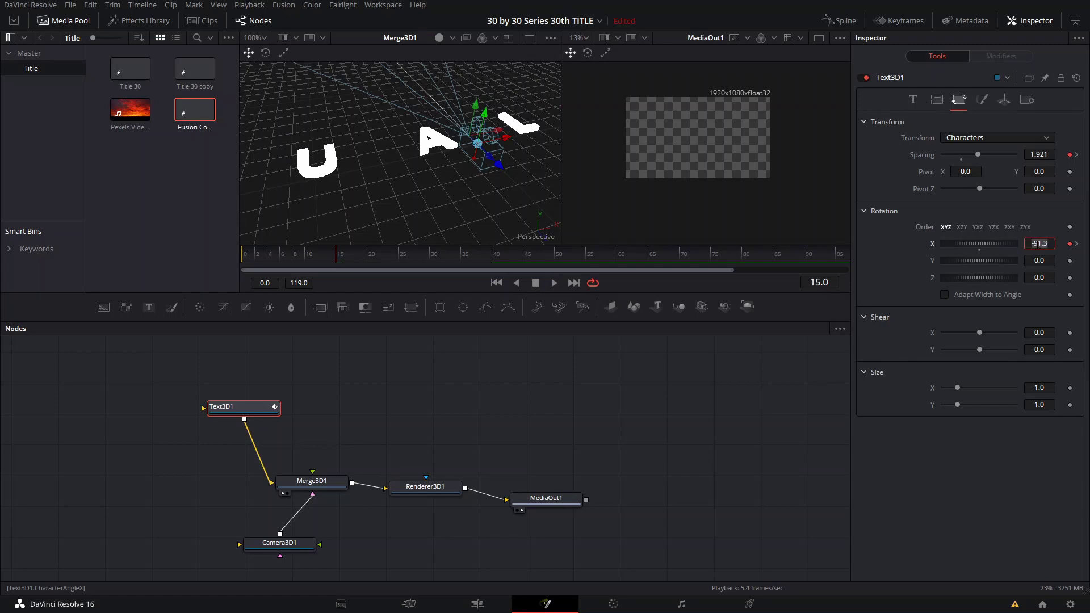
pyautogui.write('-90')
pyautogui.press('Tab')
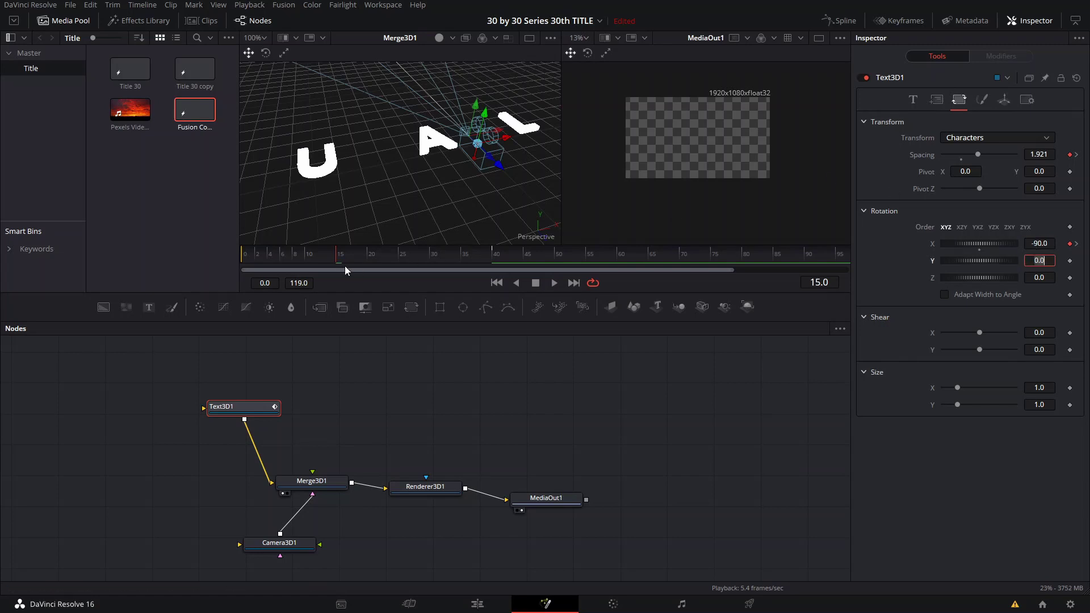
# - Review the title's spacing, height and character rotation animation at frames 40, 15 and 5 from different angles
pyautogui.moveTo(344, 257); pyautogui.dragTo(494, 262)
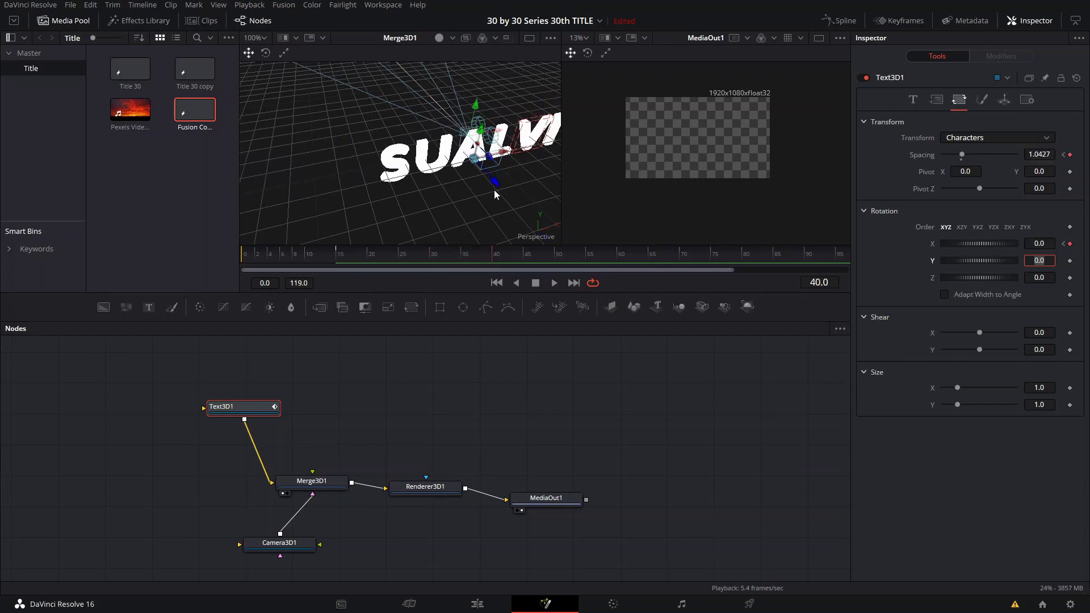
pyautogui.moveTo(494, 191); pyautogui.dragTo(382, 219)
pyautogui.click(339, 254)
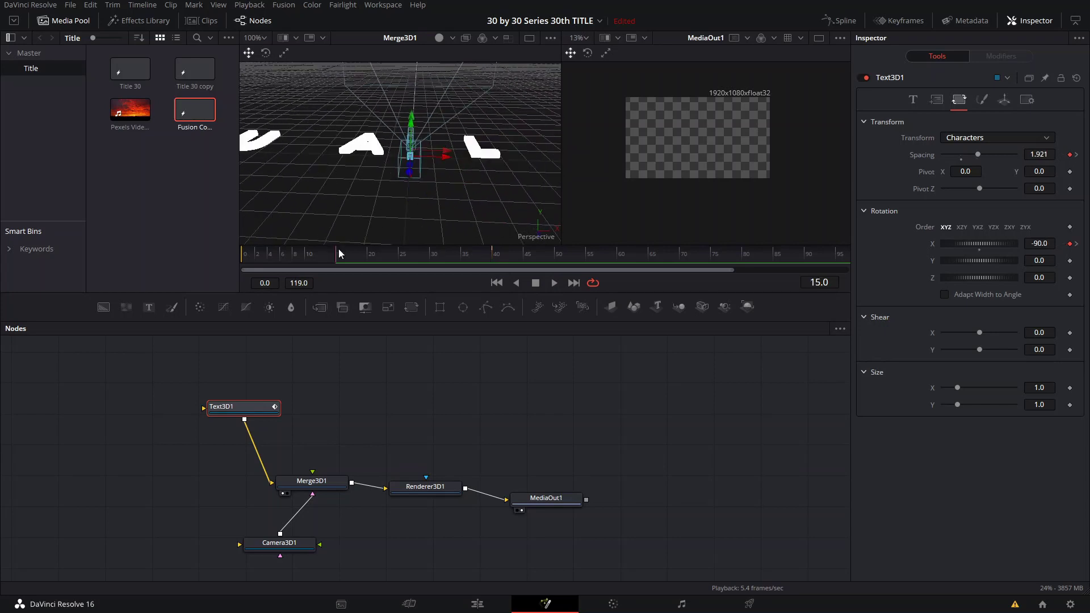
pyautogui.click(267, 257)
pyautogui.moveTo(411, 86); pyautogui.dragTo(431, 194)
pyautogui.hotkey('ctrl', 'z')
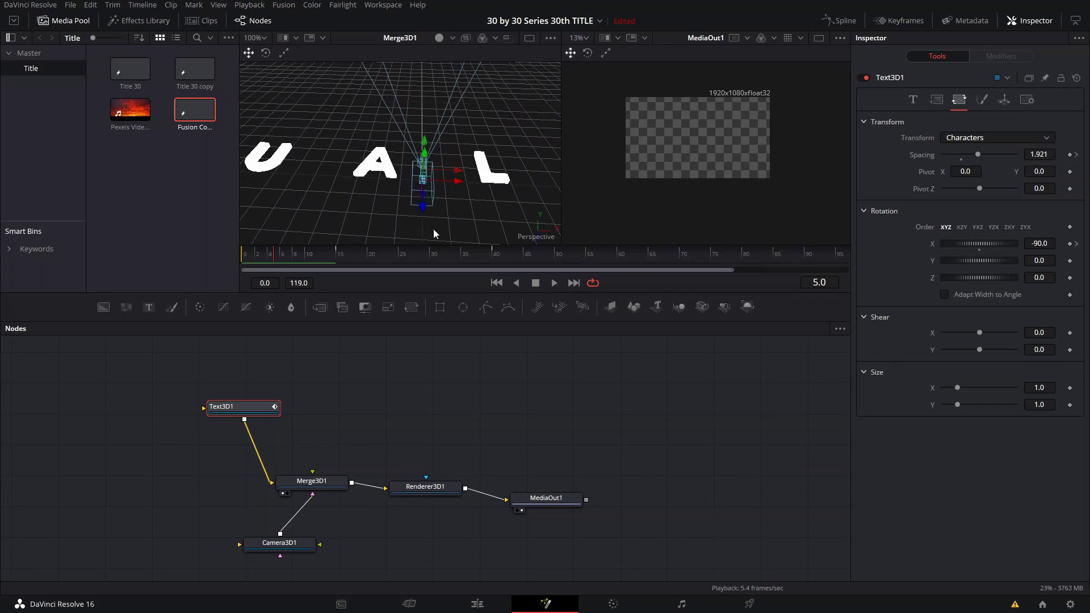
# - On frame 5, move Camera3D1 along its Z axis to about -1.56 and keyframe its Z translation
pyautogui.click(280, 543)
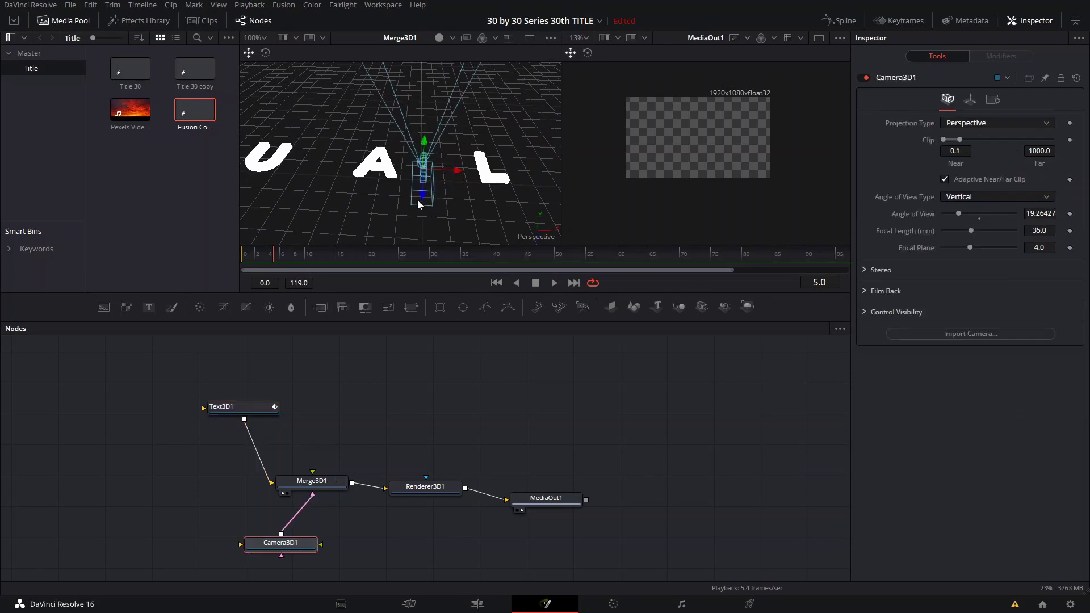
pyautogui.moveTo(418, 204); pyautogui.dragTo(410, 116)
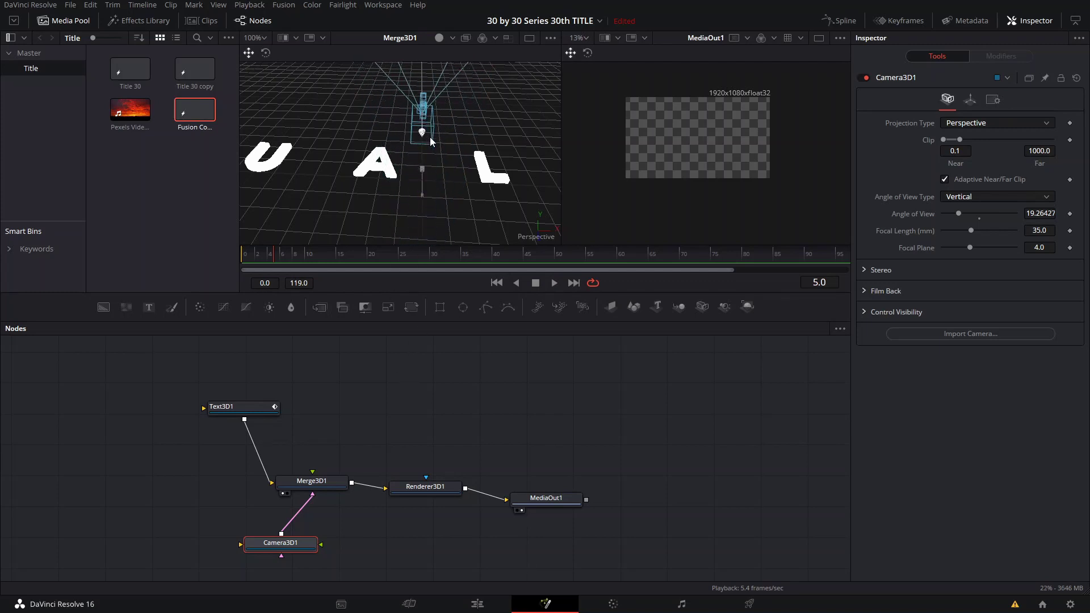
pyautogui.click(971, 101)
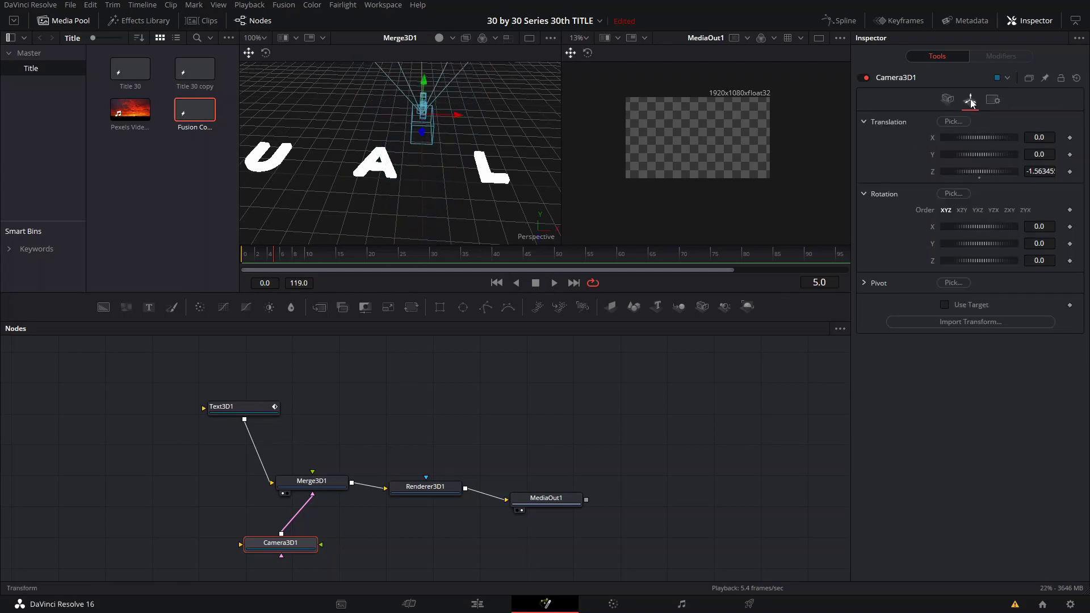
pyautogui.click(1070, 138)
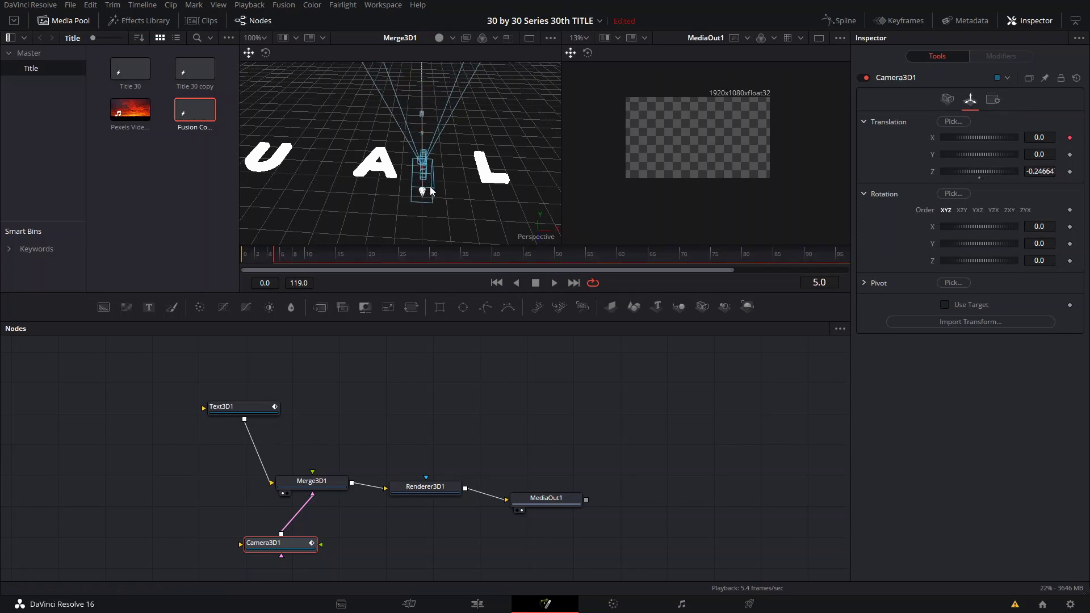
pyautogui.click(1069, 171)
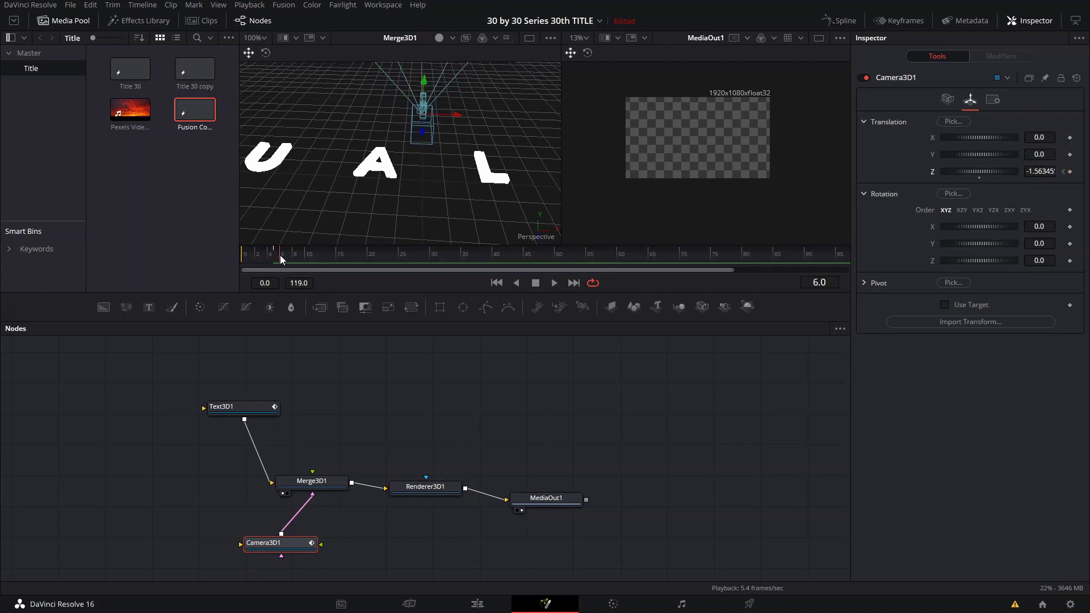
# - On frame 36, pull Camera3D1 back along its Z axis to about 7.08, so the whole title fits the frame
pyautogui.moveTo(281, 254); pyautogui.dragTo(469, 262)
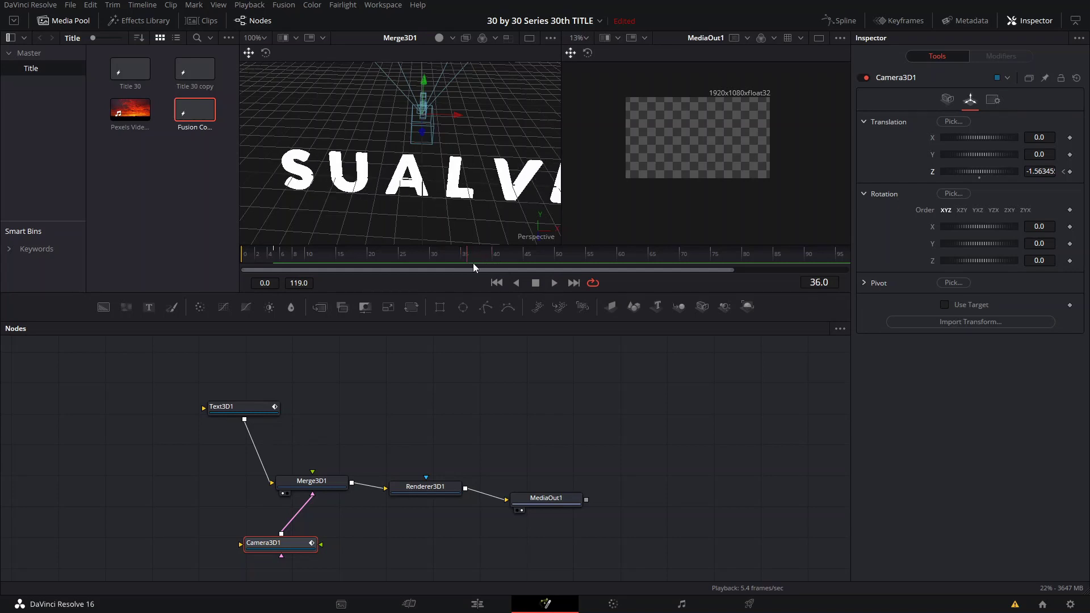
pyautogui.scroll(-3, 429, 164)
pyautogui.moveTo(432, 168); pyautogui.dragTo(423, 208)
pyautogui.scroll(-2, 424, 198)
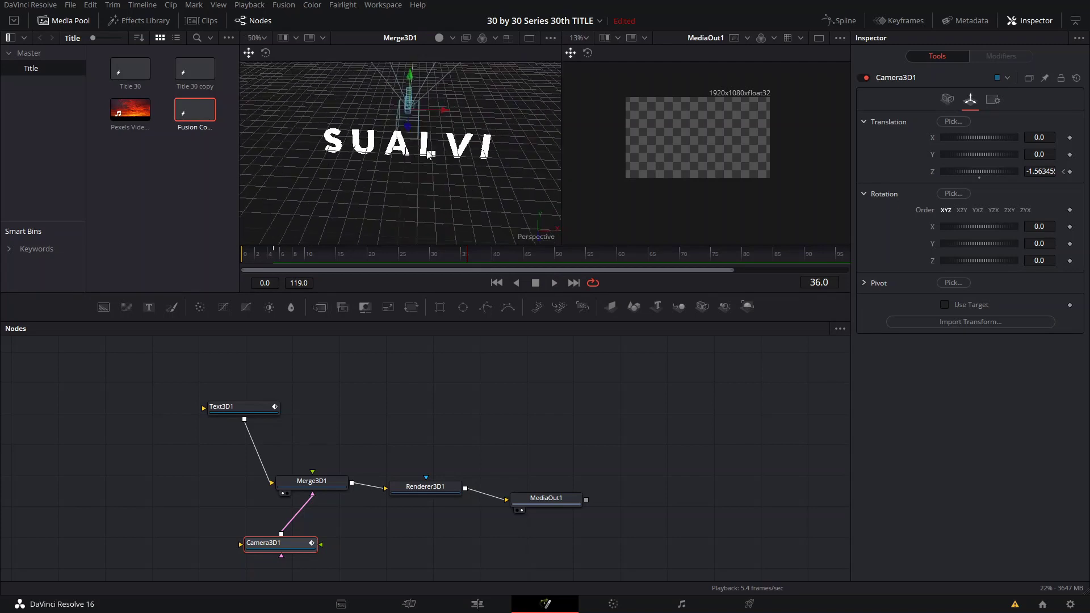
pyautogui.moveTo(408, 128); pyautogui.dragTo(401, 234)
pyautogui.scroll(-2, 418, 197)
pyautogui.scroll(-3, 396, 207)
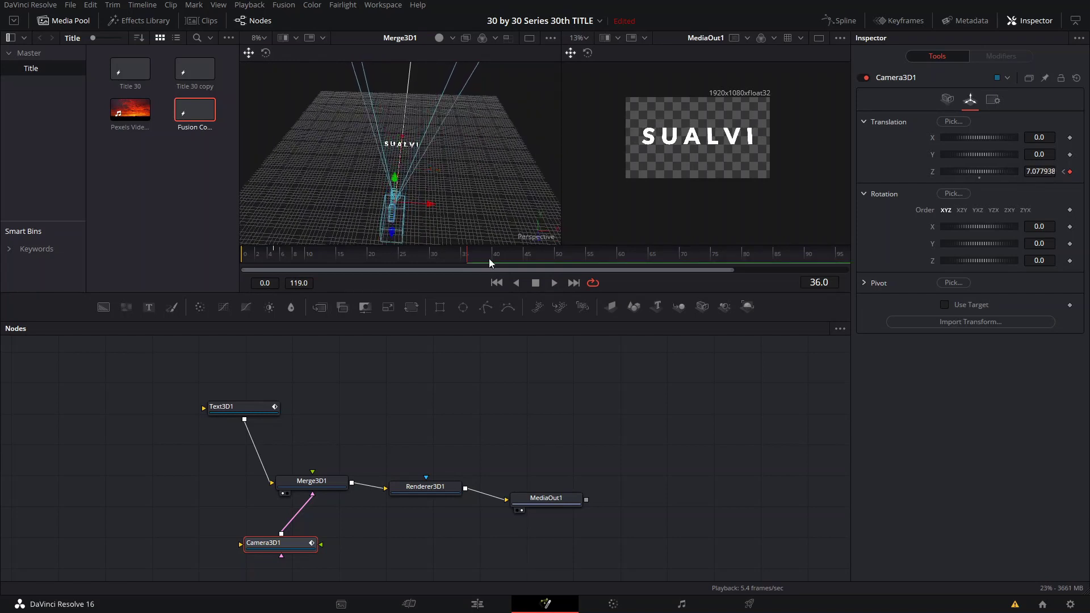
# - On frame 41, move the camera closer to the title, at a Z translation of about 4.66, and check the camera move
pyautogui.moveTo(490, 261); pyautogui.dragTo(499, 261)
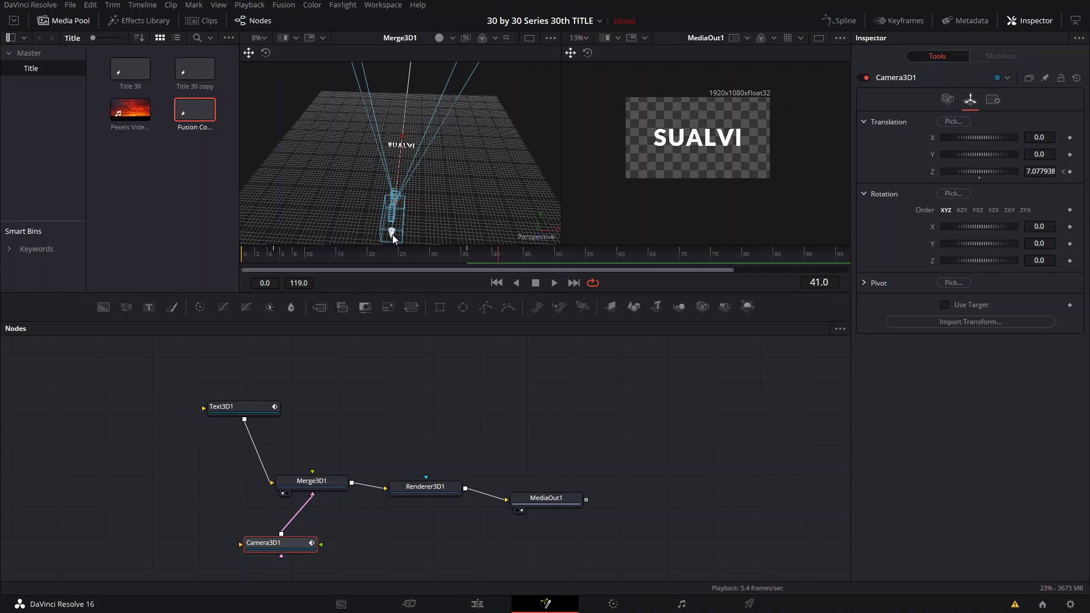
pyautogui.moveTo(393, 237); pyautogui.dragTo(407, 213)
pyautogui.scroll(3, 418, 155)
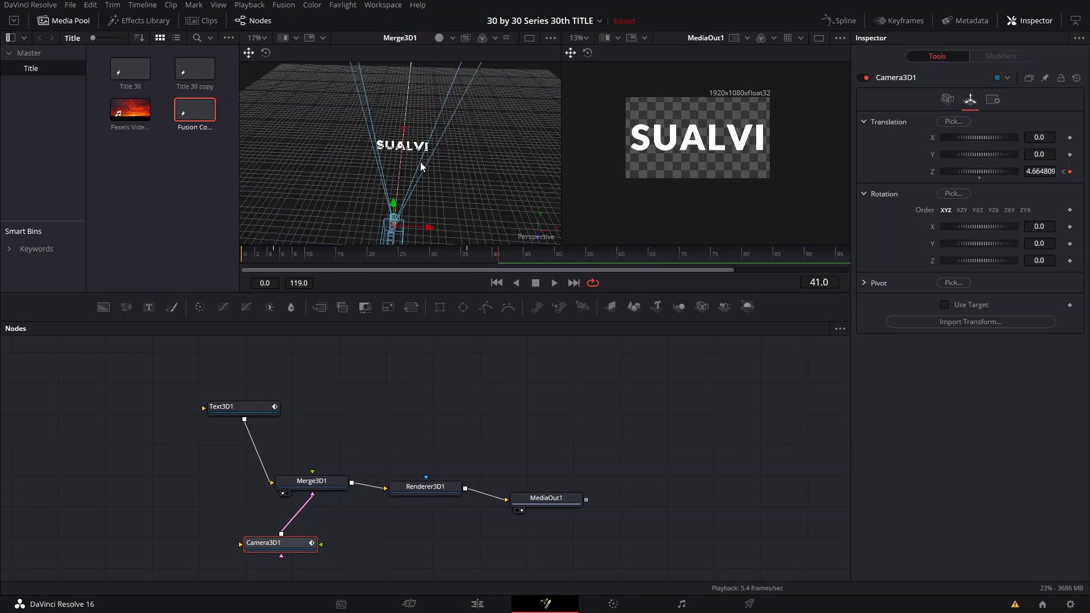
pyautogui.scroll(4, 420, 162)
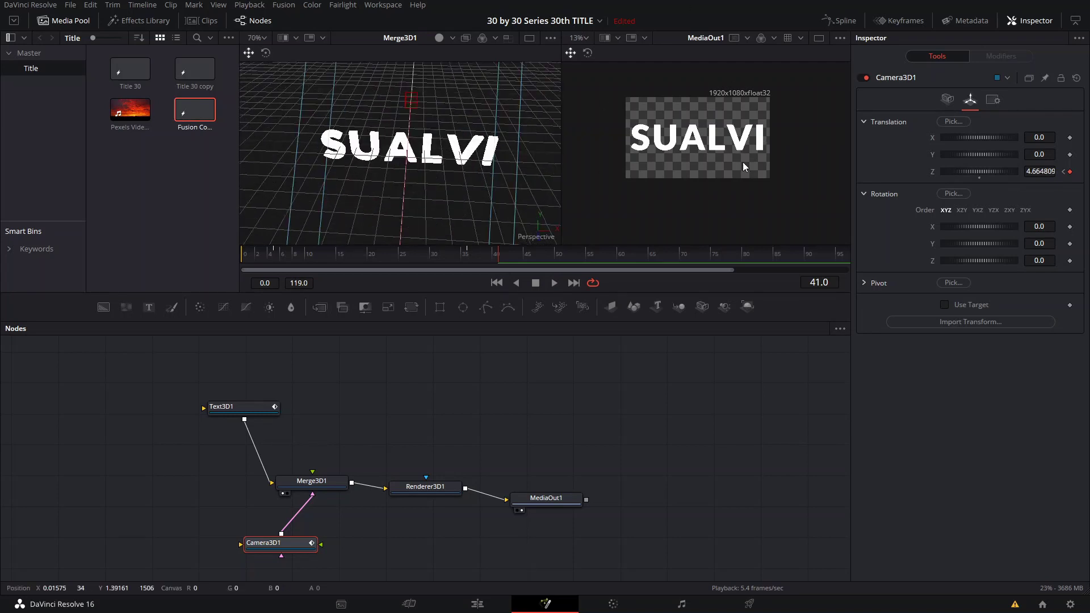
pyautogui.moveTo(380, 162); pyautogui.dragTo(374, 207)
pyautogui.moveTo(451, 254); pyautogui.dragTo(280, 256)
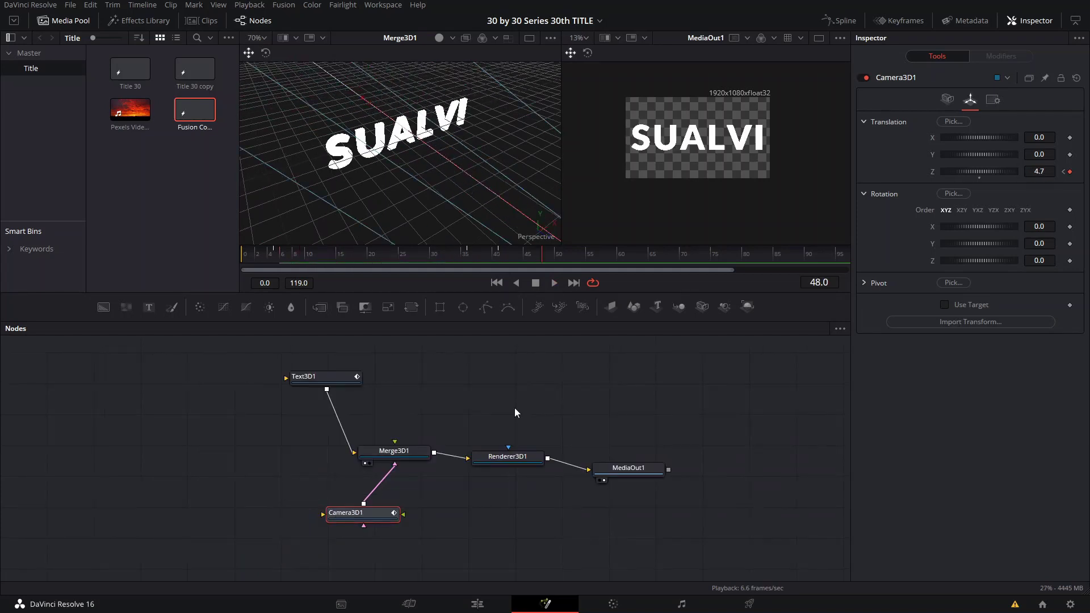
pyautogui.moveTo(515, 408); pyautogui.dragTo(488, 443)
pyautogui.moveTo(483, 194); pyautogui.dragTo(434, 185)
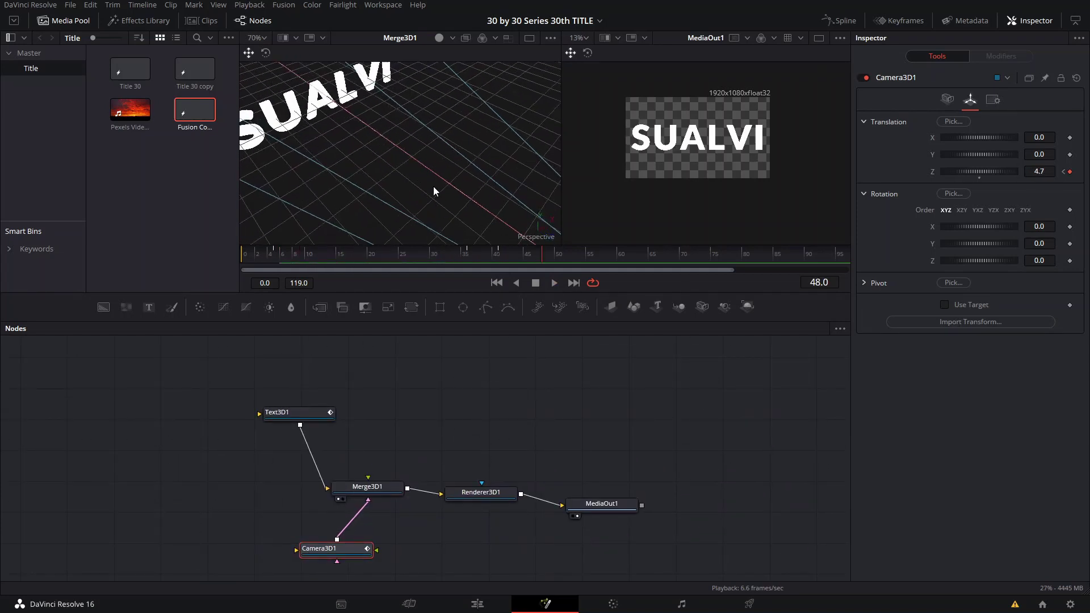
pyautogui.moveTo(514, 378); pyautogui.dragTo(497, 311)
pyautogui.moveTo(449, 190)
pyautogui.mouseDown()
pyautogui.moveTo(271, 83)
pyautogui.moveTo(434, 172)
pyautogui.moveTo(426, 188)
pyautogui.moveTo(442, 208)
pyautogui.mouseUp()
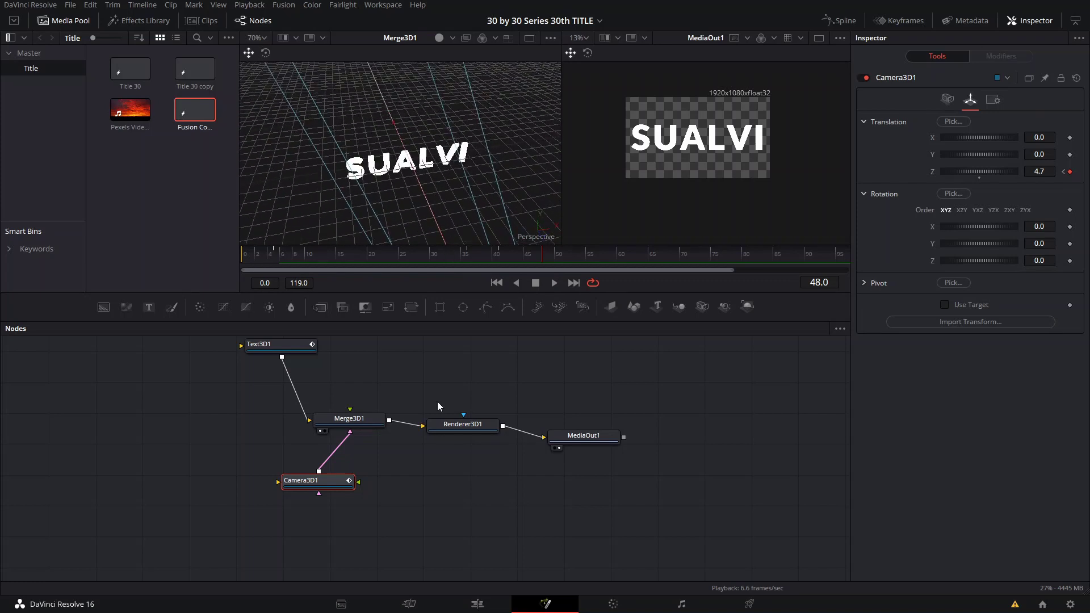
# - Add a spotlight to Merge3D1 and rearrange the node graph with the camera node beside the merge and the light above it
pyautogui.click(356, 418)
pyautogui.moveTo(420, 373); pyautogui.dragTo(412, 423)
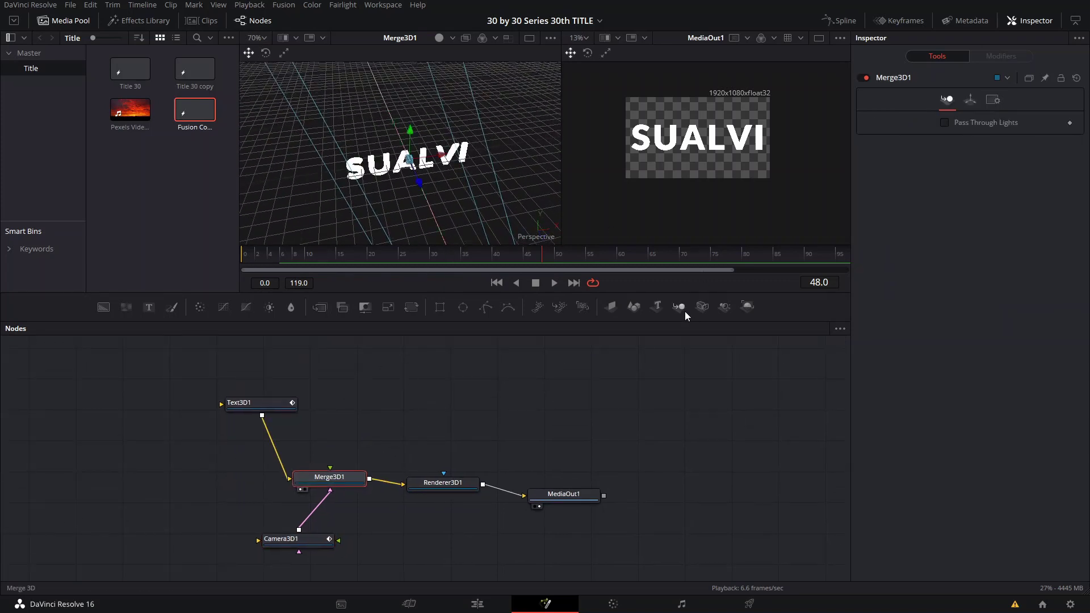
pyautogui.click(725, 305)
pyautogui.moveTo(421, 183); pyautogui.dragTo(445, 223)
pyautogui.hotkey('ctrl', 'z')
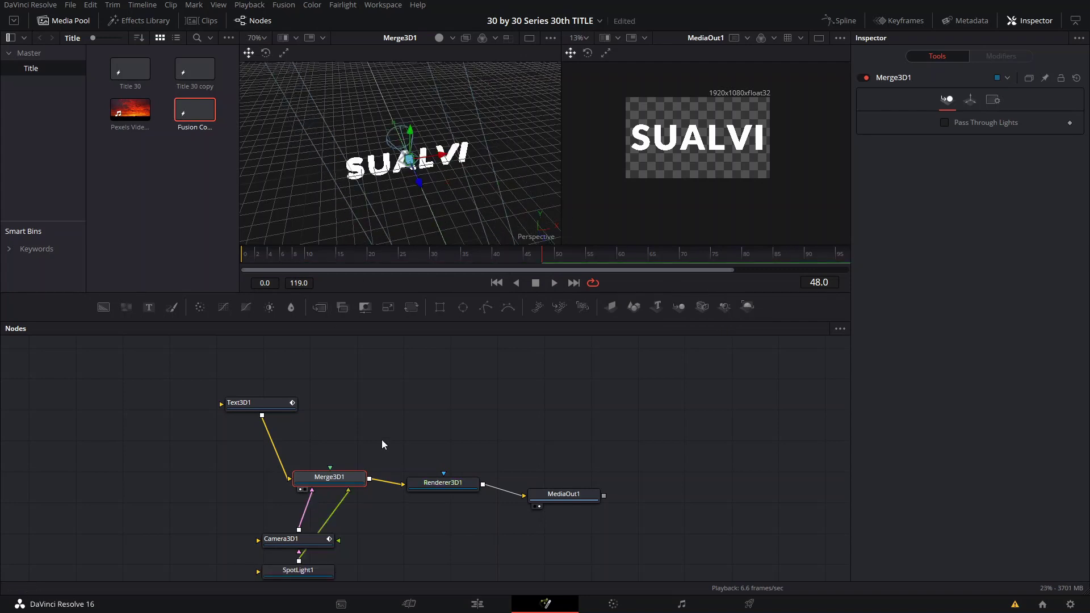
pyautogui.moveTo(301, 543); pyautogui.dragTo(224, 525)
pyautogui.moveTo(289, 573); pyautogui.dragTo(377, 360)
# - Move the spotlight along its Z axis in front of the title and enable Lighting in Renderer3D1
pyautogui.moveTo(444, 156); pyautogui.dragTo(438, 240)
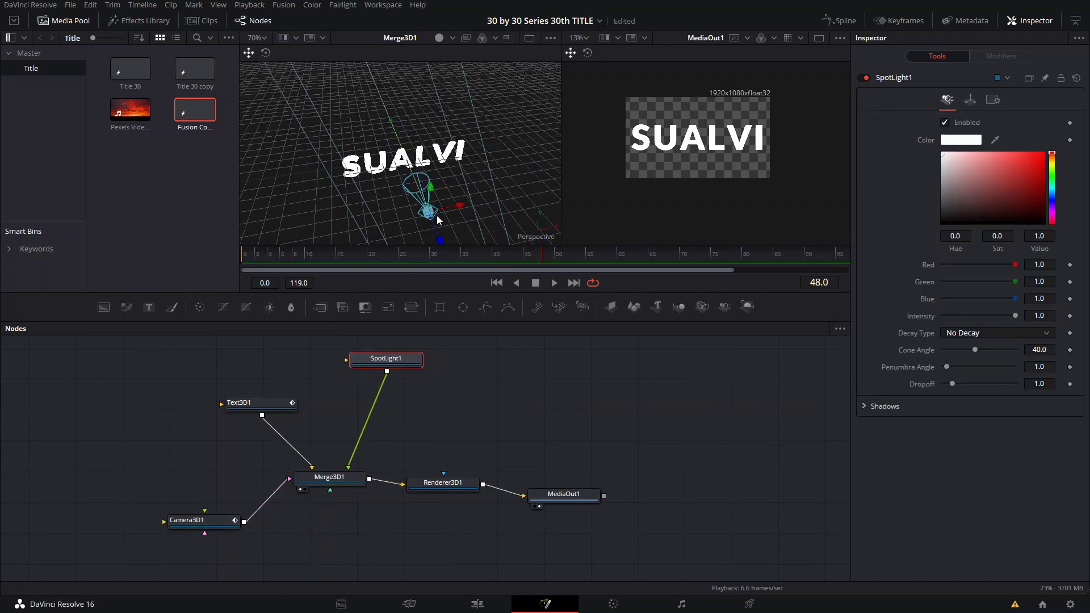
pyautogui.click(455, 489)
pyautogui.click(945, 278)
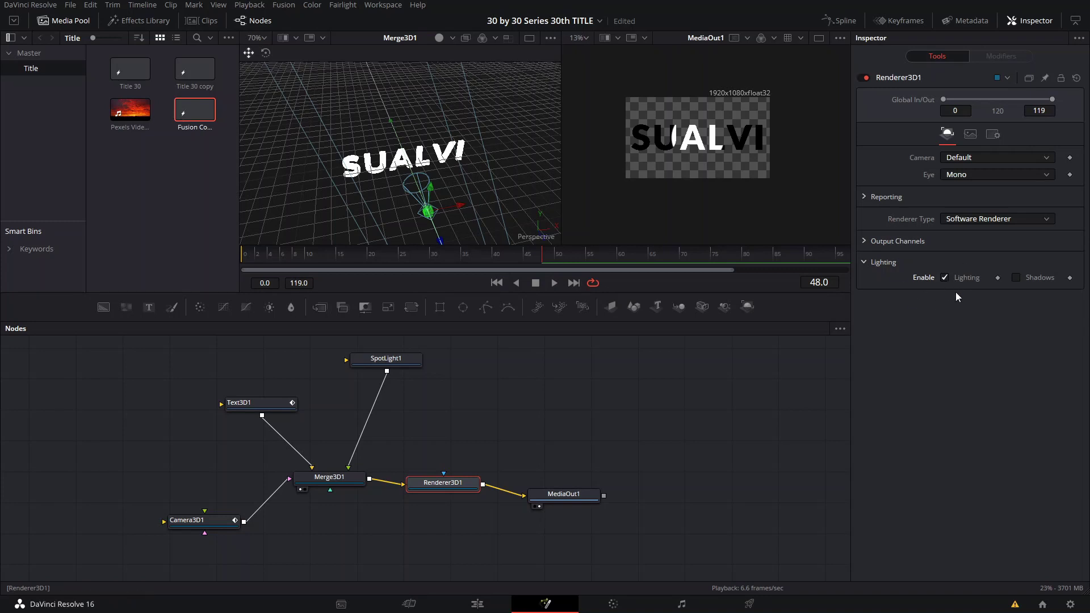
# - Move SpotLight1 closer to the title and set its Cone Angle to 90, Penumbra Angle to 18.27 and Dropoff to 1.31
pyautogui.click(399, 365)
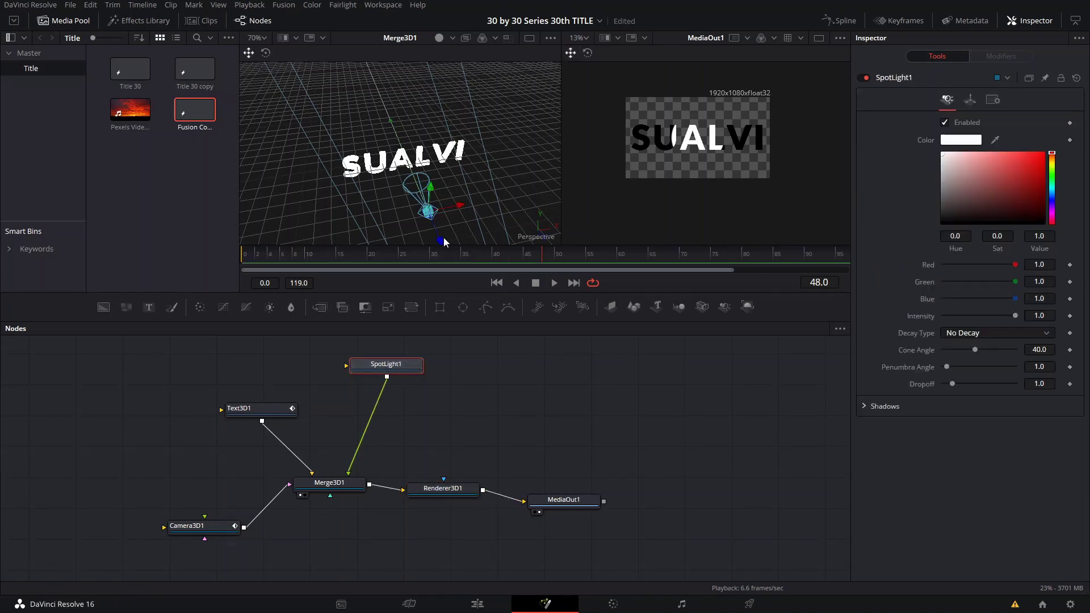
pyautogui.moveTo(440, 241); pyautogui.dragTo(433, 227)
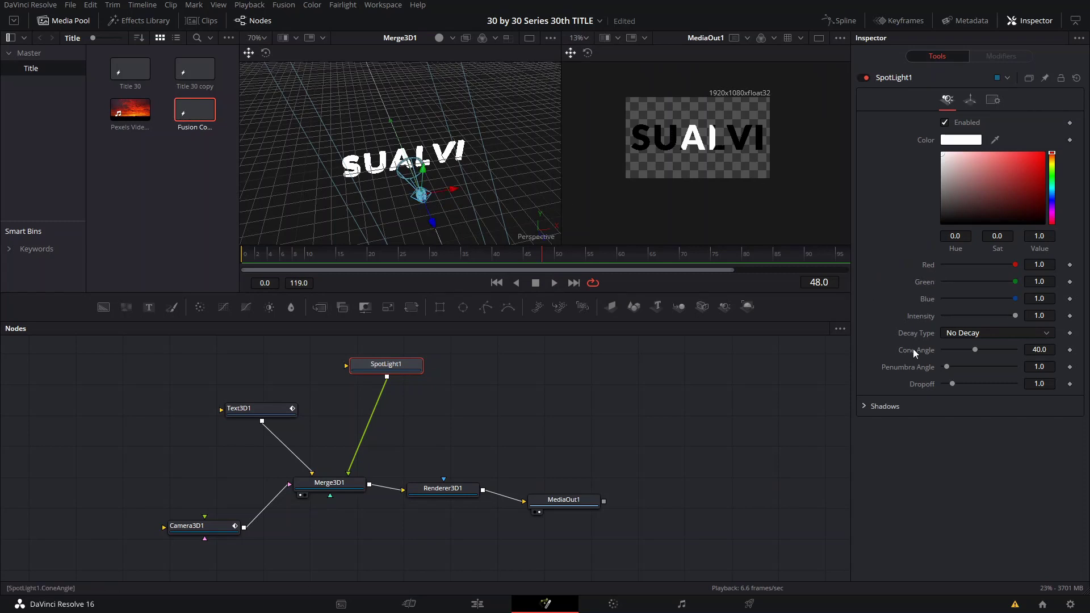
pyautogui.moveTo(946, 366); pyautogui.dragTo(1018, 355)
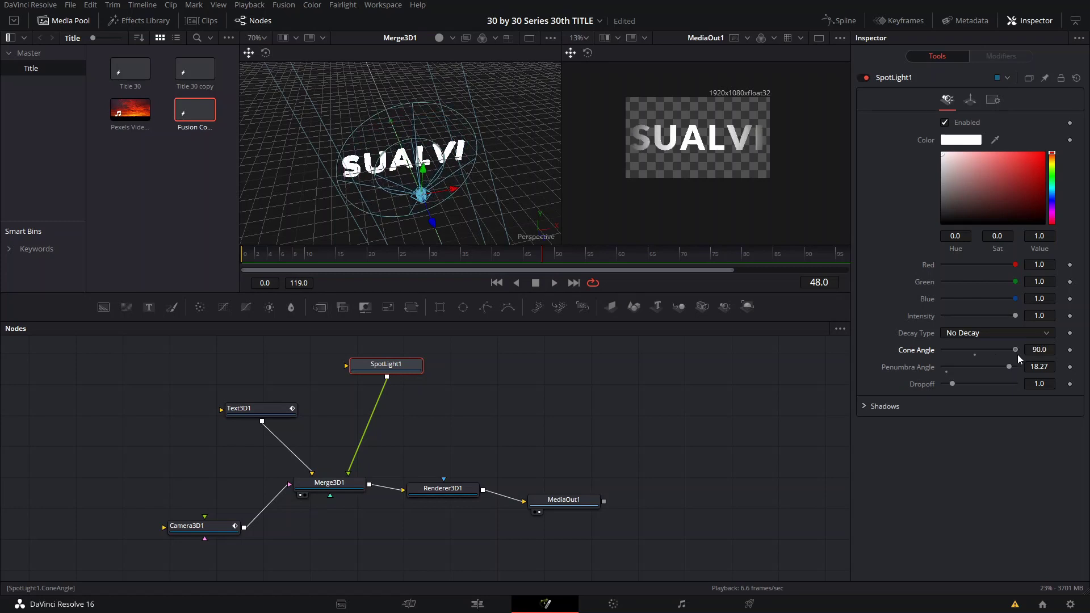
pyautogui.moveTo(952, 384)
pyautogui.mouseDown()
pyautogui.moveTo(1027, 380)
pyautogui.moveTo(959, 380)
pyautogui.mouseUp()
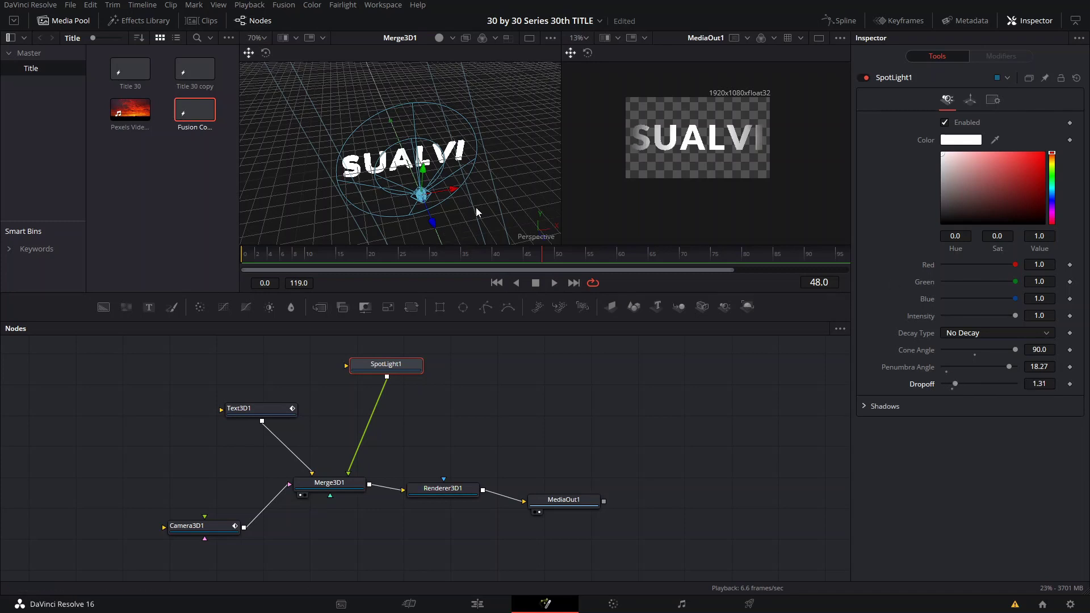
# - Position the spotlight beneath the title at Y about -0.93 and Z about 0.07, and rotate it about X to 90.52
pyautogui.moveTo(435, 225)
pyautogui.mouseDown()
pyautogui.moveTo(418, 209)
pyautogui.moveTo(428, 219)
pyautogui.mouseUp()
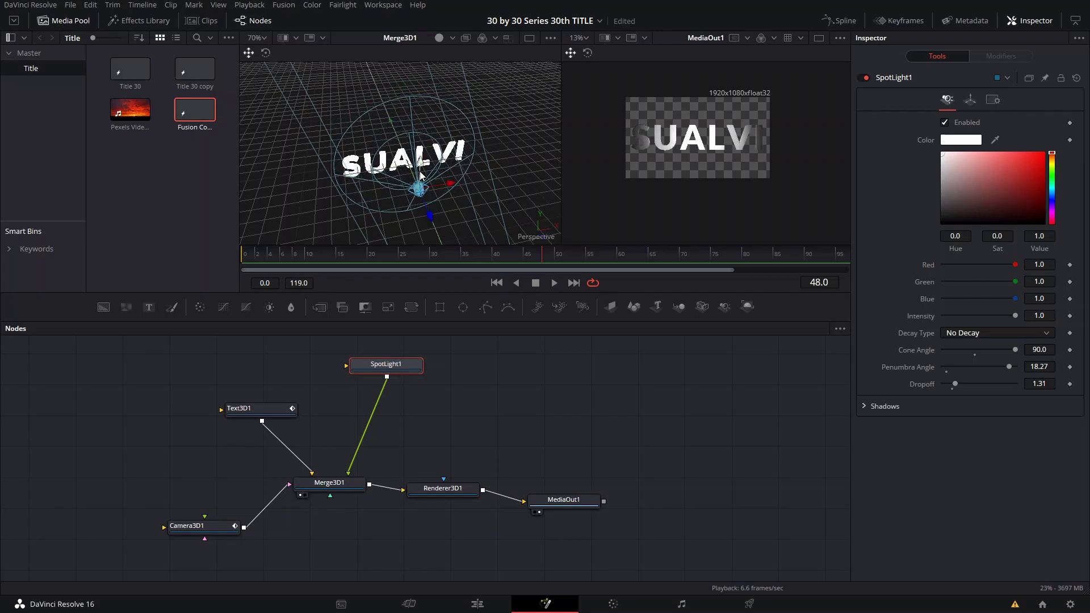
pyautogui.moveTo(420, 171)
pyautogui.mouseDown()
pyautogui.moveTo(419, 203)
pyautogui.moveTo(456, 190)
pyautogui.moveTo(439, 214)
pyautogui.moveTo(409, 180)
pyautogui.moveTo(477, 186)
pyautogui.moveTo(366, 159)
pyautogui.moveTo(455, 190)
pyautogui.moveTo(500, 180)
pyautogui.moveTo(389, 180)
pyautogui.moveTo(418, 184)
pyautogui.mouseUp()
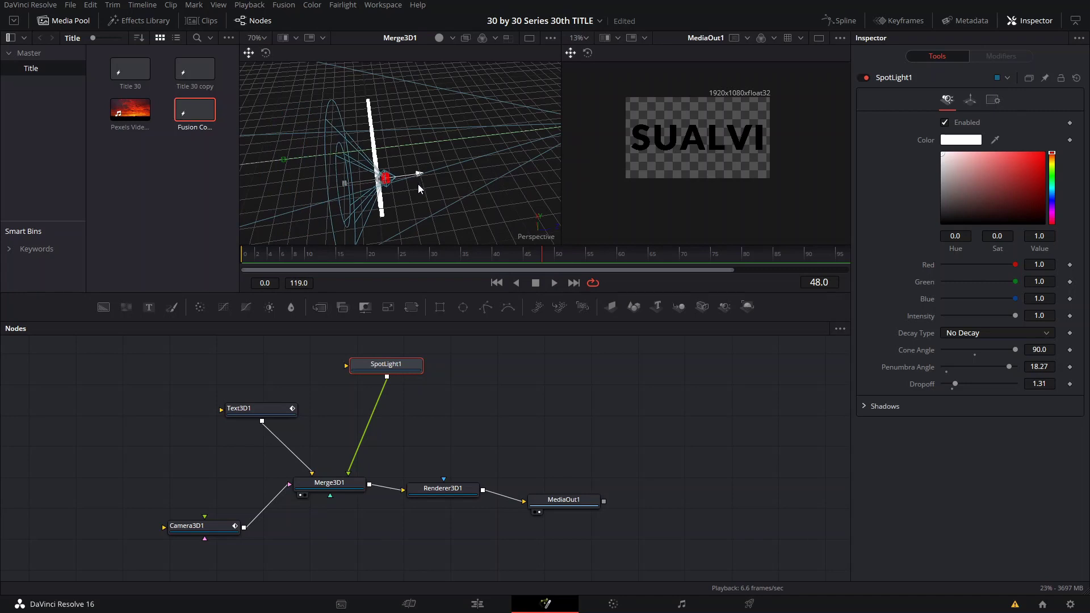
pyautogui.click(970, 100)
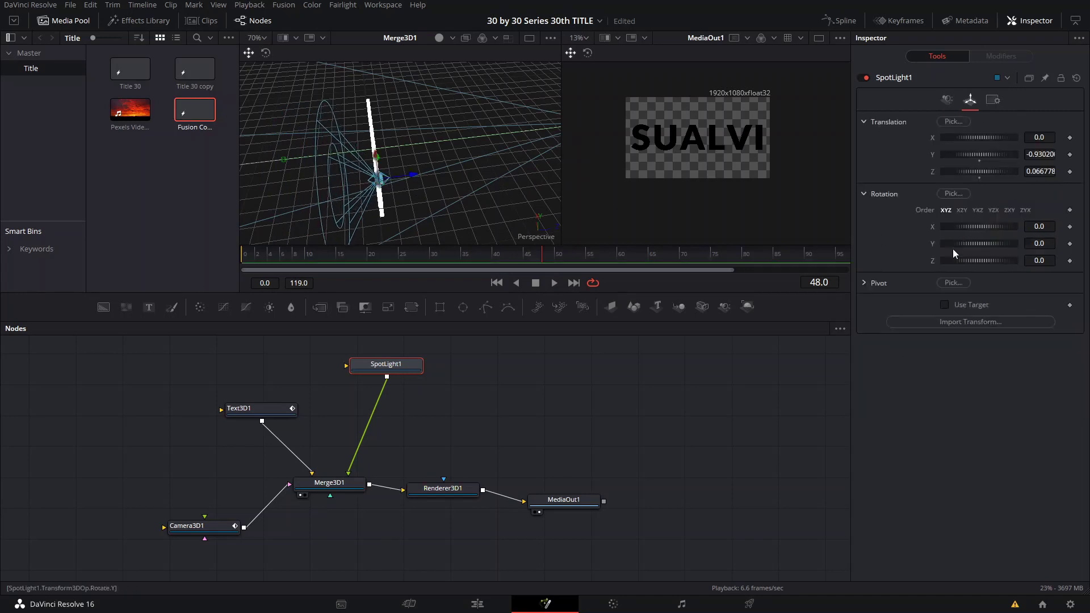
pyautogui.moveTo(956, 245); pyautogui.dragTo(990, 227)
pyautogui.hotkey('ctrl', 'z')
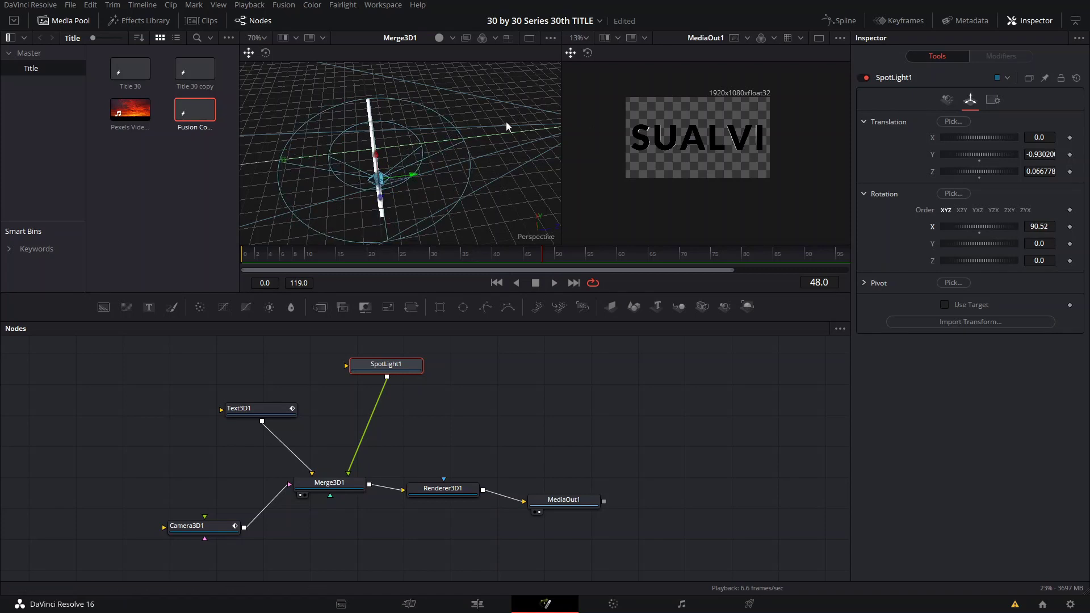
# - Near the start of the timeline, set the spotlight's colour to pure red and keyframe it
pyautogui.moveTo(506, 122); pyautogui.dragTo(364, 112)
pyautogui.moveTo(443, 170); pyautogui.dragTo(352, 228)
pyautogui.click(271, 261)
pyautogui.moveTo(271, 260)
pyautogui.mouseDown()
pyautogui.moveTo(433, 272)
pyautogui.moveTo(277, 279)
pyautogui.moveTo(271, 260)
pyautogui.mouseUp()
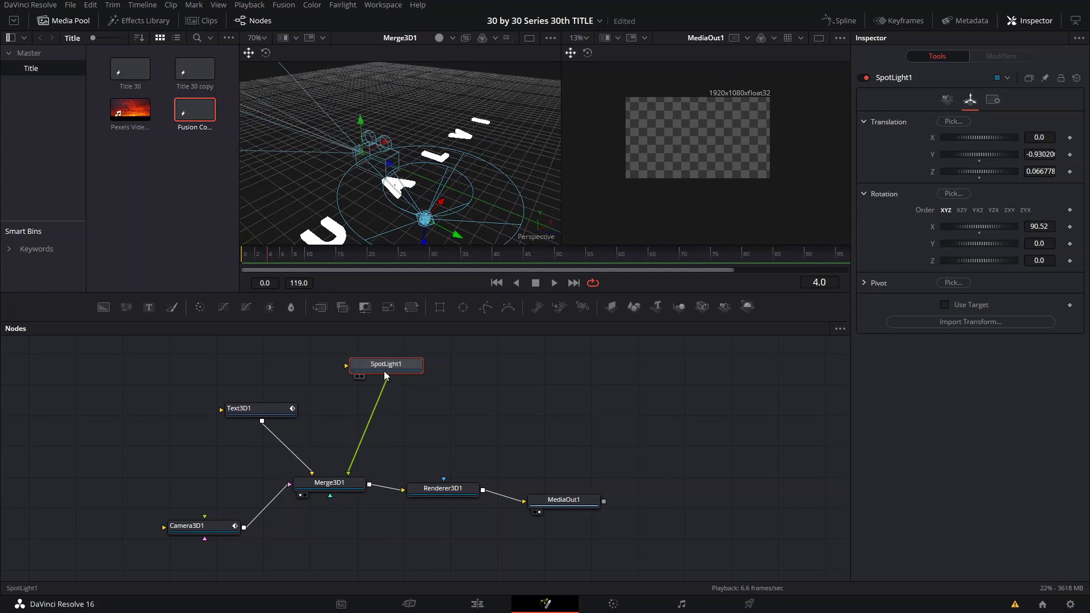
pyautogui.click(948, 100)
pyautogui.moveTo(1024, 174); pyautogui.dragTo(1050, 158)
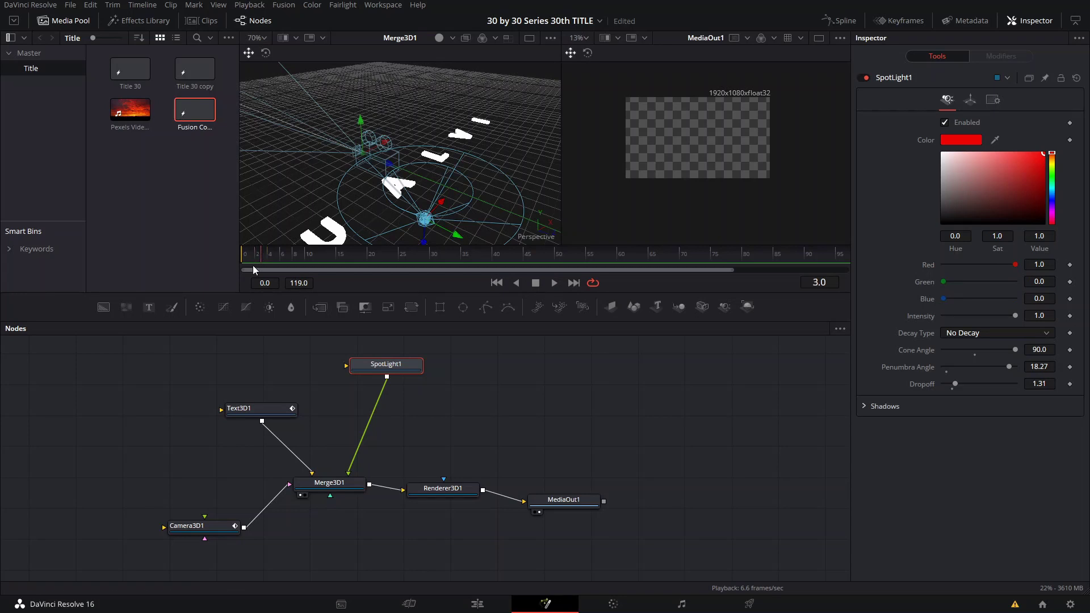
pyautogui.click(1070, 140)
# - On frame 40, change the spotlight's colour to magenta with hue 0.824 and preview the colour transition
pyautogui.moveTo(408, 251); pyautogui.dragTo(494, 263)
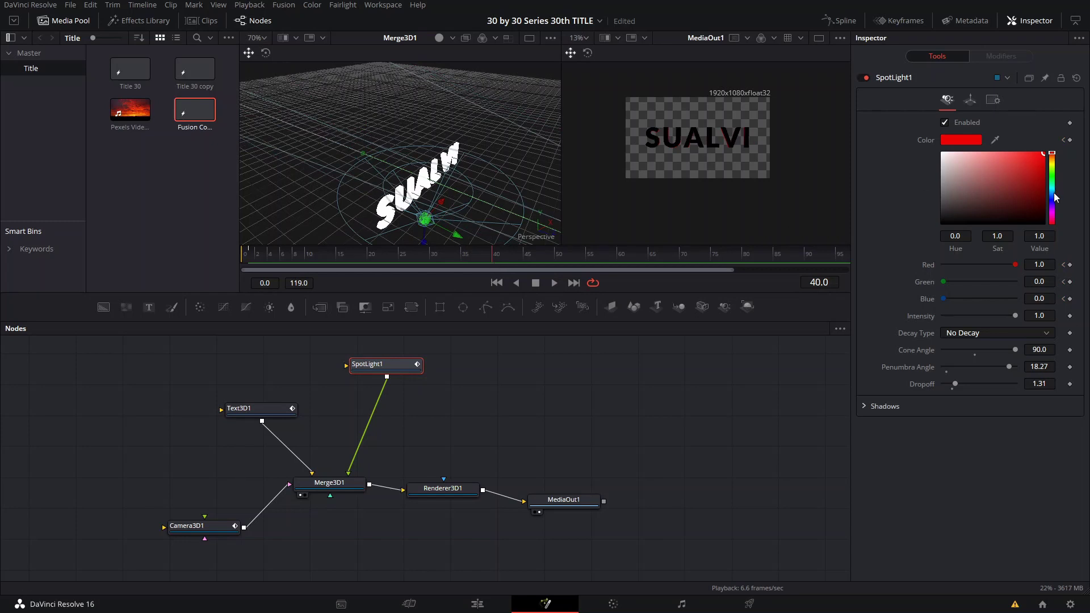
pyautogui.moveTo(1055, 194)
pyautogui.mouseDown()
pyautogui.moveTo(1059, 219)
pyautogui.moveTo(1058, 211)
pyautogui.mouseUp()
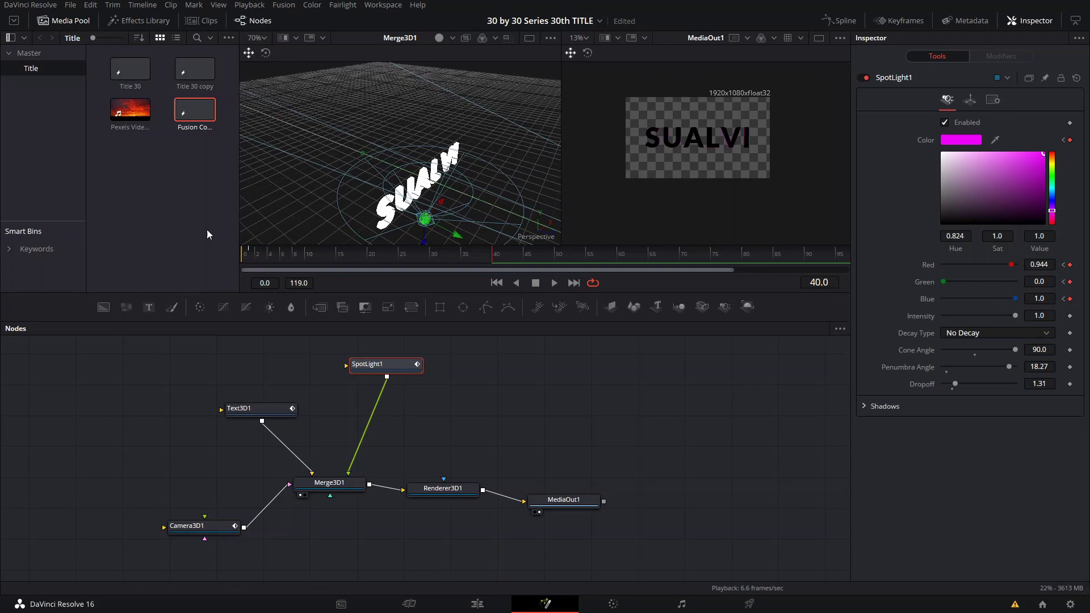
pyautogui.click(265, 259)
pyautogui.moveTo(271, 259); pyautogui.dragTo(390, 262)
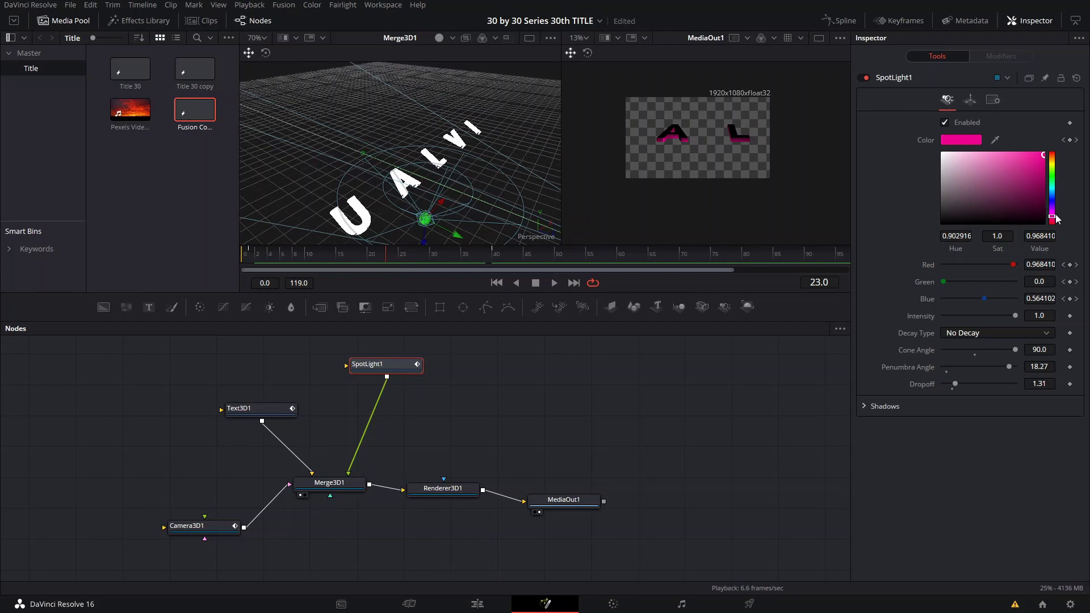
pyautogui.press('space')
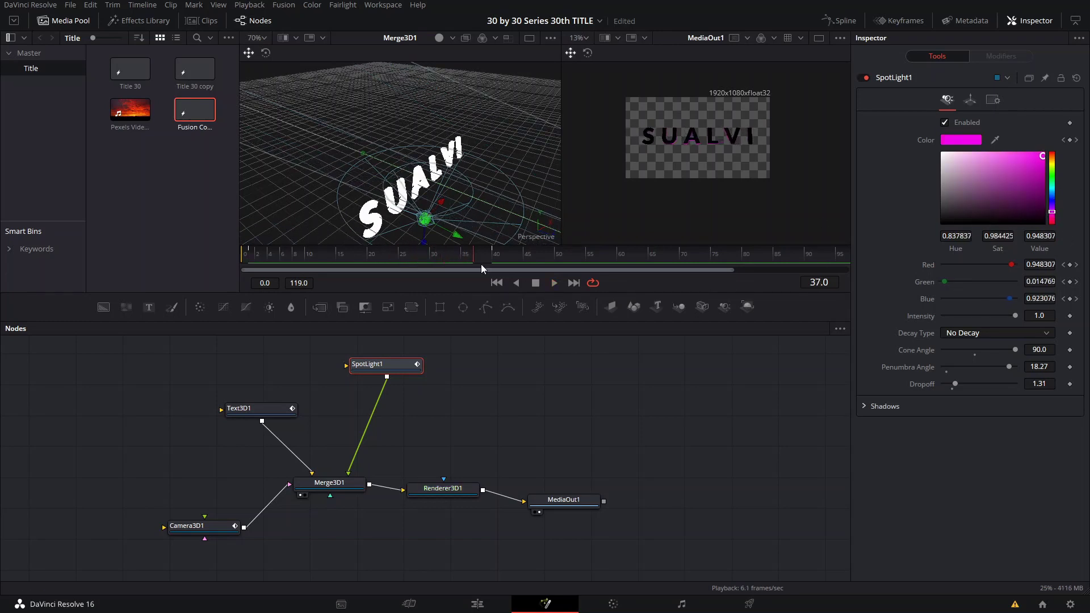
# - Change the spotlight colour's hue on a frame between the two colour keyframes and review the lit title from other angles
pyautogui.moveTo(493, 265); pyautogui.dragTo(363, 261)
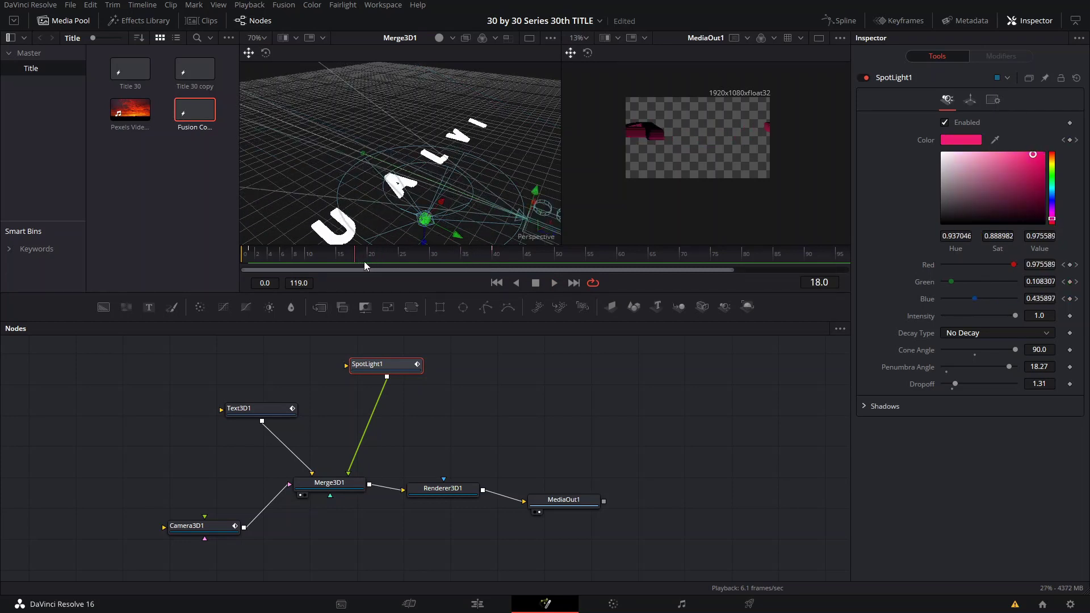
pyautogui.click(1052, 187)
pyautogui.moveTo(285, 261); pyautogui.dragTo(524, 284)
pyautogui.moveTo(447, 185); pyautogui.dragTo(539, 141)
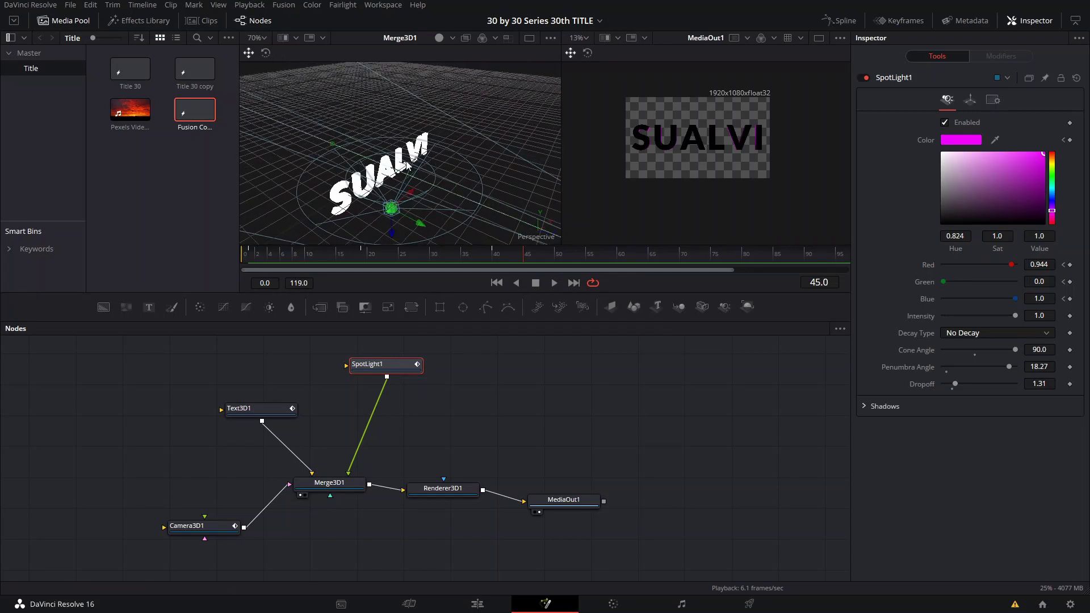
pyautogui.moveTo(407, 161); pyautogui.dragTo(445, 195)
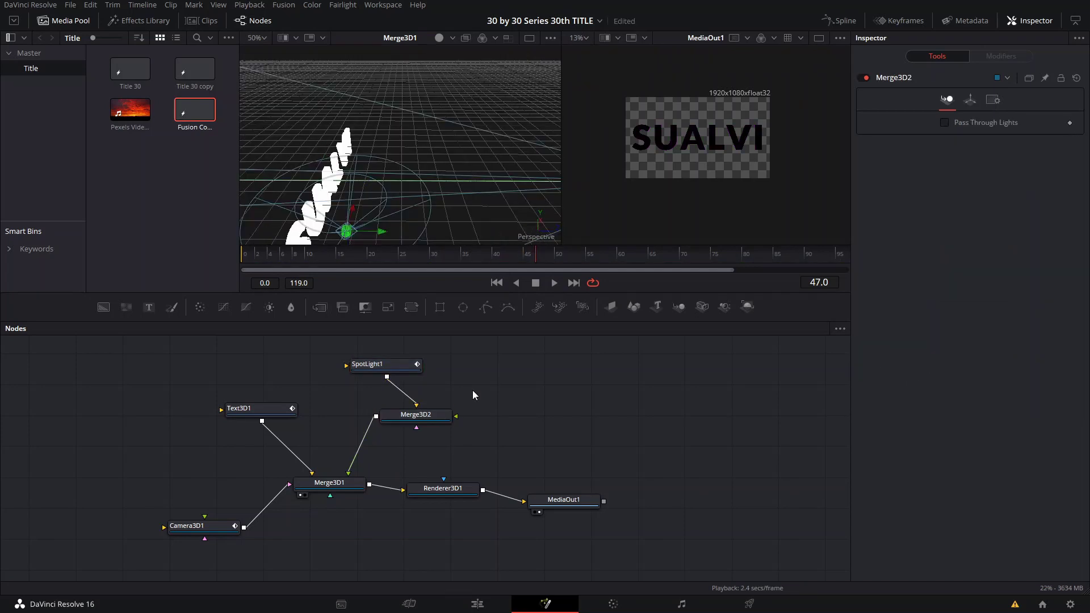
# - Add a second Spot Light node, connect it to Merge3D2 and move the light out in front of the title
pyautogui.hotkey('shift', 'space')
pyautogui.write('SPO')
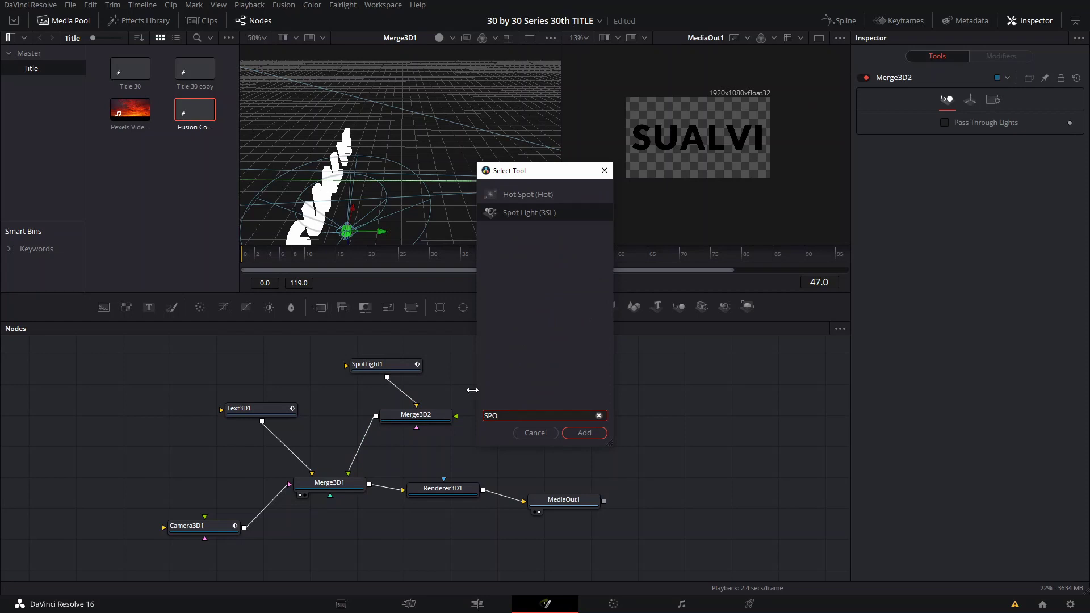
pyautogui.press('Return')
pyautogui.moveTo(489, 391); pyautogui.dragTo(421, 424)
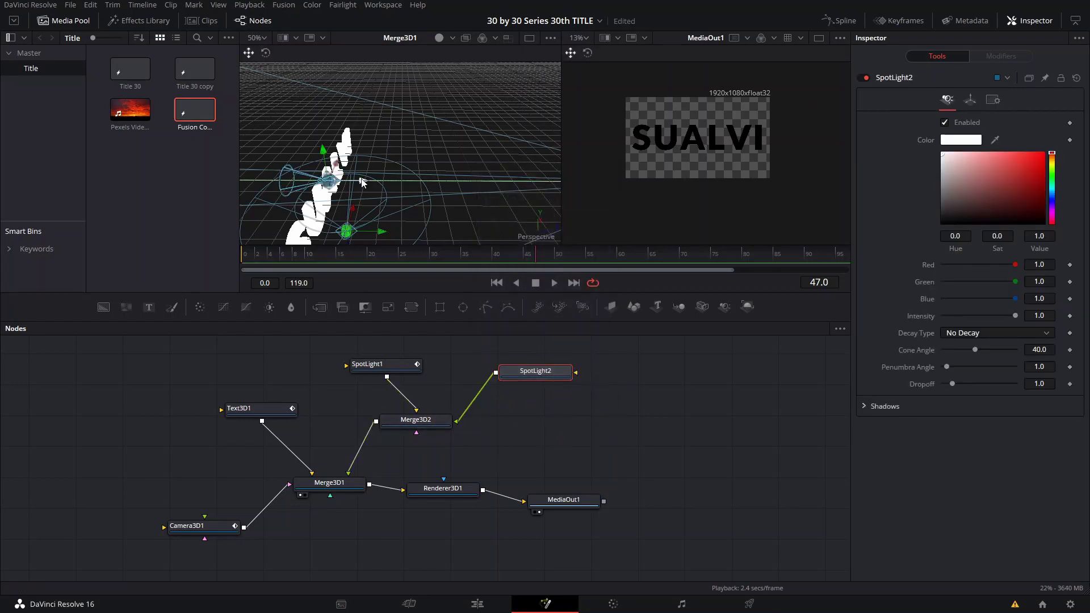
pyautogui.moveTo(362, 182); pyautogui.dragTo(455, 188)
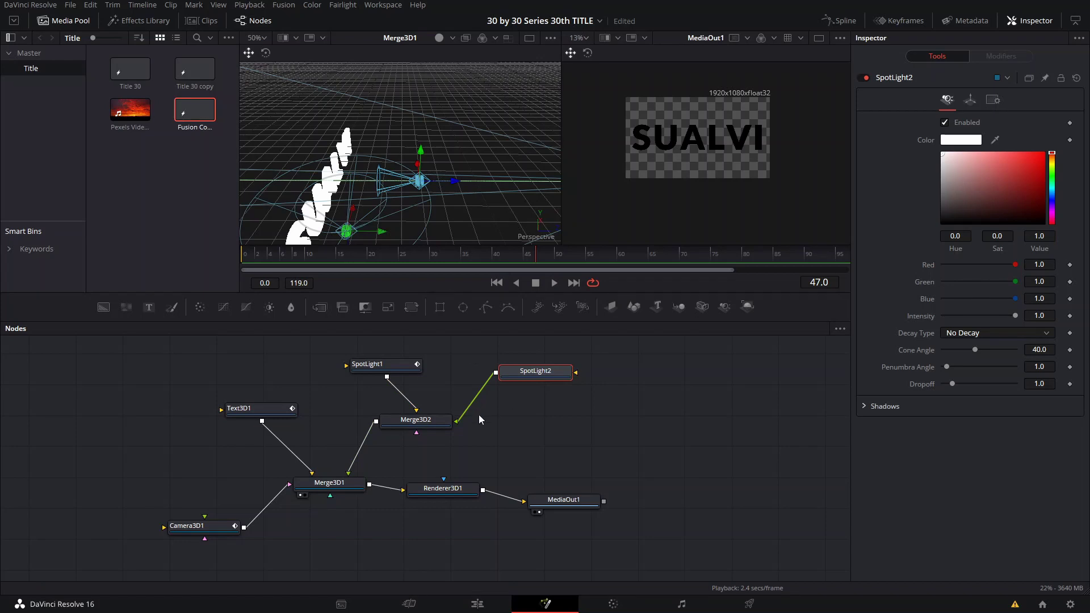
pyautogui.moveTo(454, 181); pyautogui.dragTo(419, 180)
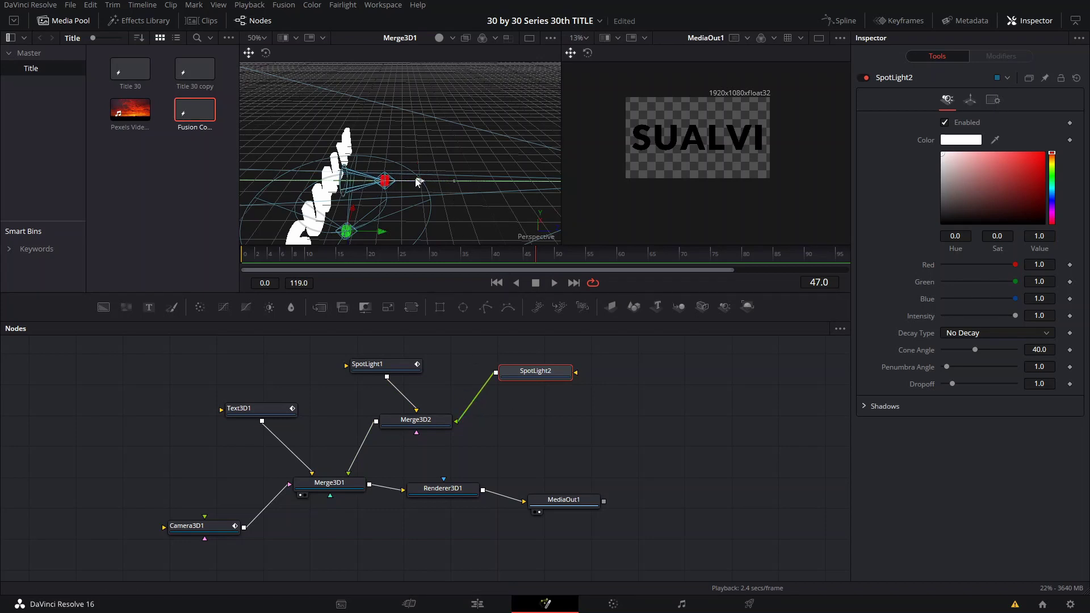
# - Reconnect the second spotlight directly to Merge3D1, delete the Merge3D2 node and tidy the node layout
pyautogui.moveTo(456, 421); pyautogui.dragTo(332, 494)
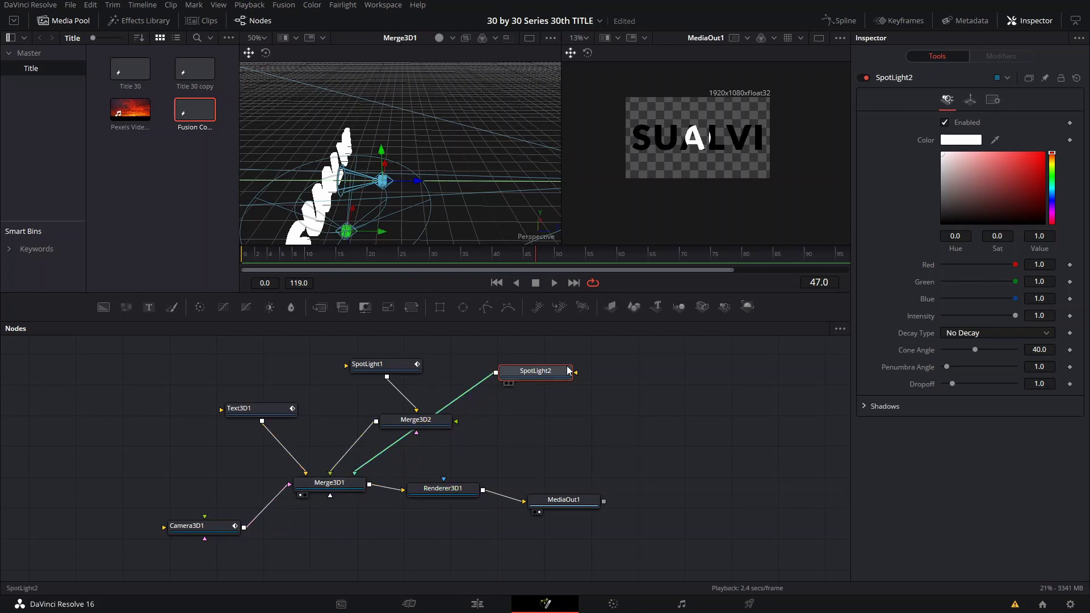
pyautogui.moveTo(535, 375); pyautogui.dragTo(362, 554)
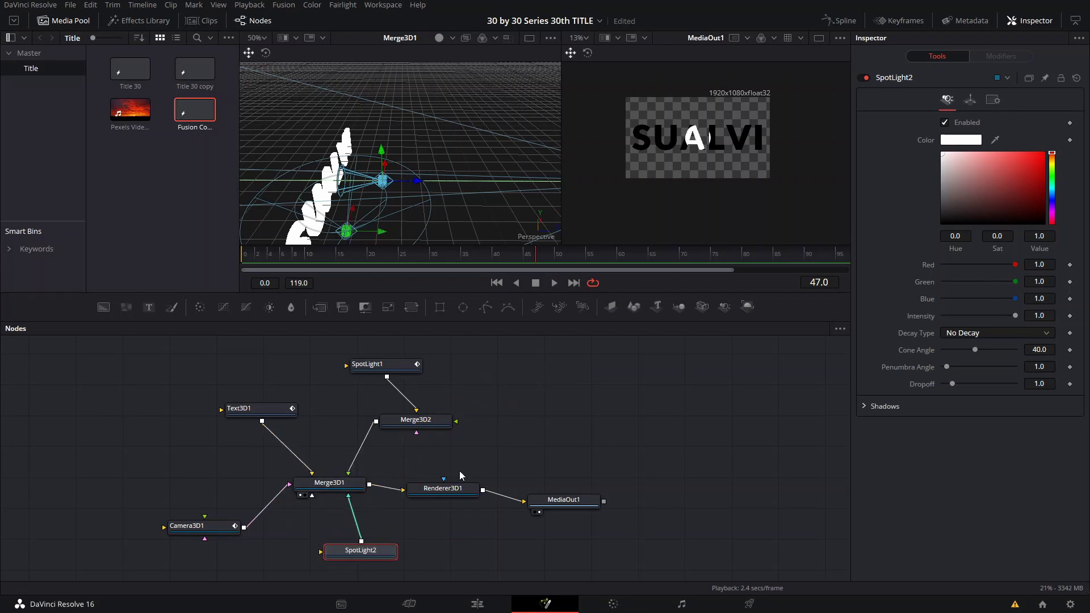
pyautogui.moveTo(480, 444)
pyautogui.mouseDown()
pyautogui.moveTo(503, 407)
pyautogui.moveTo(475, 433)
pyautogui.mouseUp()
pyautogui.scroll(-2, 414, 448)
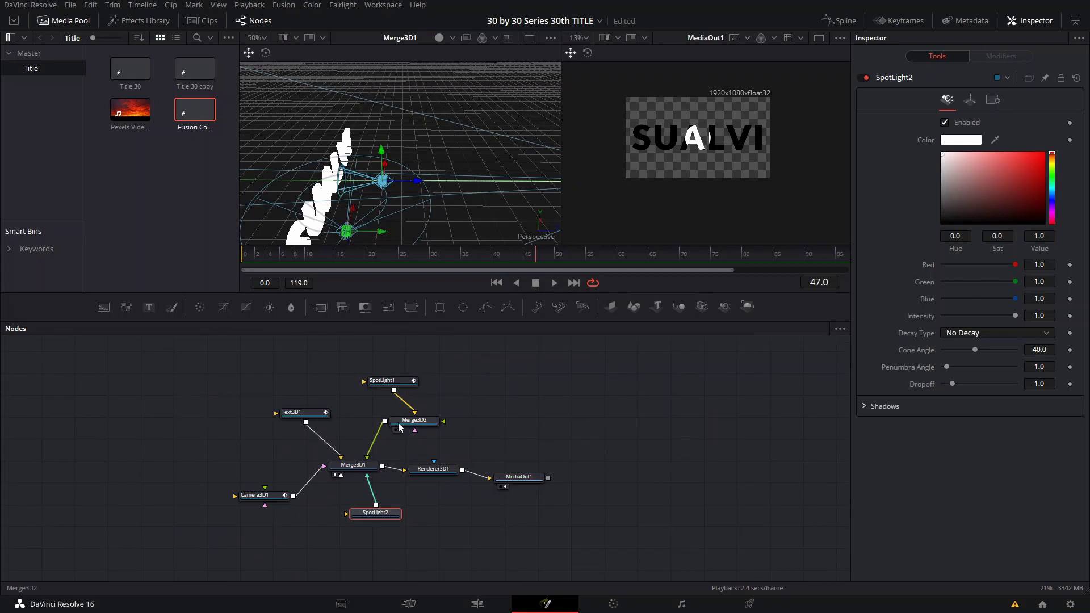
pyautogui.scroll(2, 404, 442)
pyautogui.click(416, 414)
pyautogui.press('Delete')
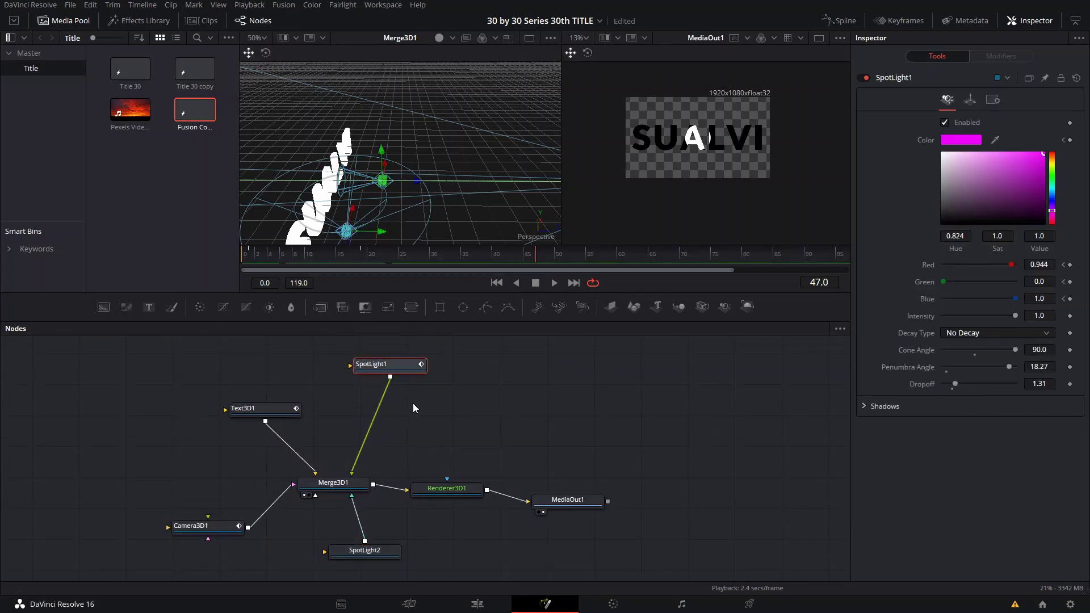
pyautogui.moveTo(390, 373); pyautogui.dragTo(382, 402)
pyautogui.moveTo(482, 391); pyautogui.dragTo(508, 345)
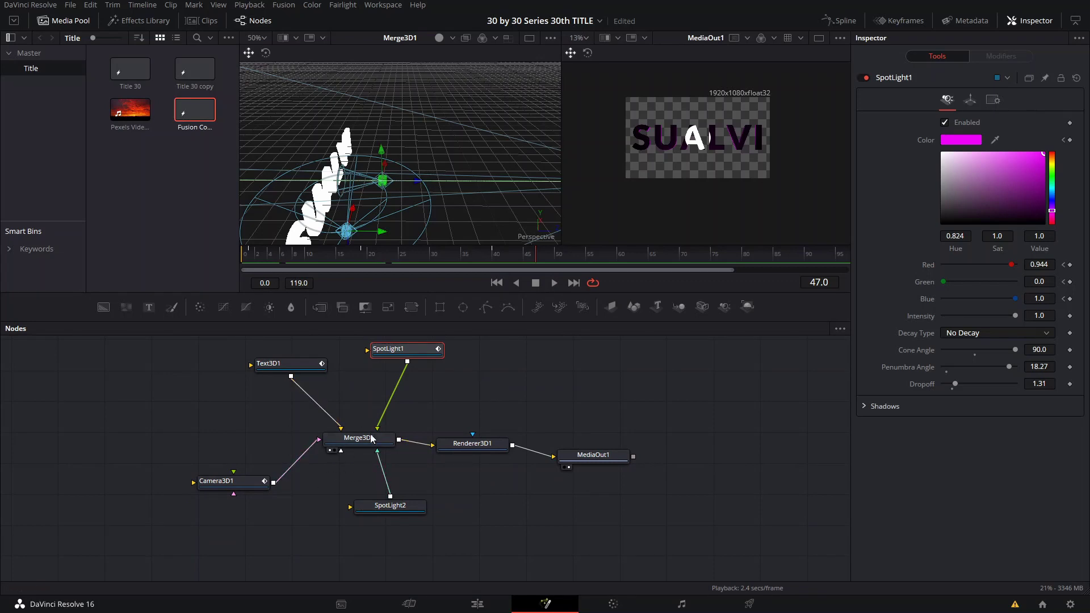
# - Widen the second spotlight to cone angle 89.29, penumbra angle 17.48 and dropoff 1.38, and pull it forward to Z about 1.45
pyautogui.click(396, 509)
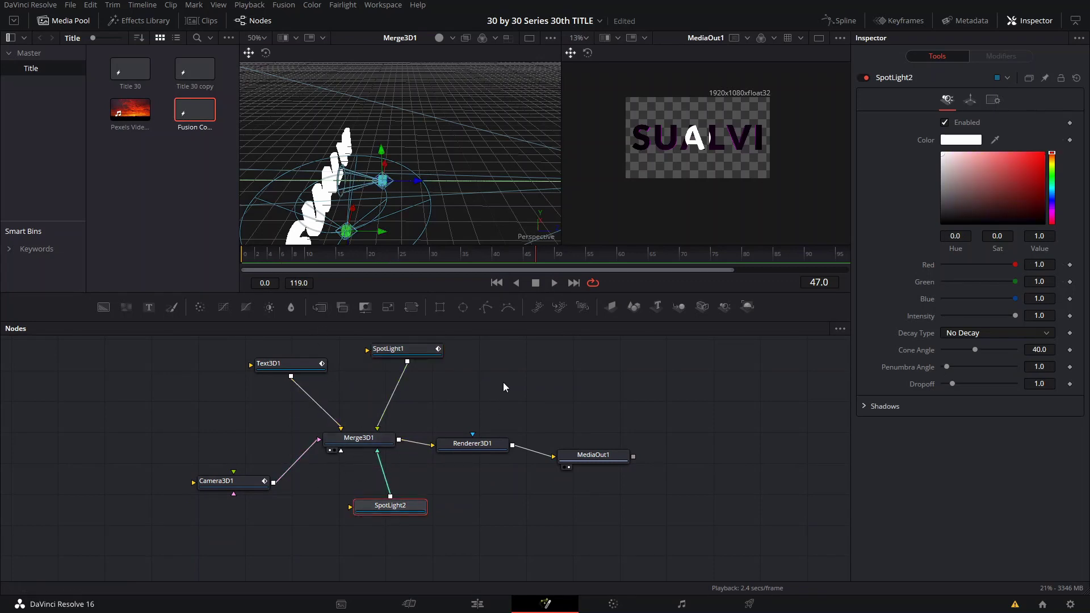
pyautogui.moveTo(975, 349); pyautogui.dragTo(1015, 349)
pyautogui.moveTo(953, 384); pyautogui.dragTo(956, 388)
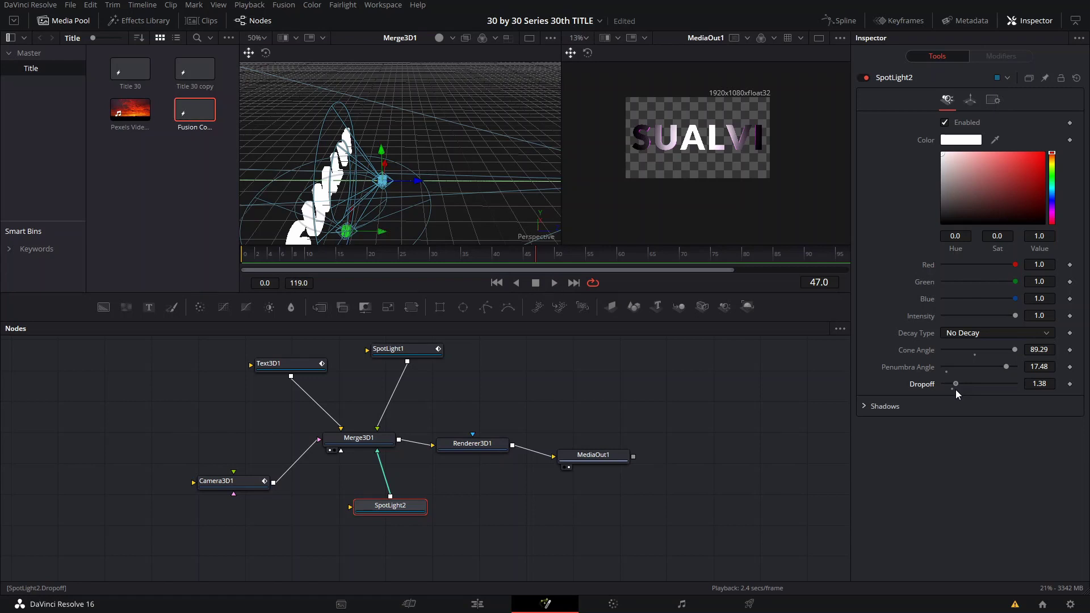
pyautogui.moveTo(417, 190); pyautogui.dragTo(471, 190)
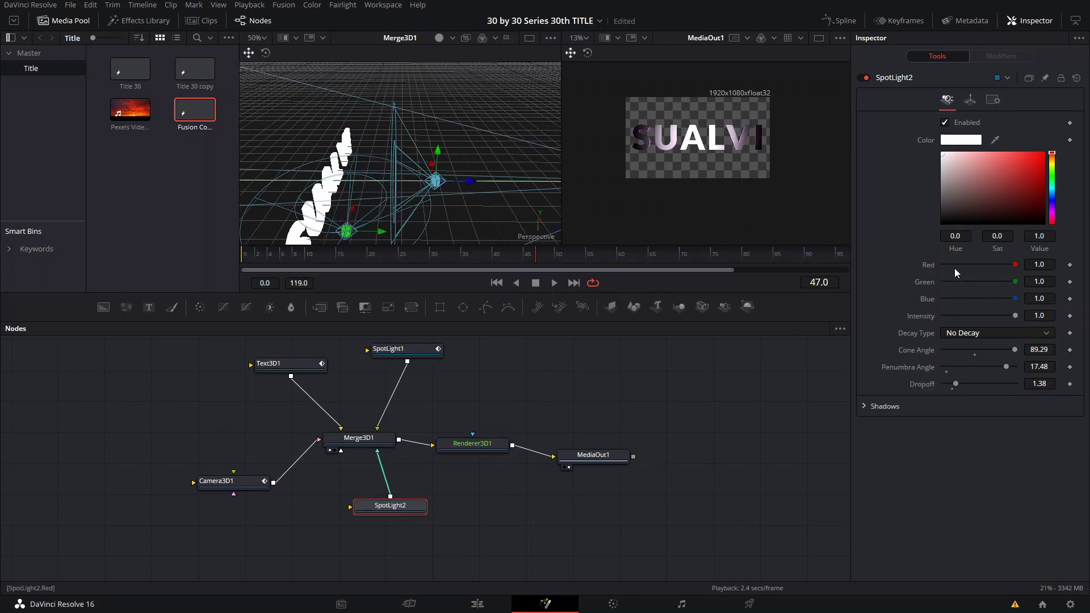
# - On frame 15, move the second spotlight above the title to Y about 3.16 and Z about 0.16, and aim it with Use Target
pyautogui.click(970, 100)
pyautogui.moveTo(375, 254); pyautogui.dragTo(340, 254)
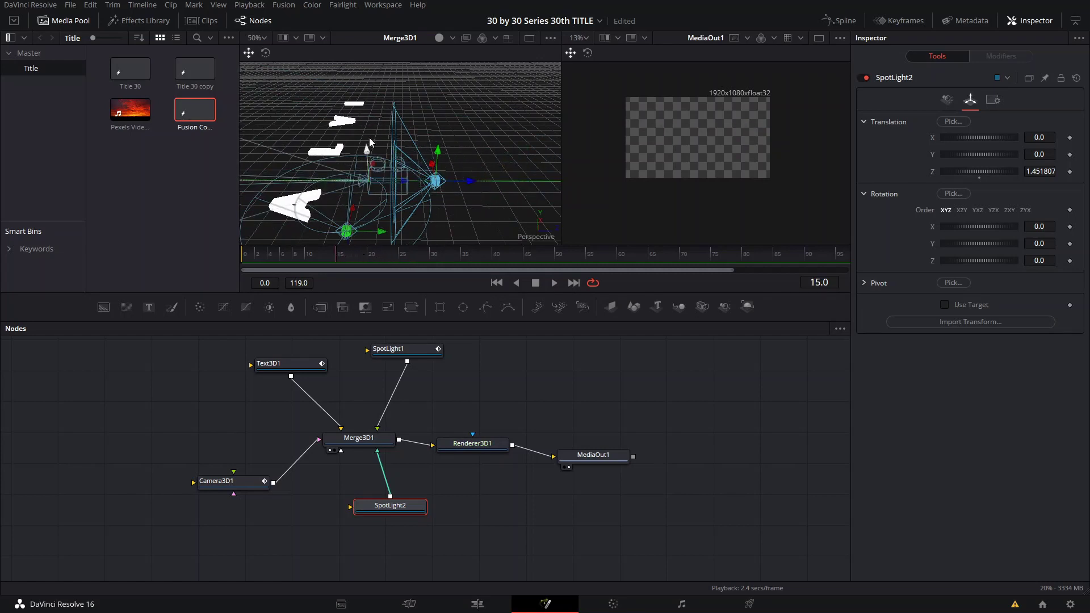
pyautogui.scroll(-2, 396, 169)
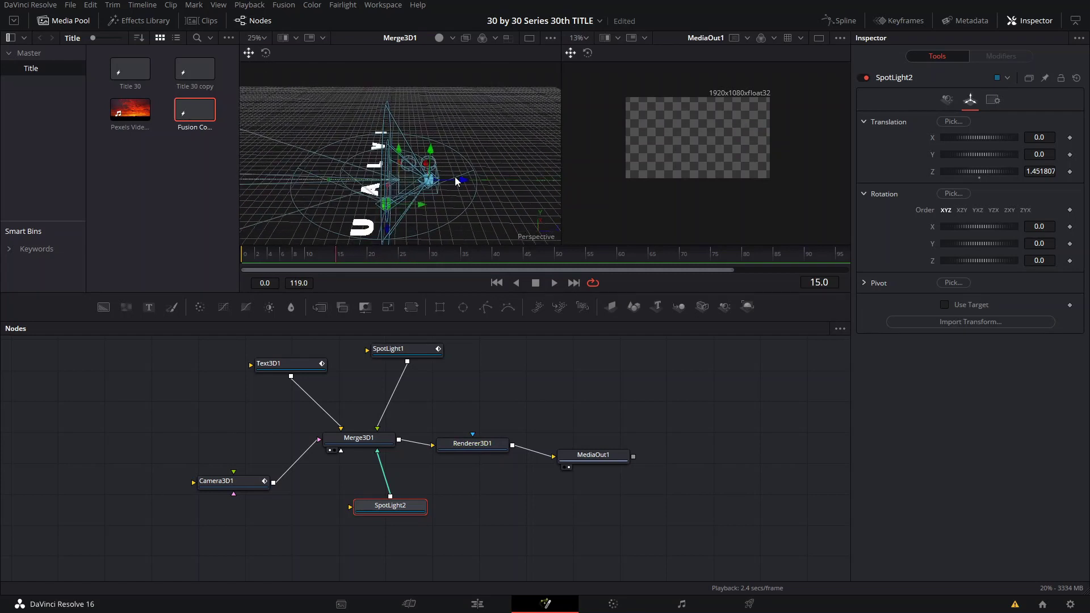
pyautogui.moveTo(431, 166); pyautogui.dragTo(332, 91)
pyautogui.click(953, 302)
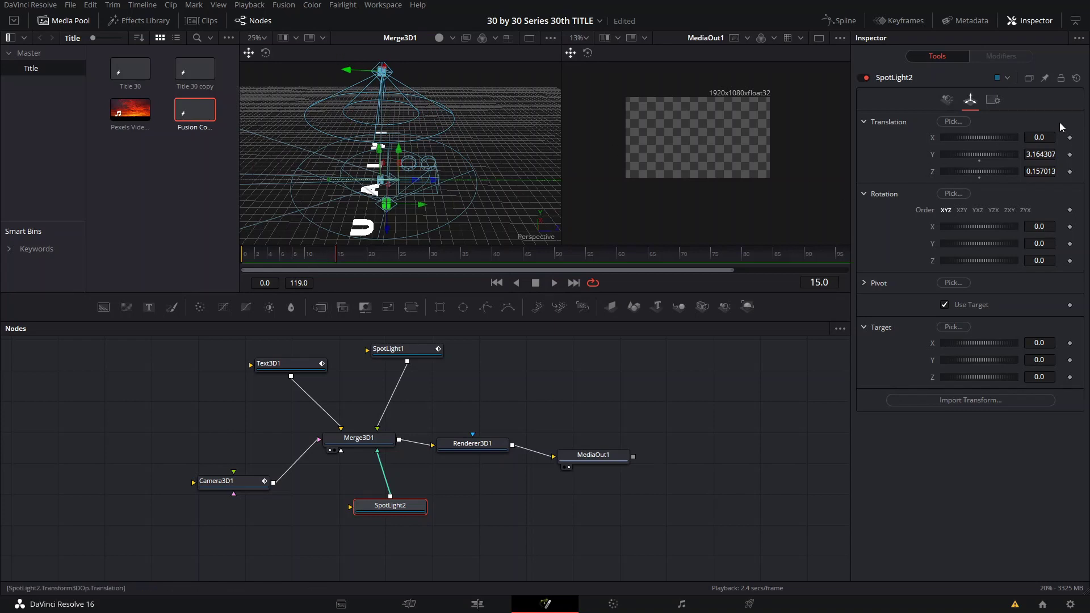
# - Keyframe the second spotlight's X, Y and Z translation and rotation on frame 15
pyautogui.click(1070, 227)
pyautogui.click(1070, 243)
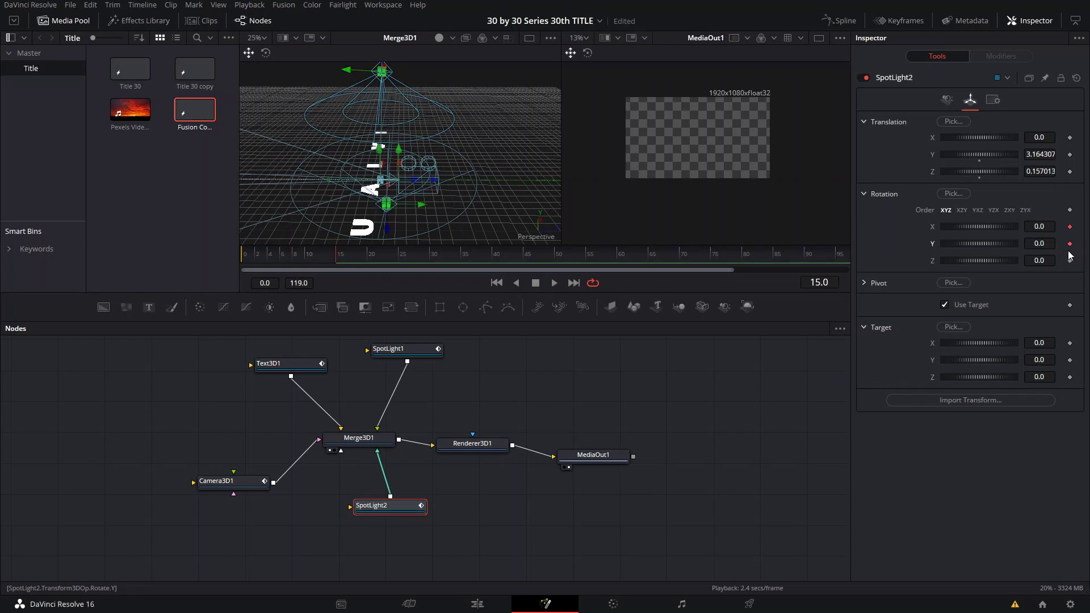
pyautogui.click(1070, 137)
pyautogui.click(1070, 154)
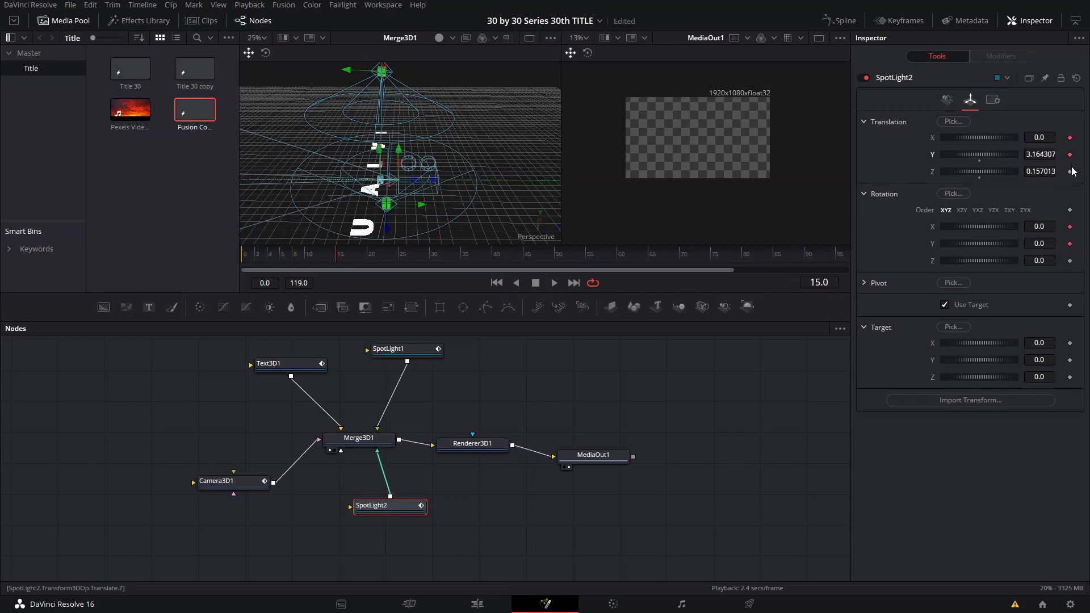
pyautogui.click(1070, 172)
pyautogui.click(1070, 260)
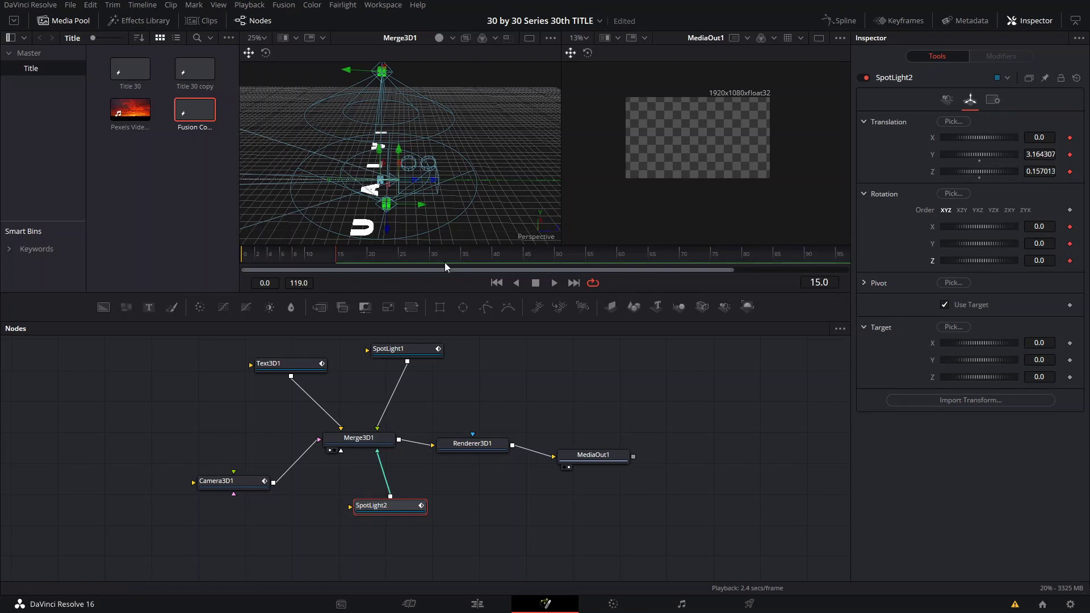
# - On frame 38, move the second spotlight in front of the title to X -1.08, Y 0.87 and Z 3.11, and scrub the movement
pyautogui.moveTo(444, 262); pyautogui.dragTo(481, 261)
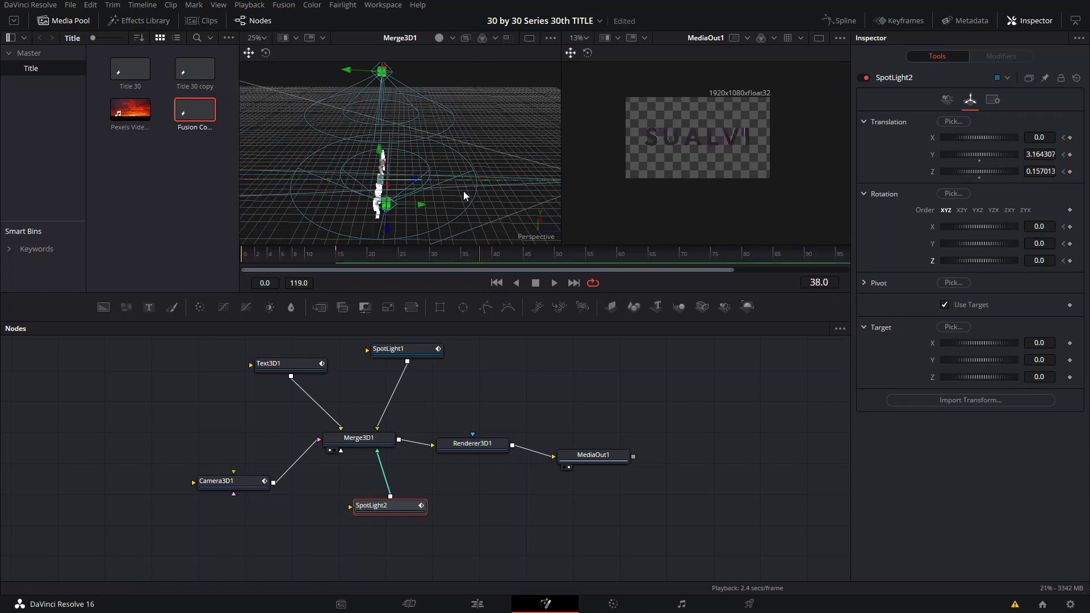
pyautogui.moveTo(361, 69); pyautogui.dragTo(509, 185)
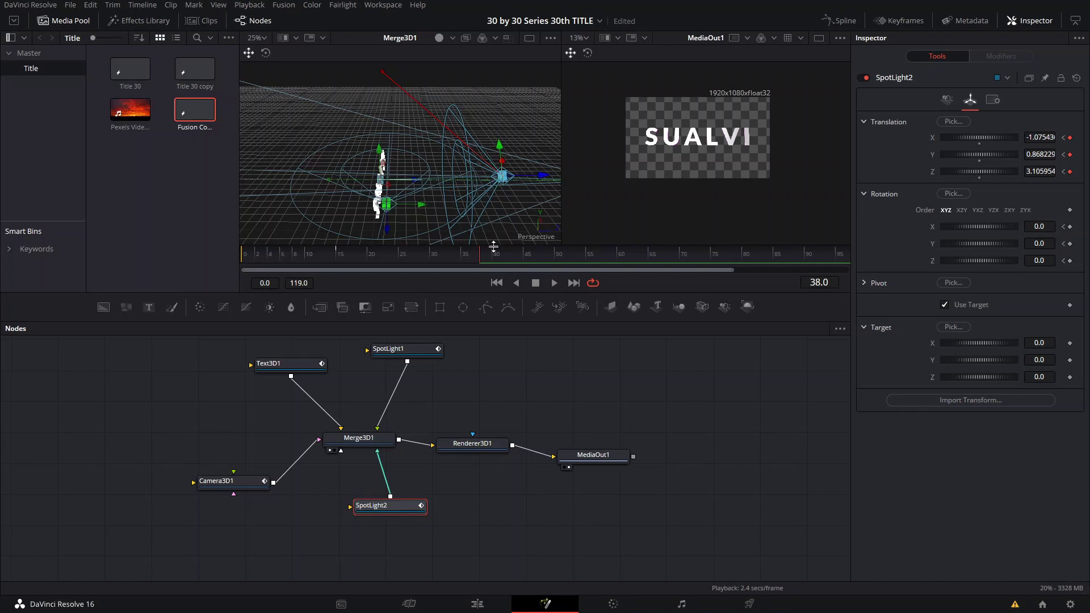
pyautogui.moveTo(494, 246); pyautogui.dragTo(466, 300)
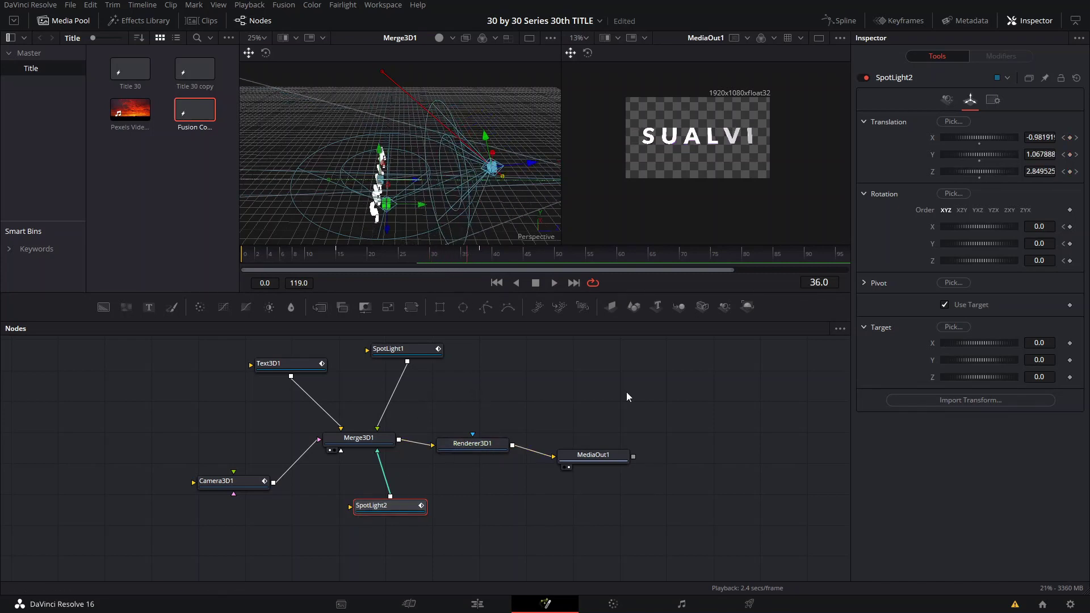
# - Reduce the second spotlight's intensity to 0.567 and play the animation
pyautogui.click(947, 101)
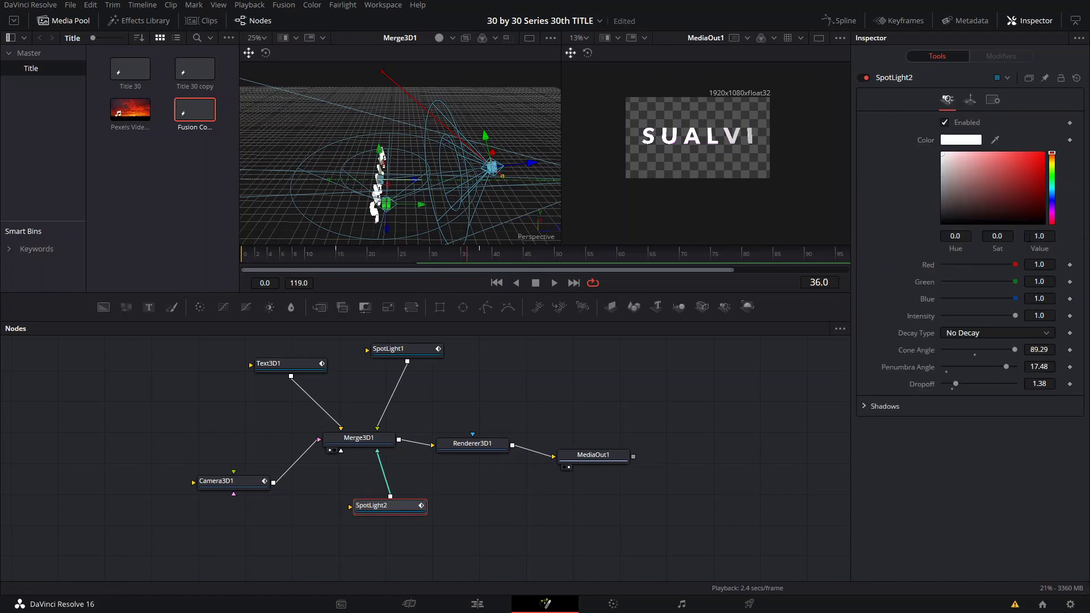
pyautogui.moveTo(1016, 316); pyautogui.dragTo(1001, 319)
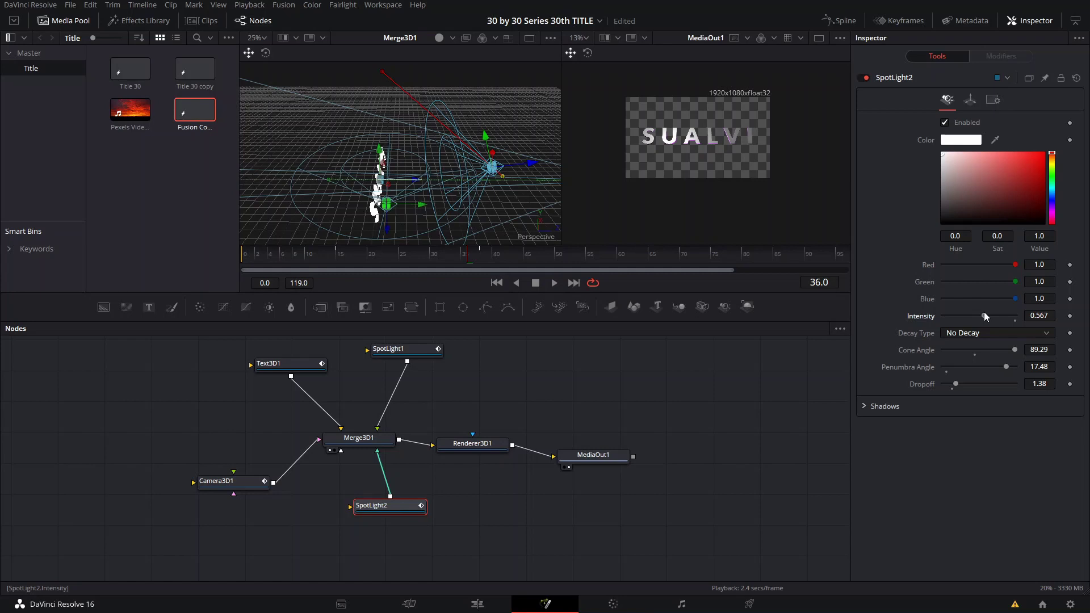
pyautogui.press('space')
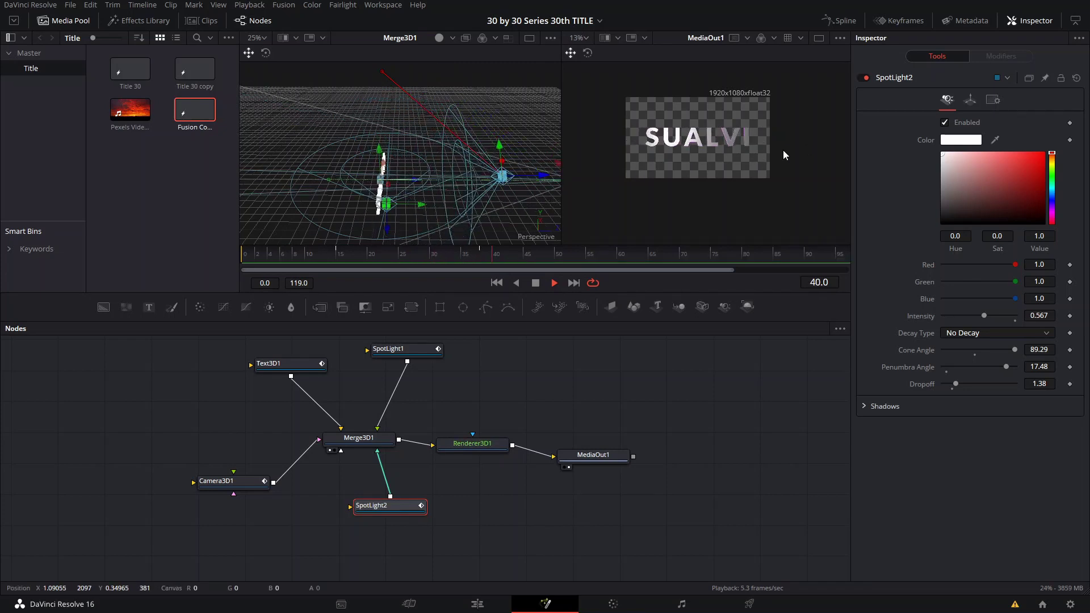
pyautogui.press('space')
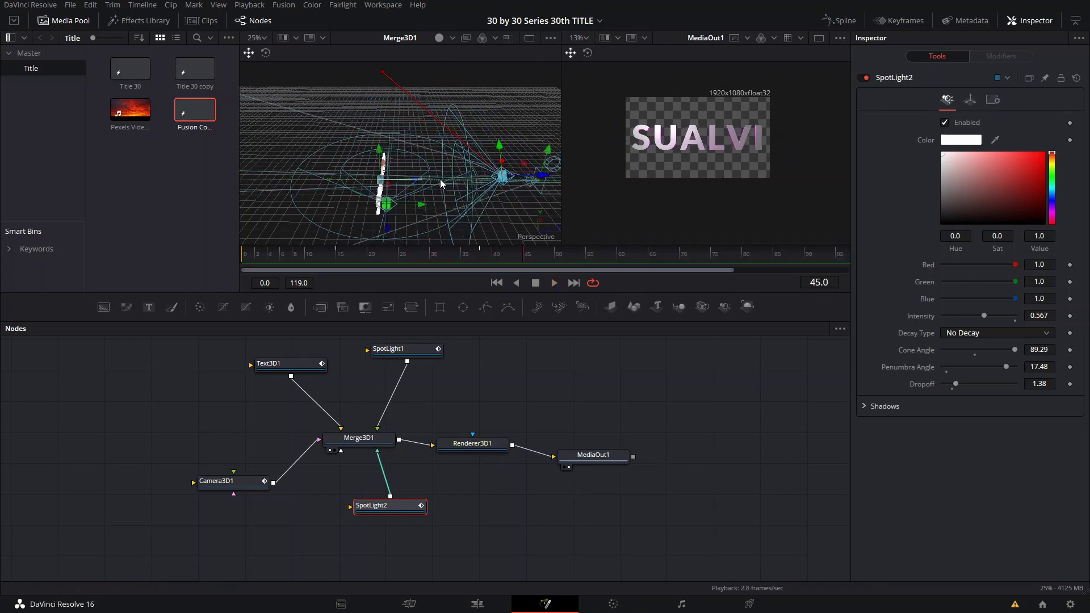
# - Set the title text's extrusion bevel width to 0.0197
pyautogui.moveTo(441, 180); pyautogui.dragTo(278, 213)
pyautogui.scroll(2, 643, 172)
pyautogui.scroll(-2, 653, 169)
pyautogui.scroll(2, 694, 151)
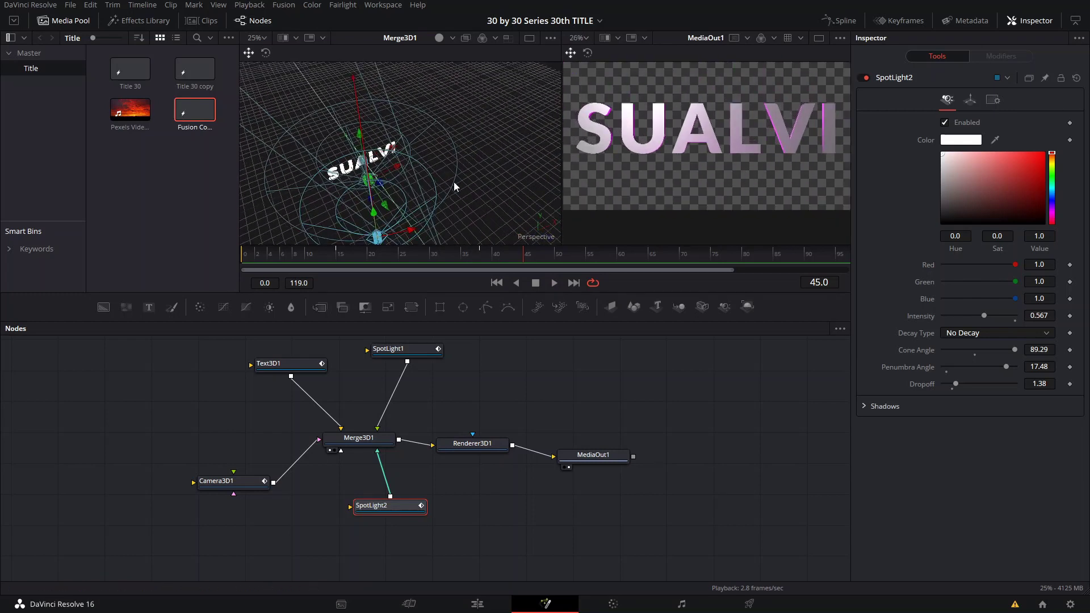
pyautogui.click(372, 181)
pyautogui.moveTo(458, 184); pyautogui.dragTo(525, 142)
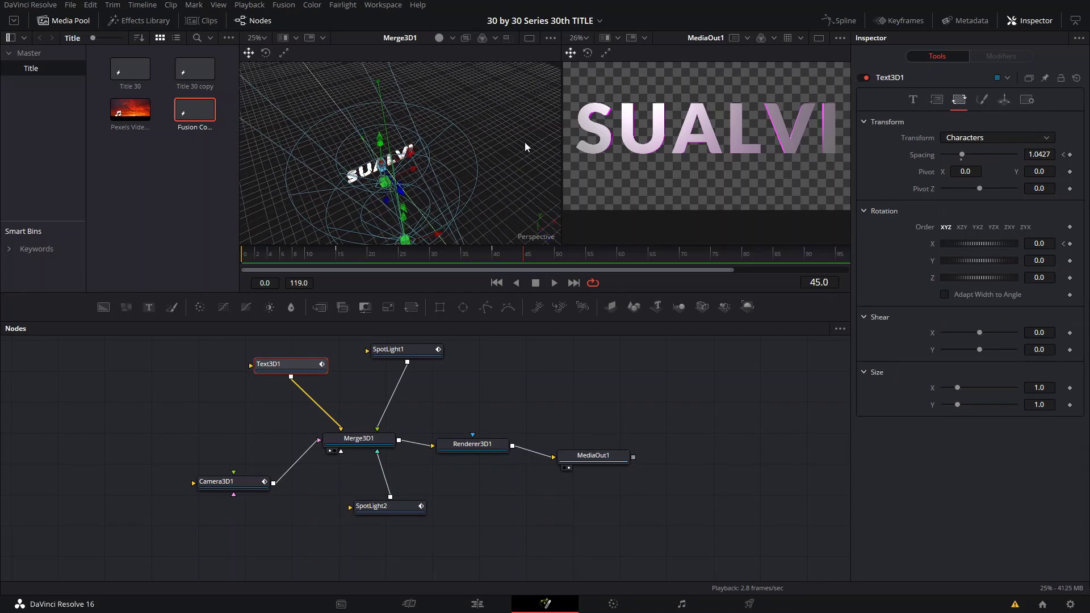
pyautogui.click(914, 99)
pyautogui.scroll(-4, 922, 444)
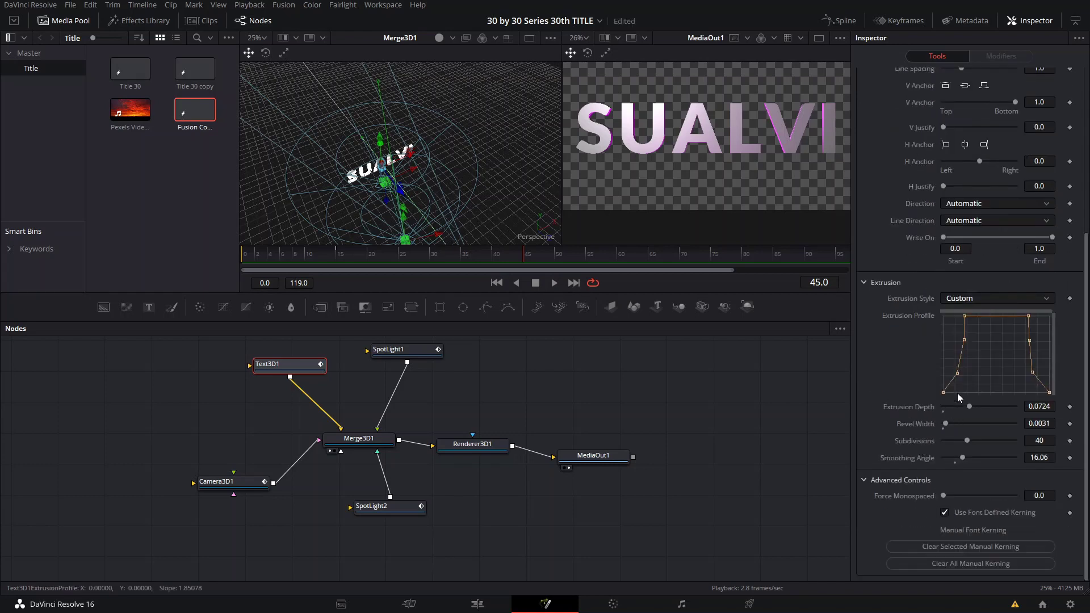
pyautogui.moveTo(954, 423)
pyautogui.mouseDown()
pyautogui.moveTo(969, 424)
pyautogui.moveTo(958, 434)
pyautogui.mouseUp()
pyautogui.scroll(3, 668, 122)
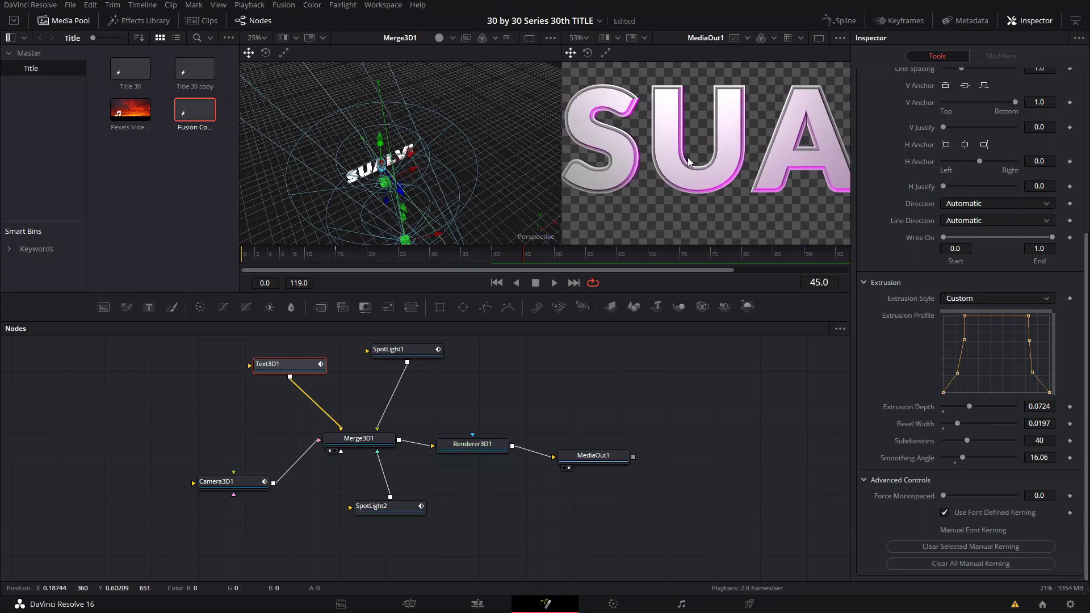
# - Examine the bevelled letters up close and play the animation from near the start
pyautogui.moveTo(710, 114); pyautogui.dragTo(693, 148)
pyautogui.scroll(-2, 693, 148)
pyautogui.scroll(5, 377, 202)
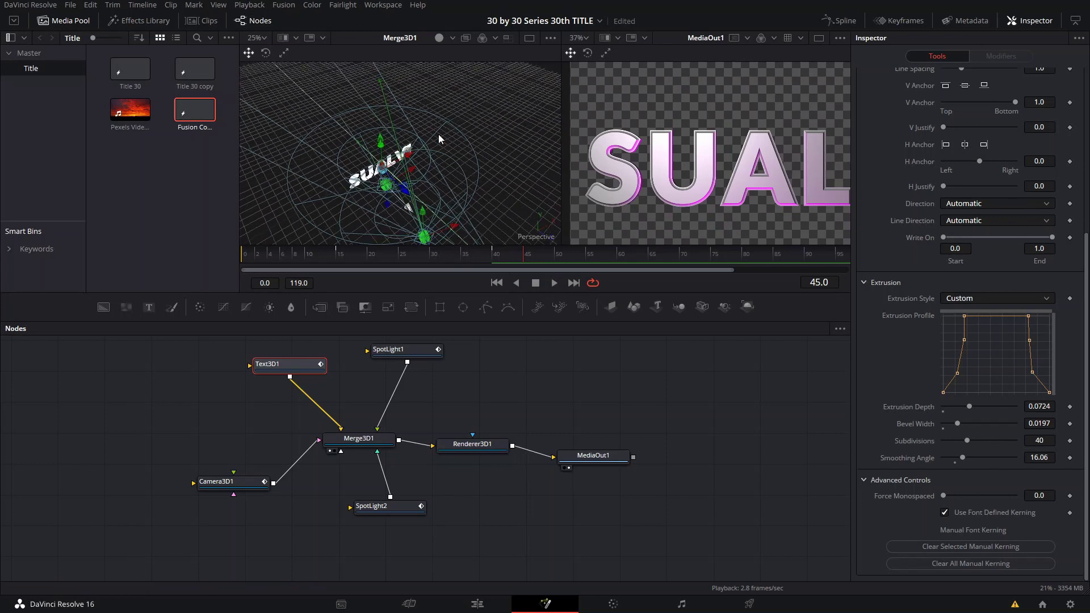
pyautogui.scroll(-1, 376, 199)
pyautogui.moveTo(772, 188); pyautogui.dragTo(735, 173)
pyautogui.scroll(-1, 736, 173)
pyautogui.scroll(-1, 736, 177)
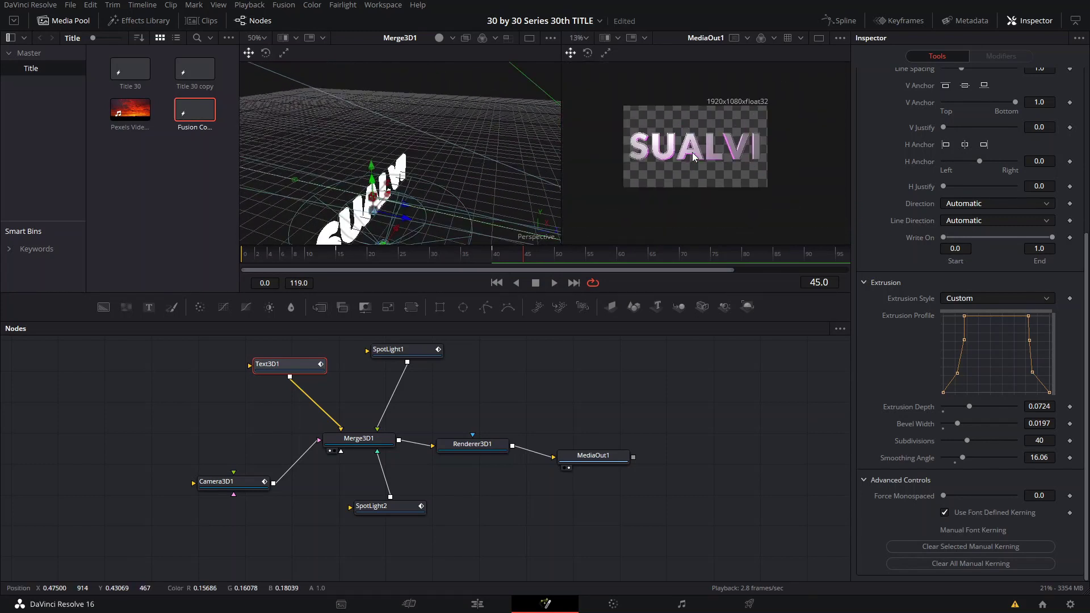
pyautogui.moveTo(380, 259); pyautogui.dragTo(287, 257)
pyautogui.press('space')
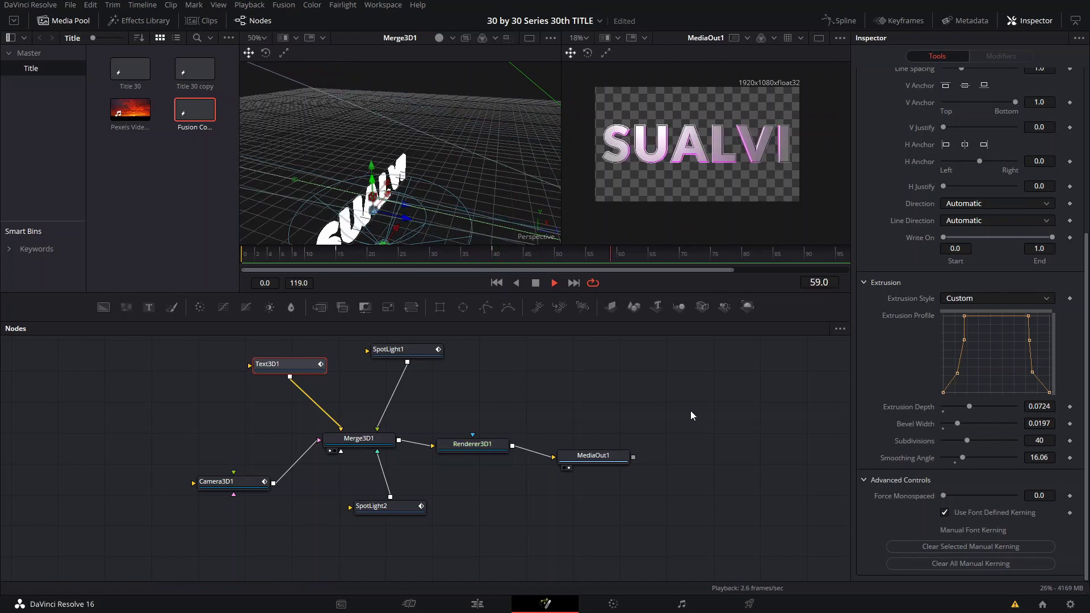
# - On frame 78, keyframe the camera's Z translation and pull the camera back to Z about 5.33
pyautogui.click(673, 255)
pyautogui.click(233, 482)
pyautogui.moveTo(657, 259); pyautogui.dragTo(663, 256)
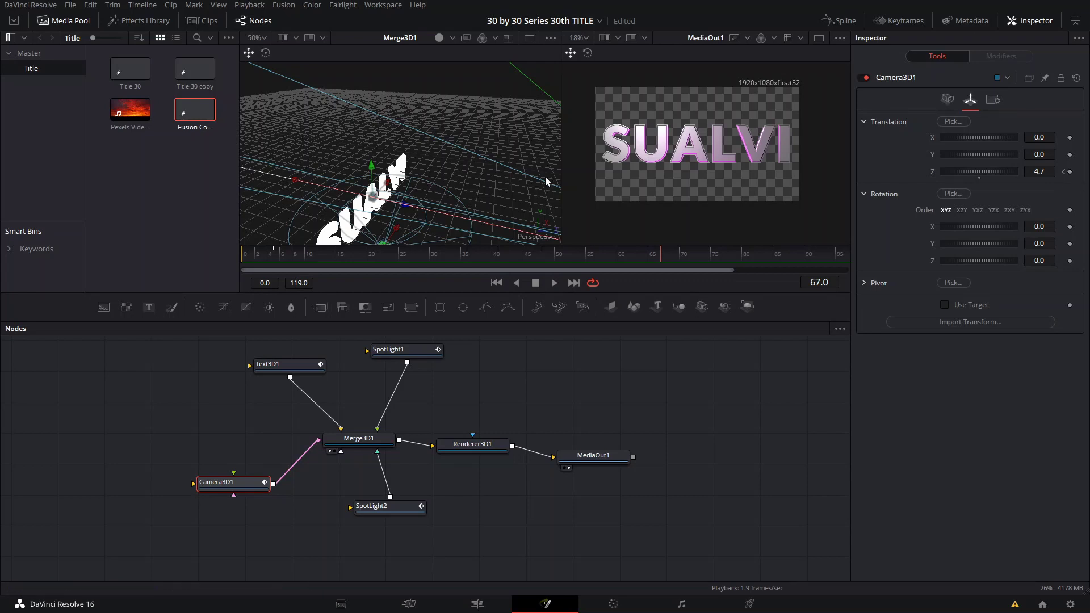
pyautogui.scroll(-3, 438, 186)
pyautogui.moveTo(452, 181); pyautogui.dragTo(427, 175)
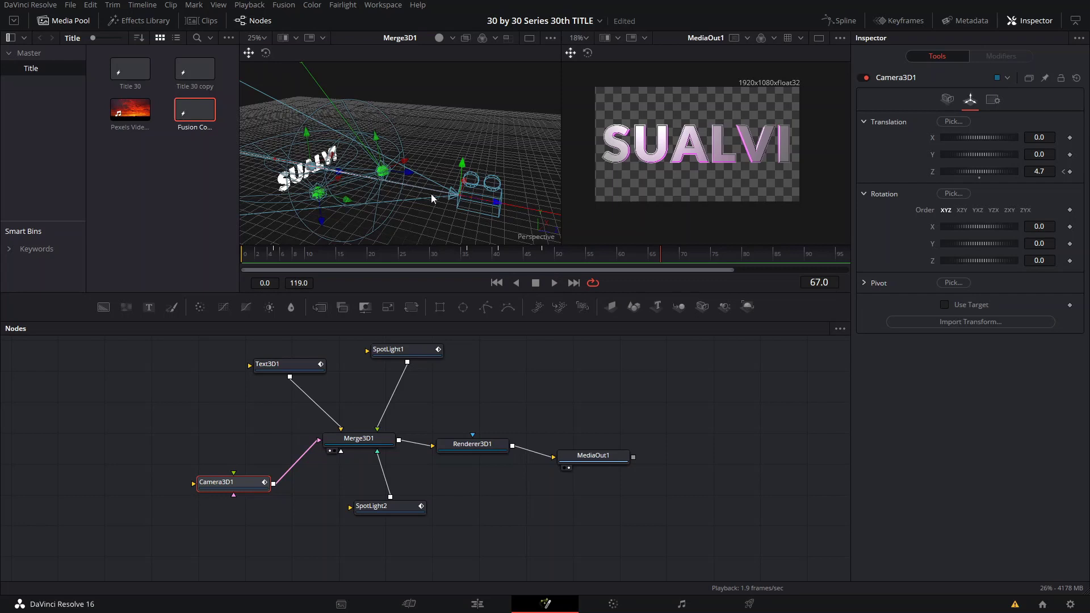
pyautogui.click(1070, 172)
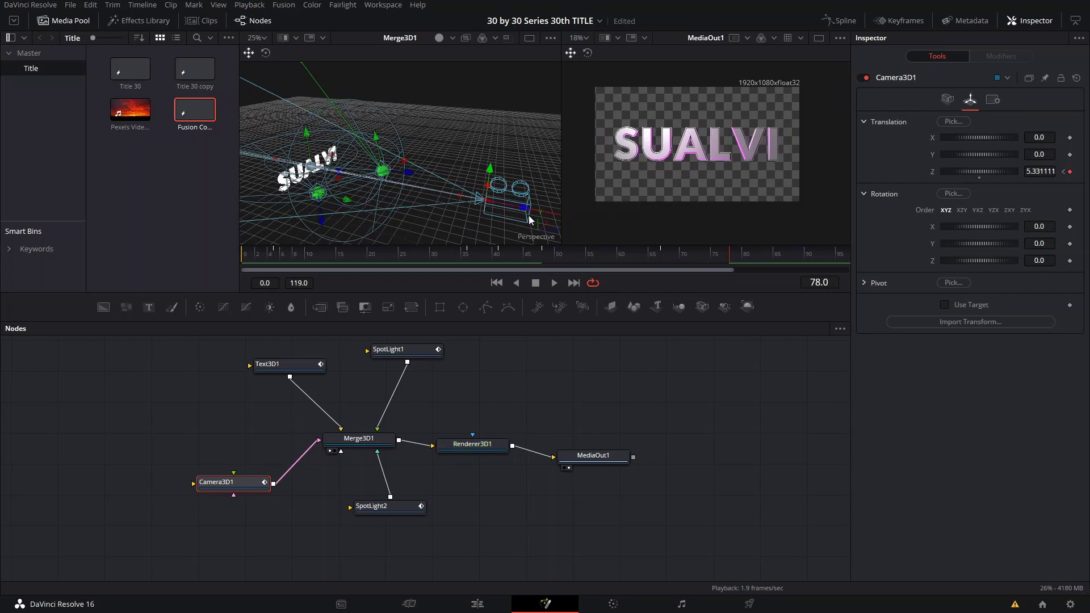
# - On frame 78, move the camera forward through the title to Z about -1.65 and play back the animation
pyautogui.moveTo(495, 208); pyautogui.dragTo(305, 184)
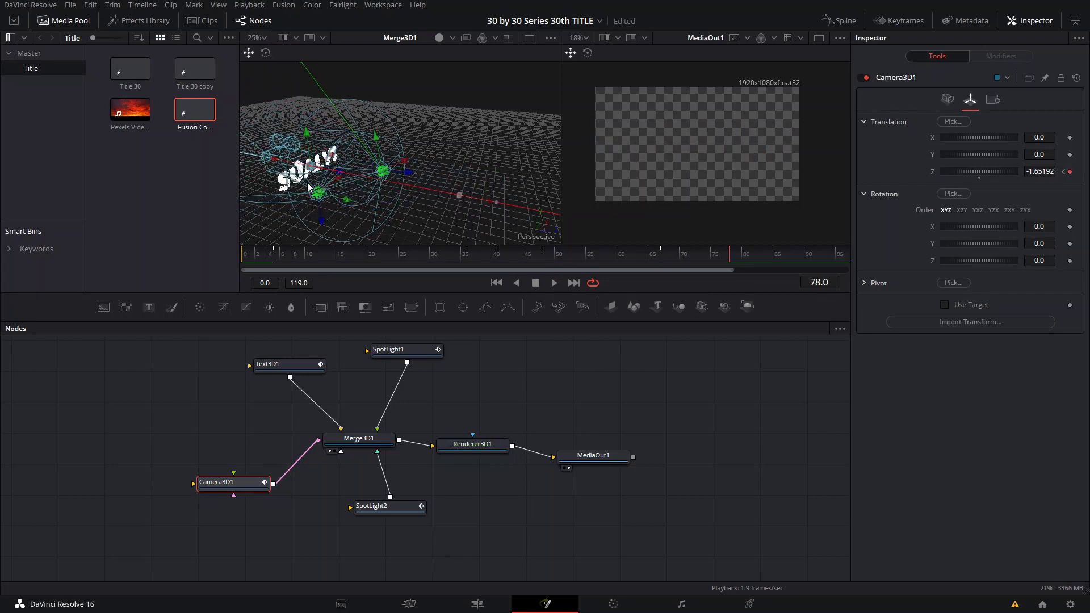
pyautogui.moveTo(323, 257); pyautogui.dragTo(682, 249)
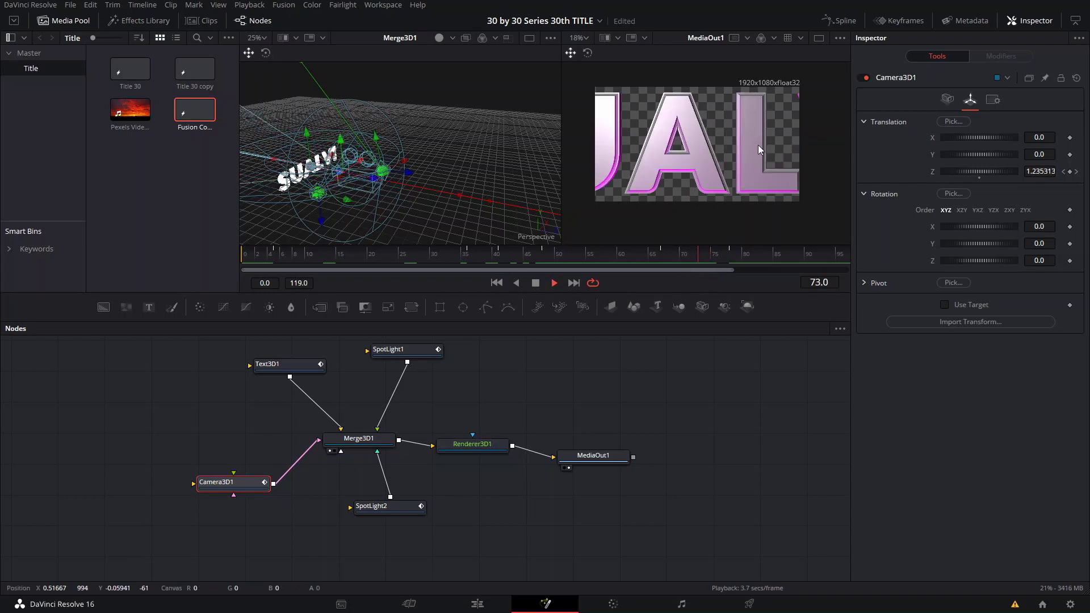
pyautogui.press('space')
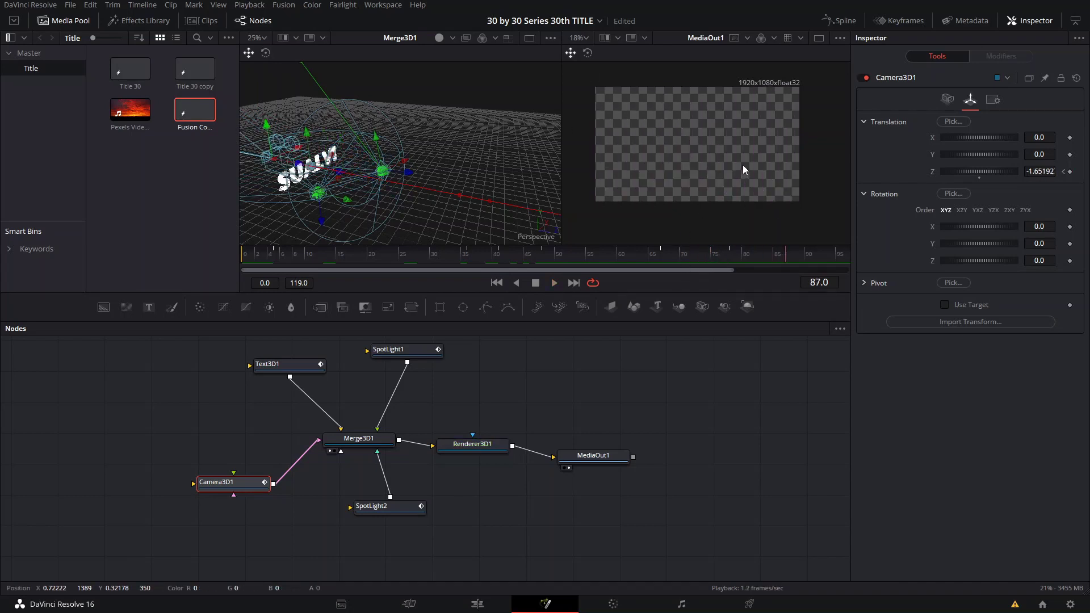
# - In the Spline editor, show the Text3D1 curves except Extrusion Profile, flatten all keyframes together to ease the motion, and close the editor
pyautogui.click(845, 22)
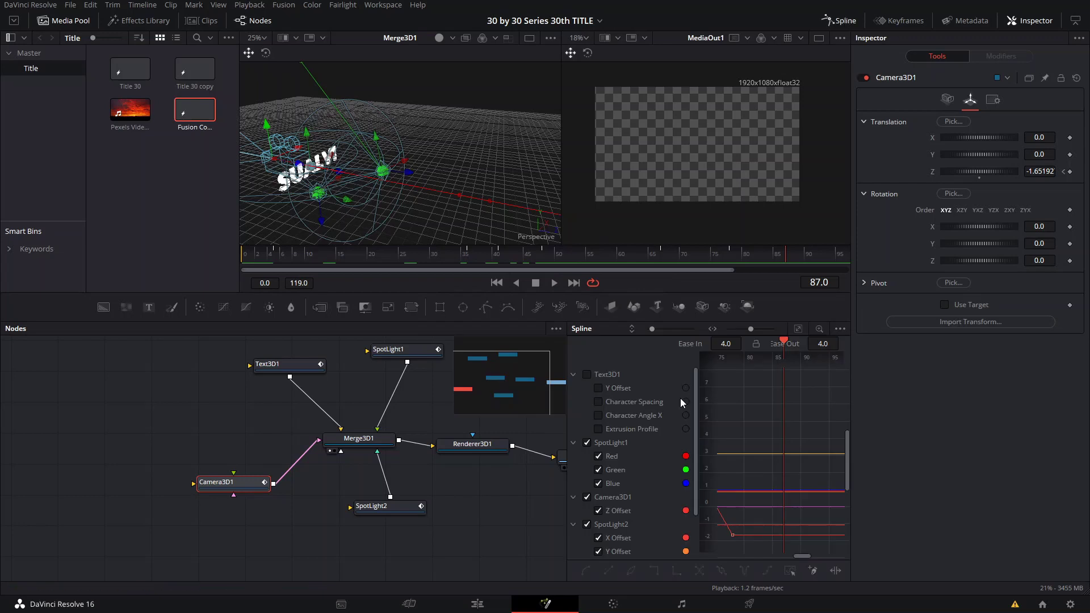
pyautogui.click(588, 376)
pyautogui.scroll(-3, 672, 454)
pyautogui.scroll(-8, 756, 450)
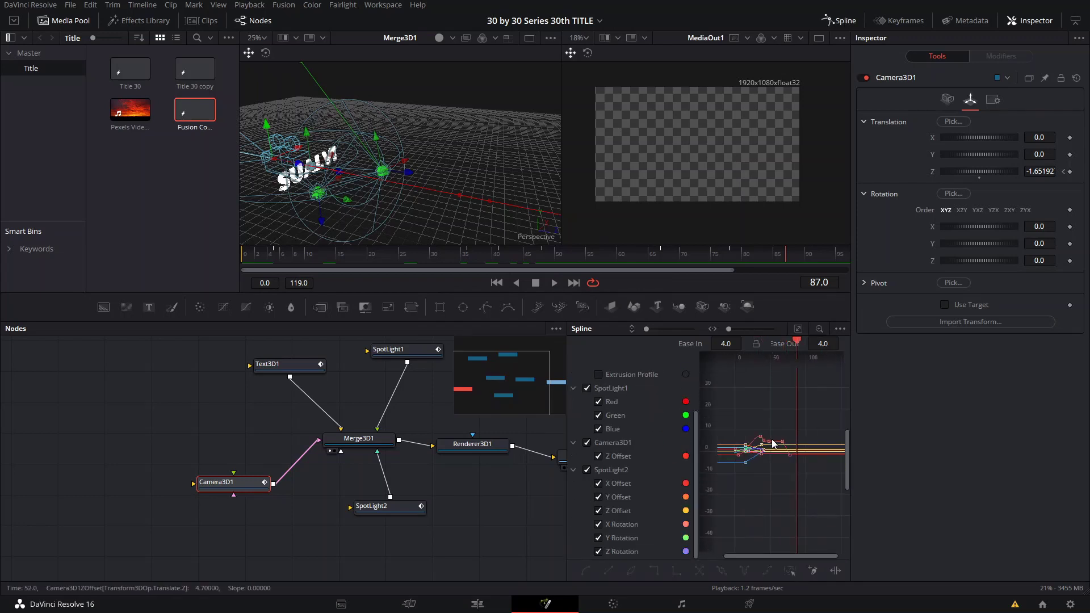
pyautogui.scroll(-2, 773, 444)
pyautogui.moveTo(743, 414); pyautogui.dragTo(816, 476)
pyautogui.press('f')
pyautogui.scroll(3, 623, 406)
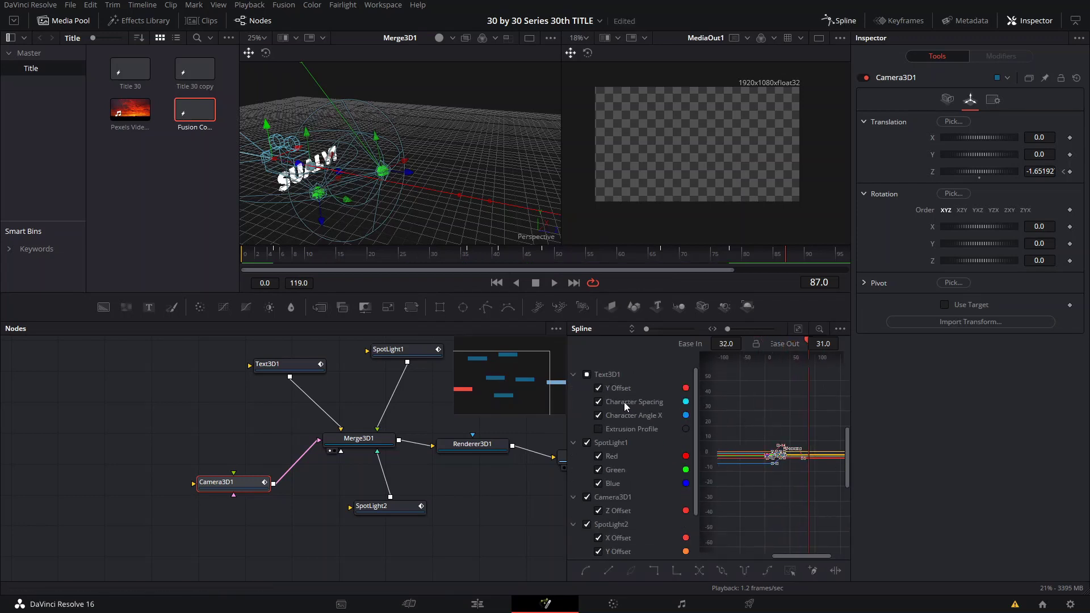
pyautogui.click(841, 22)
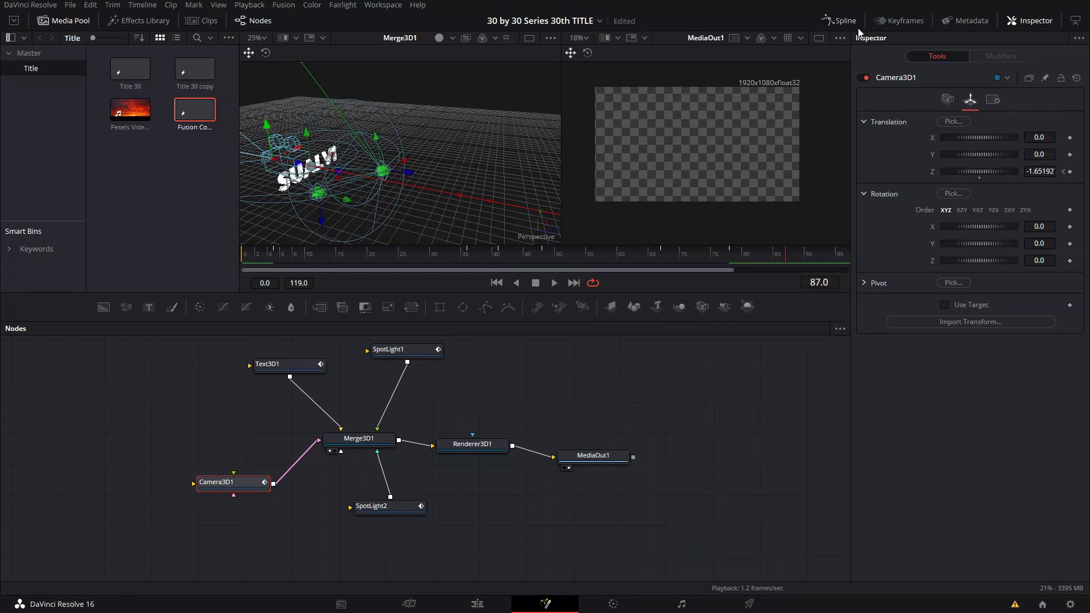
# - Examine the available settings of the text, camera and first spotlight nodes, then view the lit title from another angle
pyautogui.scroll(1, 390, 394)
pyautogui.click(285, 357)
pyautogui.click(284, 364)
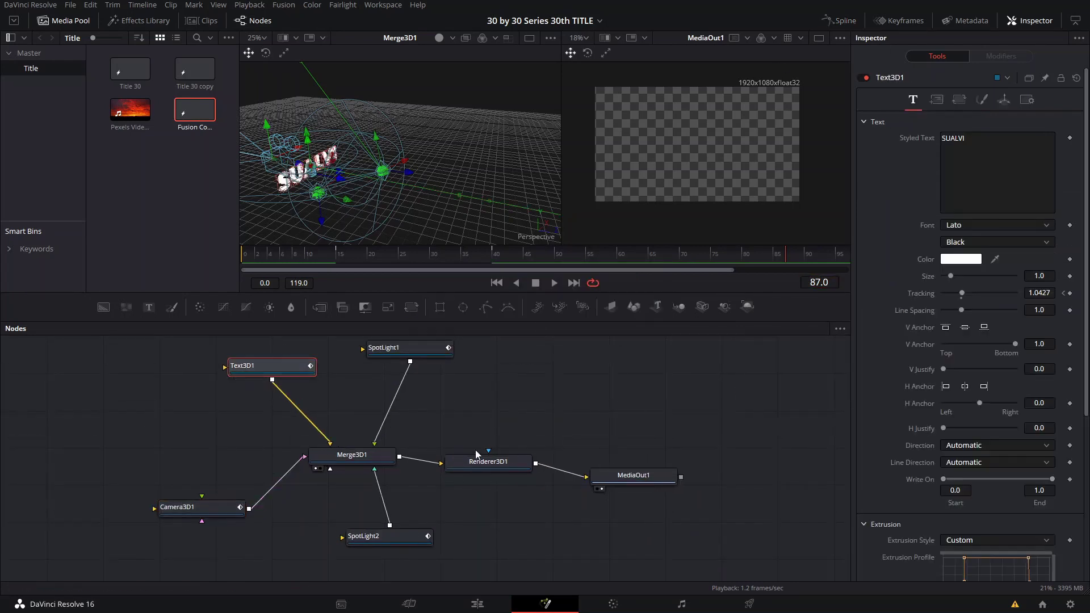
pyautogui.click(223, 509)
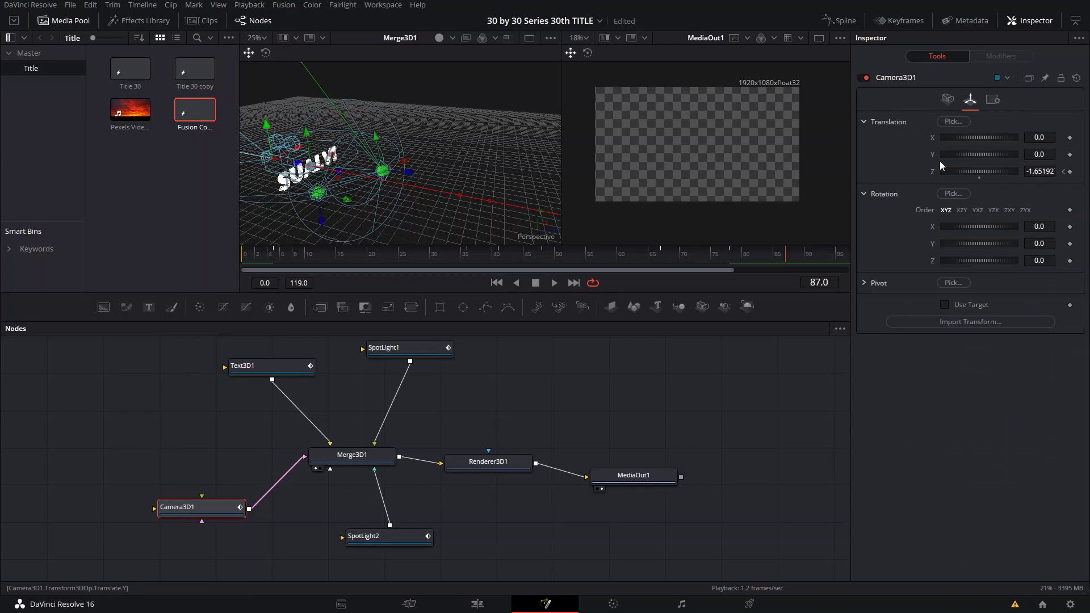
pyautogui.click(993, 99)
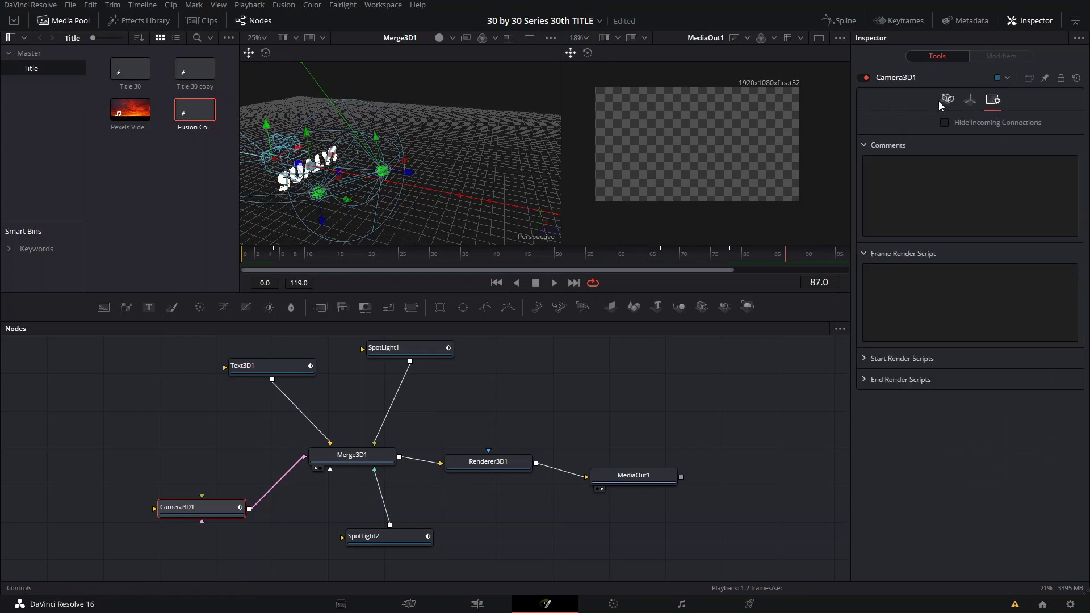
pyautogui.click(269, 366)
pyautogui.click(1027, 100)
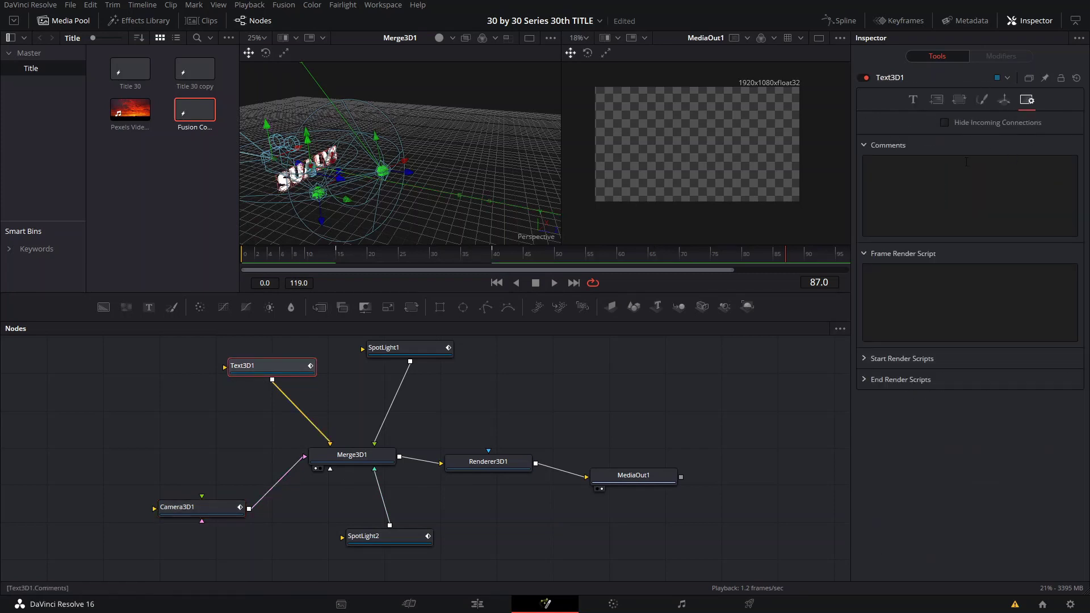
pyautogui.click(384, 348)
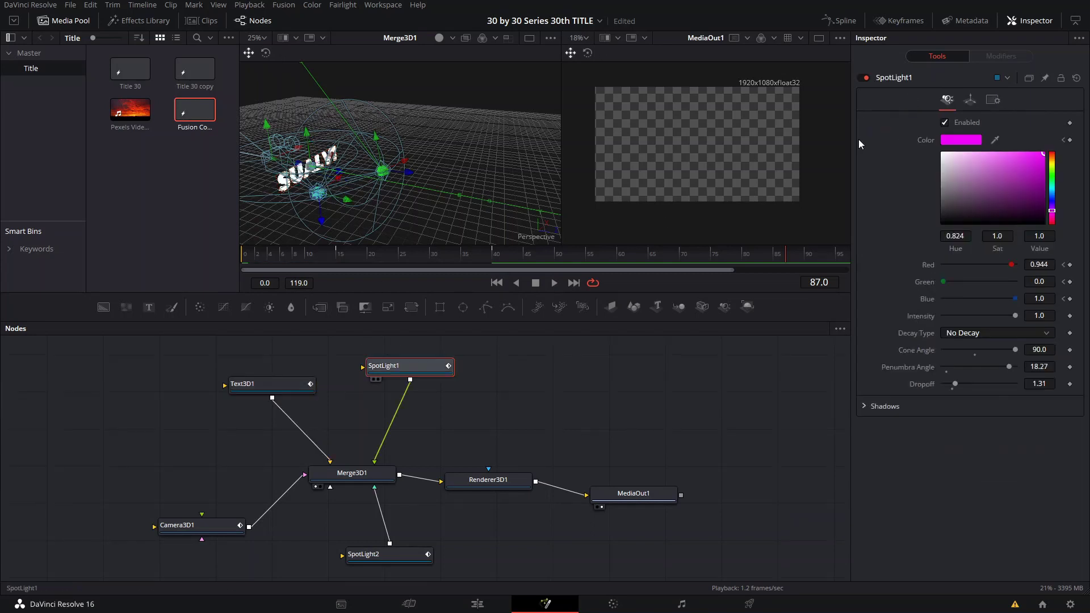
pyautogui.click(994, 100)
pyautogui.click(946, 100)
pyautogui.moveTo(562, 374); pyautogui.dragTo(679, 321)
pyautogui.moveTo(487, 171); pyautogui.dragTo(311, 167)
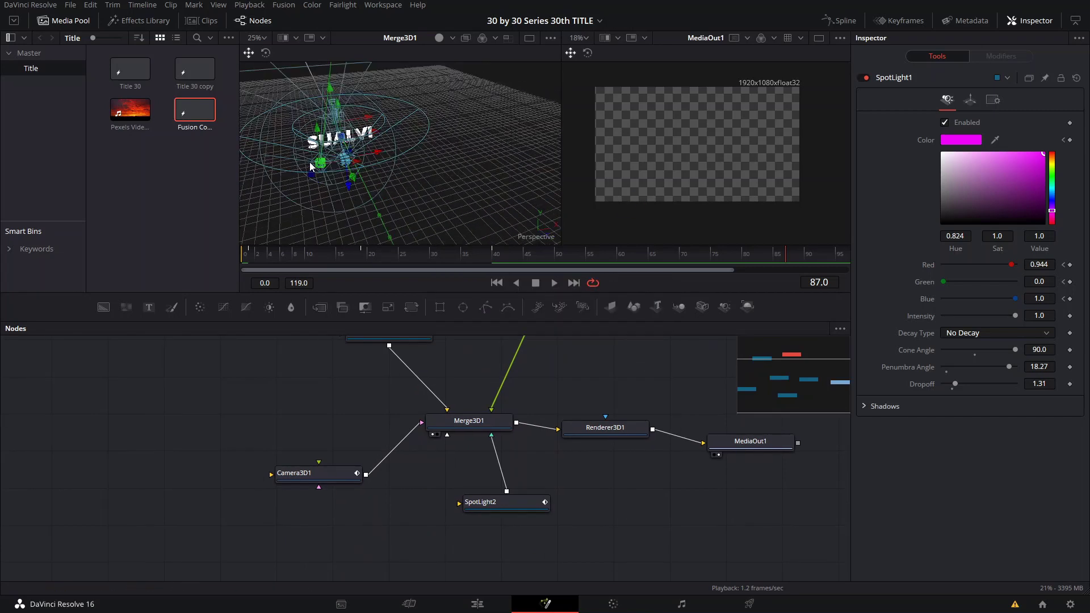
# - Search the tool list for "MOTI" and close it without adding a tool
pyautogui.hotkey('shift', 'space')
pyautogui.write('MOTI')
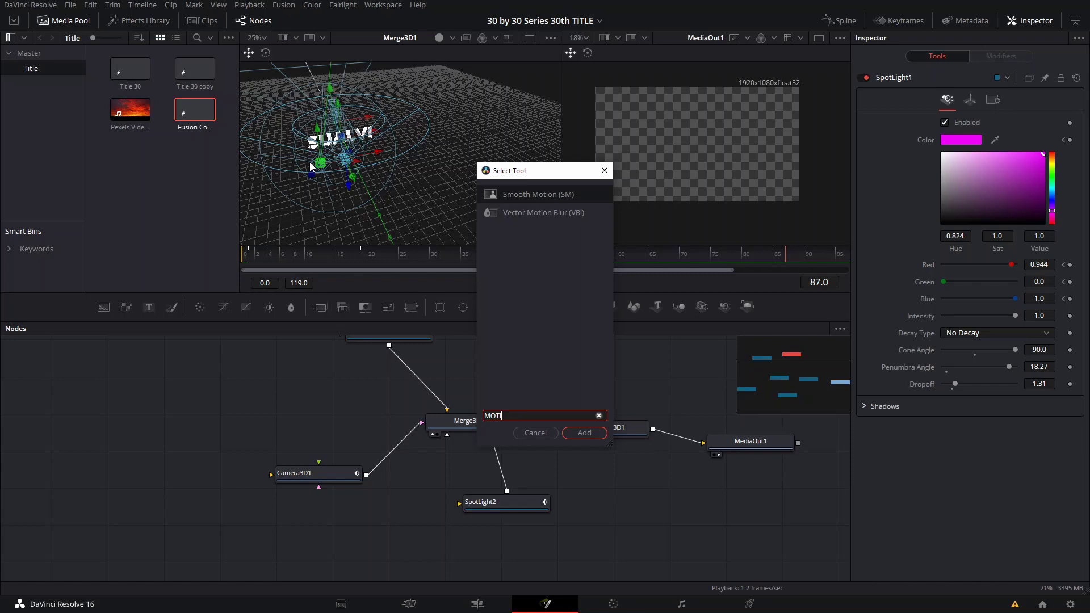
pyautogui.press('BackSpace')
pyautogui.press('BackSpace')
pyautogui.press('BackSpace')
pyautogui.press('BackSpace')
pyautogui.press('Escape')
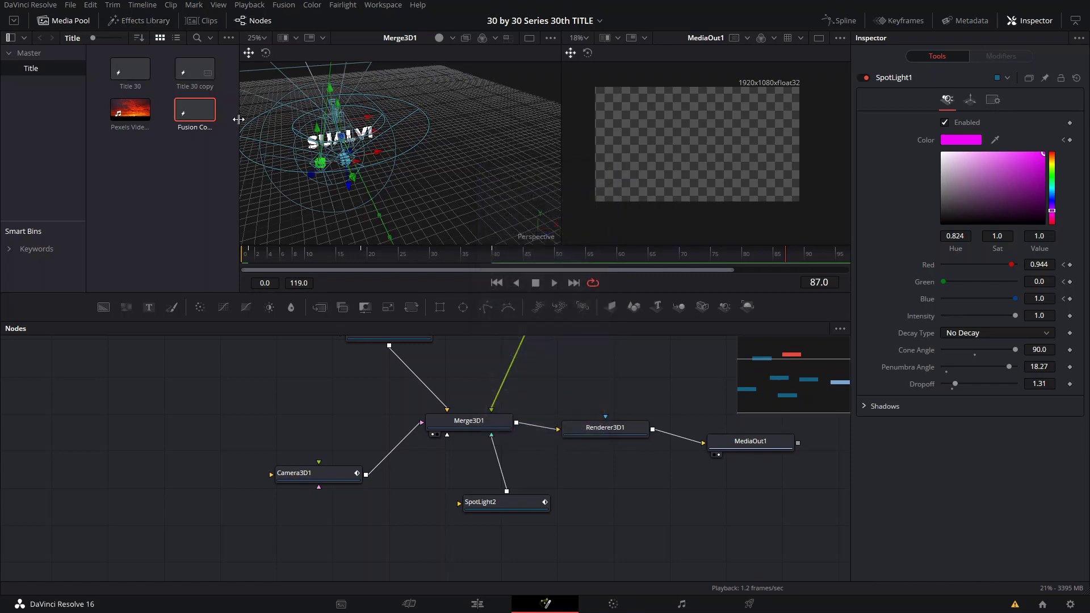
pyautogui.moveTo(289, 135); pyautogui.dragTo(380, 158)
pyautogui.scroll(2, 430, 161)
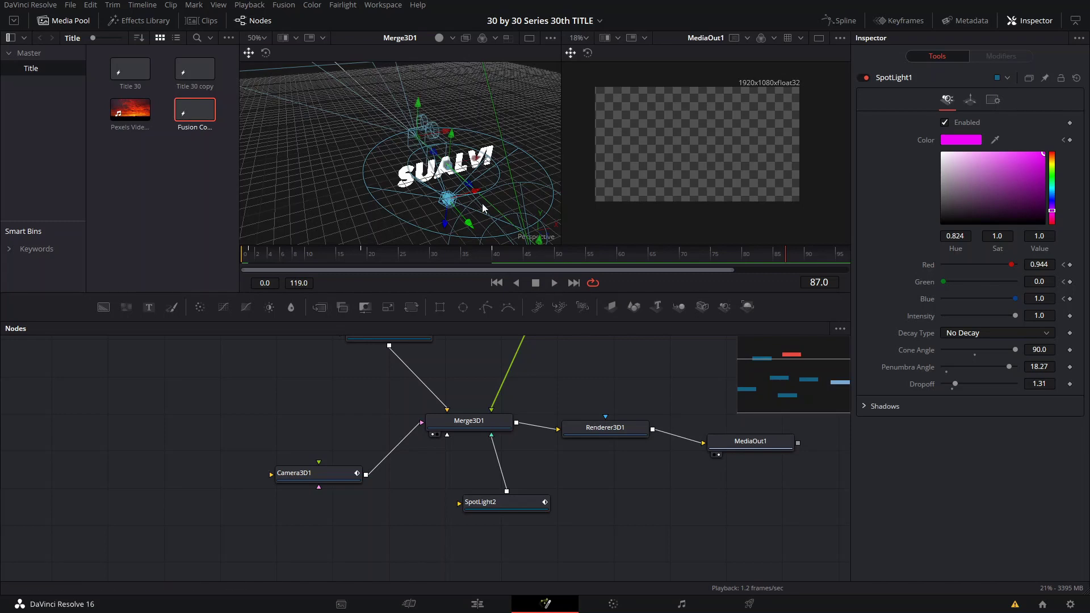
pyautogui.moveTo(483, 208); pyautogui.dragTo(445, 184)
# - On the Edit page, place the Fusion composition on Video 2 above the end of the sunset clip and enable Render Cache Color Output
pyautogui.click(478, 603)
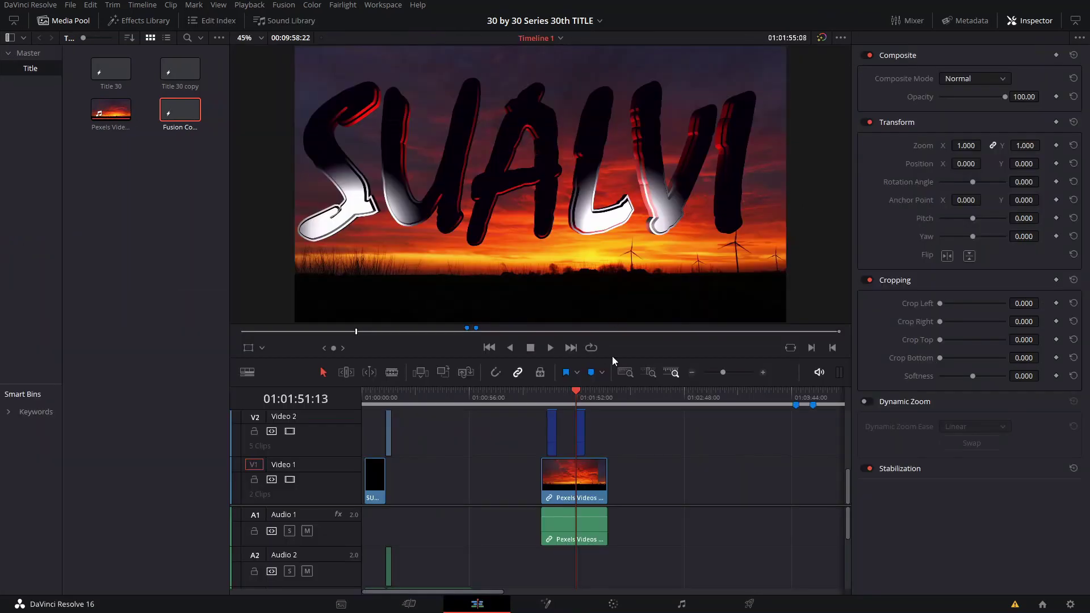
pyautogui.moveTo(193, 112); pyautogui.dragTo(599, 437)
pyautogui.rightClick(600, 442)
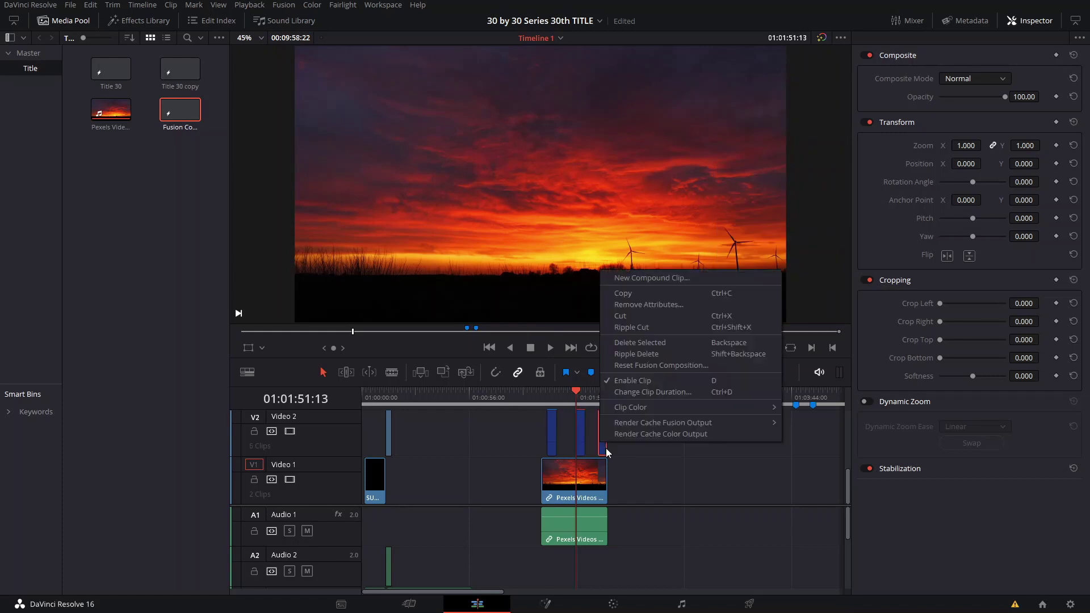
pyautogui.click(618, 439)
pyautogui.click(618, 436)
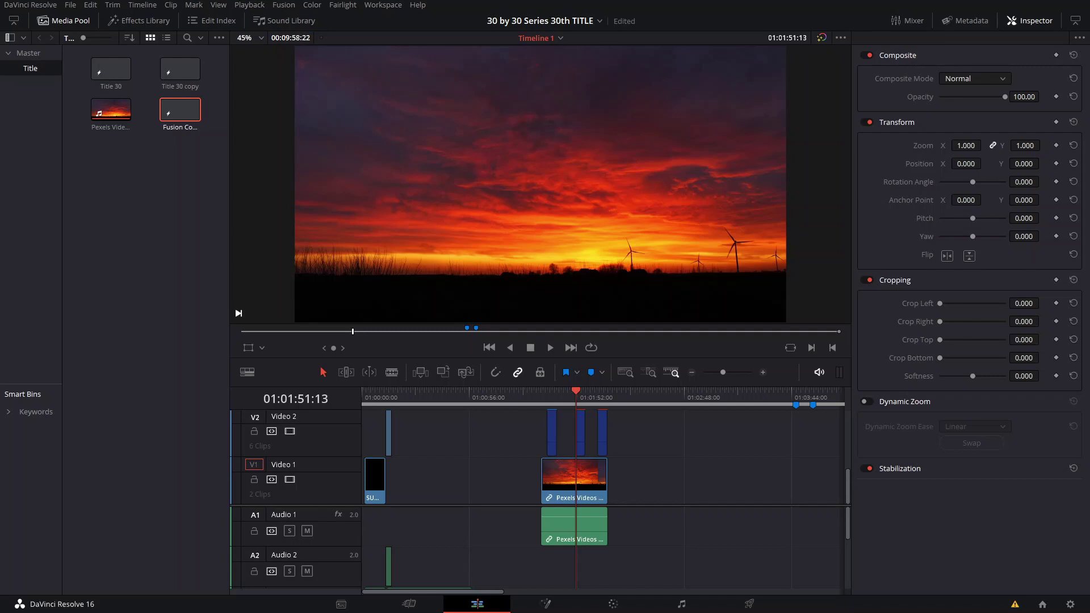
# - Play the finished title over the sunset clip several times, starting around 01:02:02
pyautogui.click(597, 397)
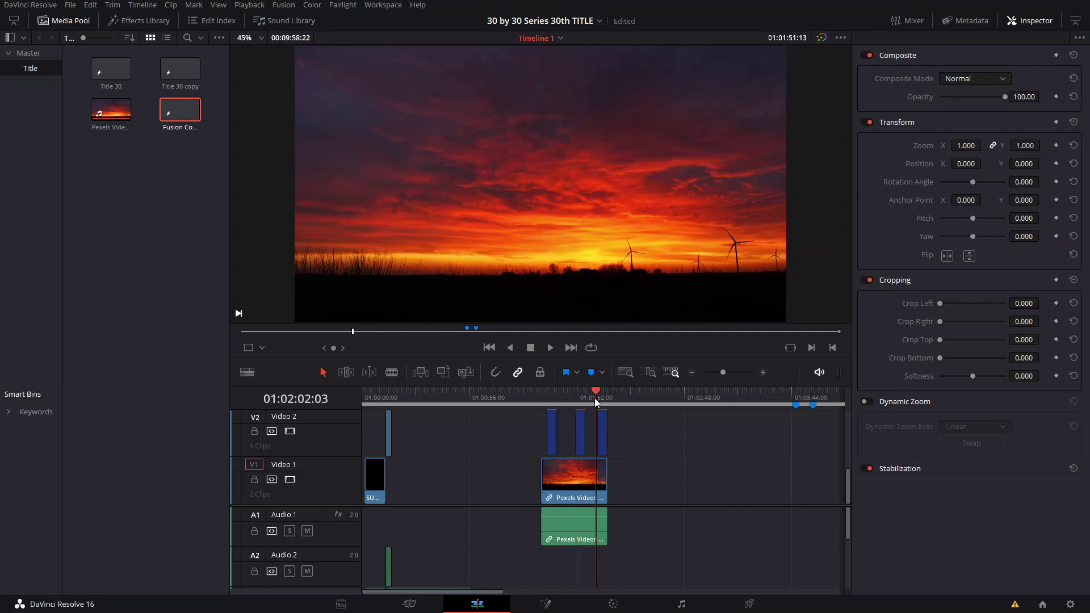
pyautogui.press('space')
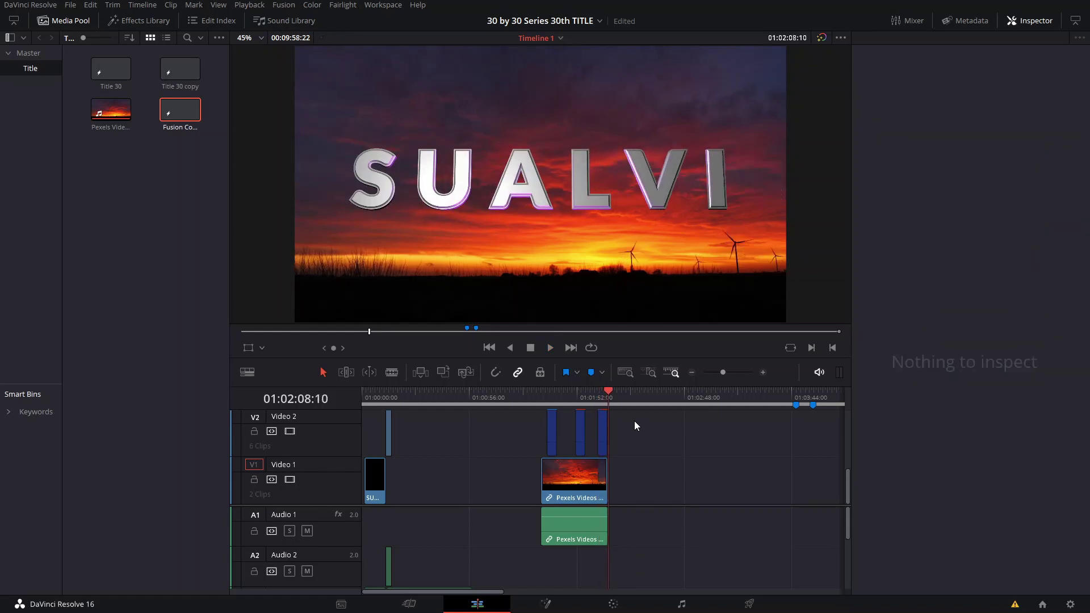
pyautogui.click(597, 393)
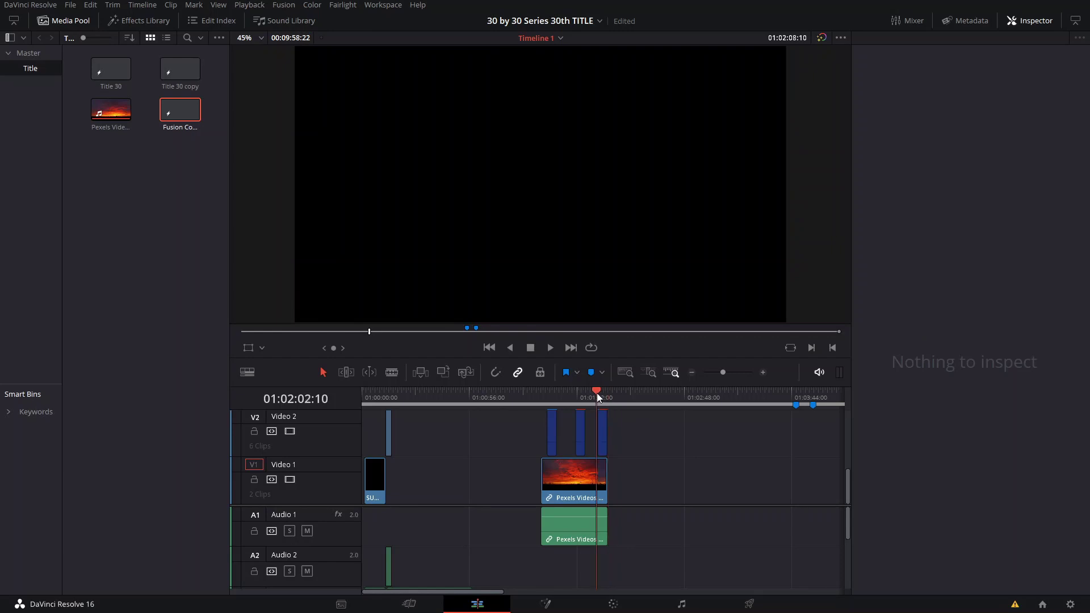
pyautogui.press('space')
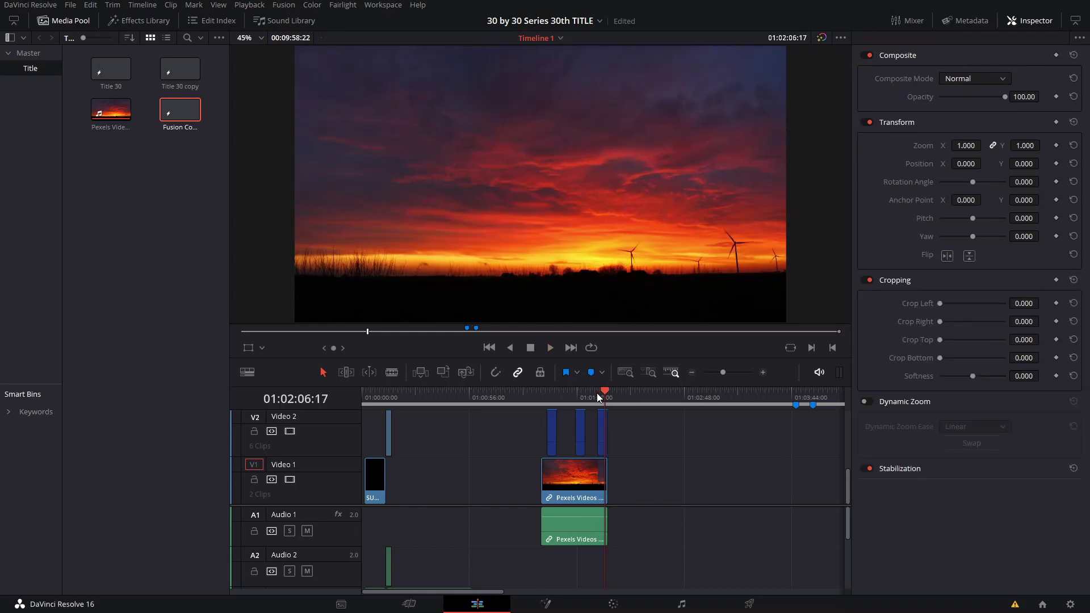
pyautogui.click(597, 393)
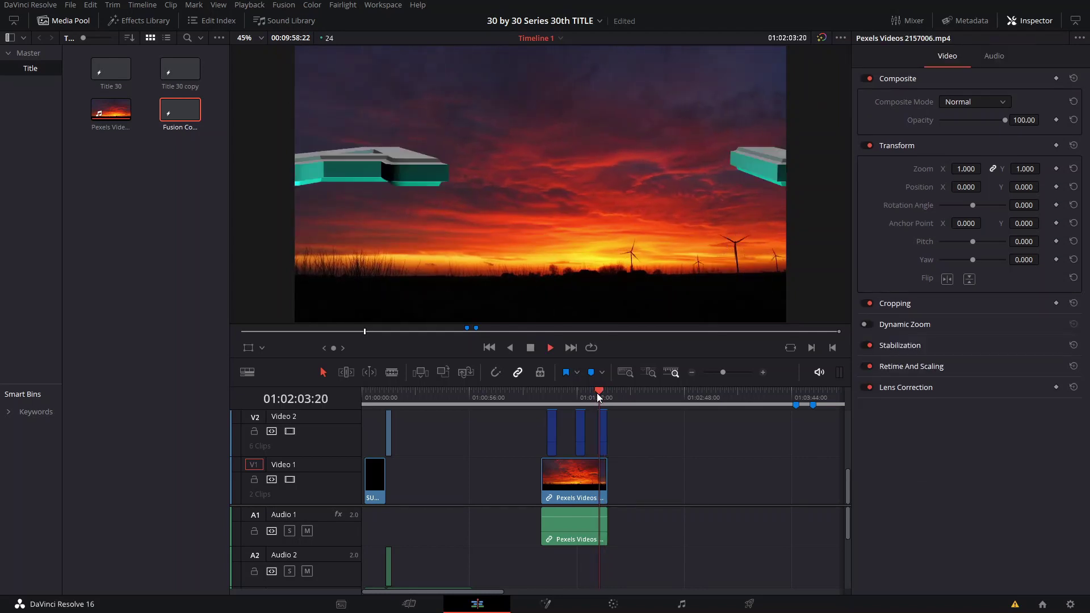
pyautogui.press('space')
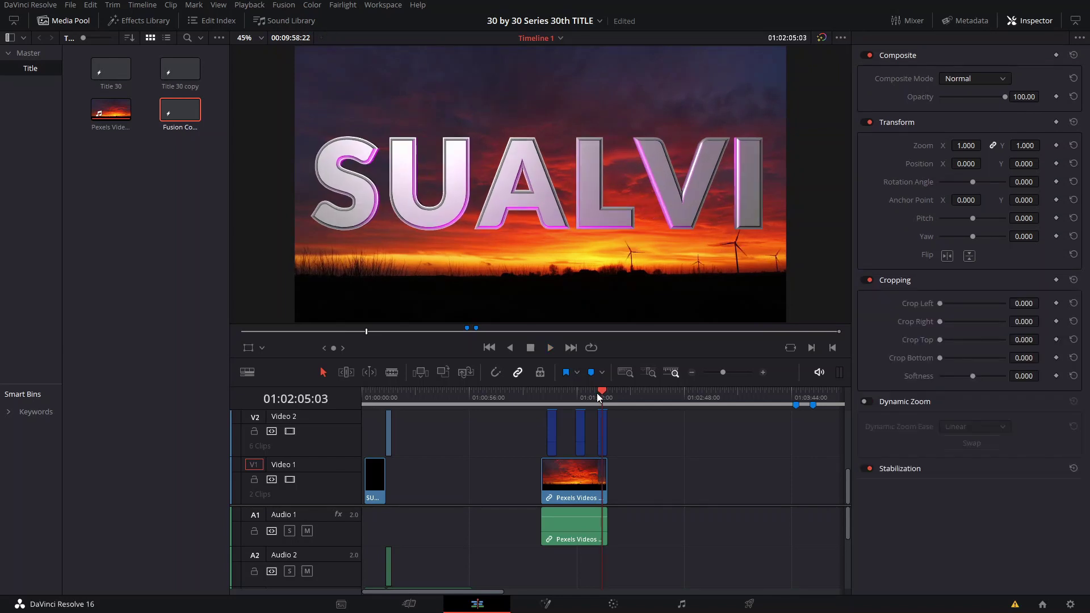
pyautogui.click(598, 393)
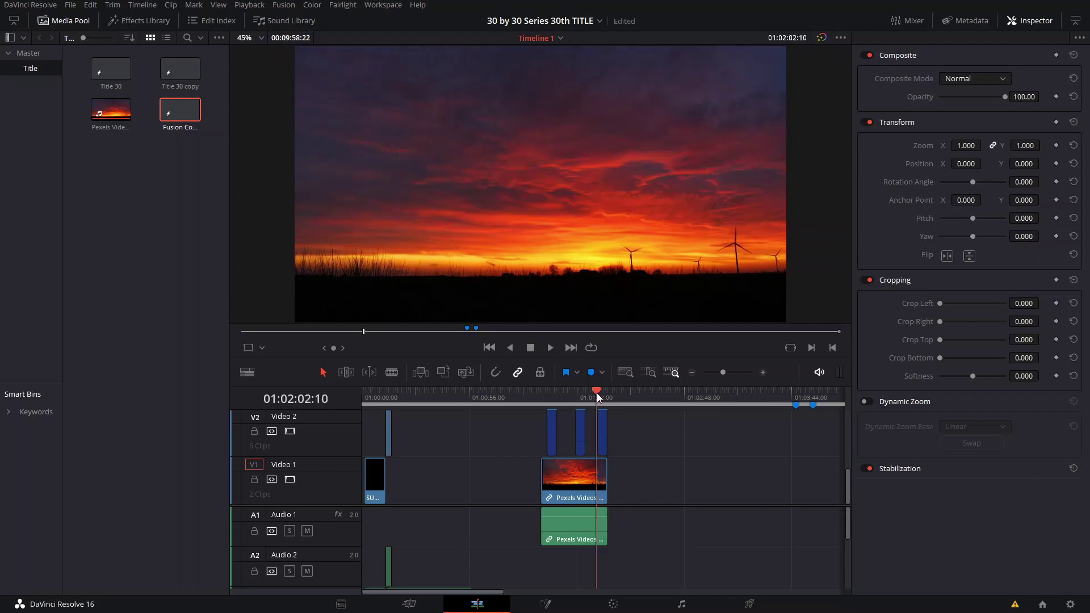
pyautogui.press('space')
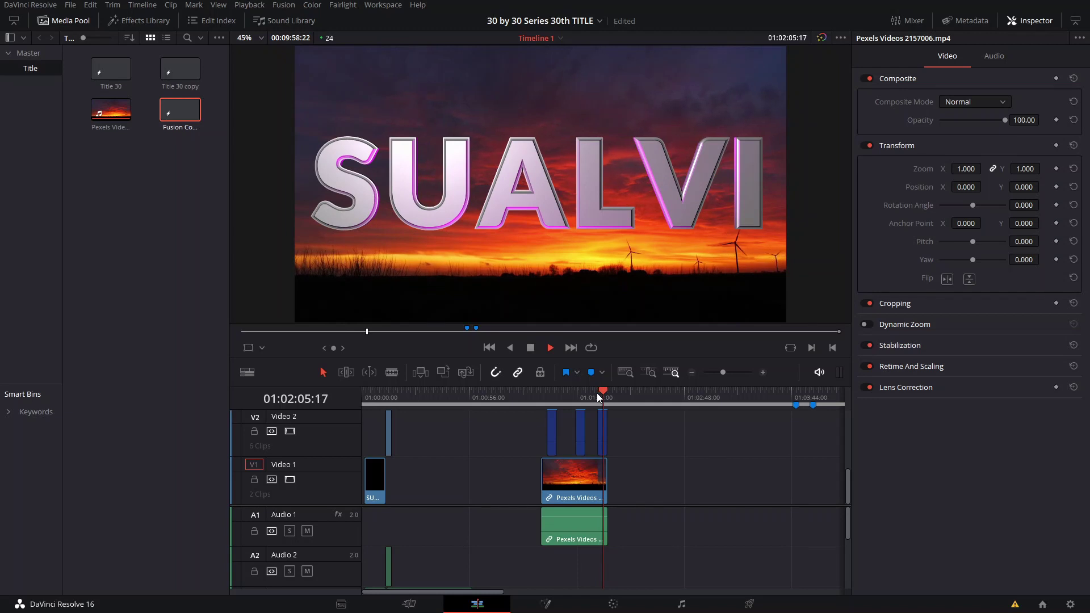
pyautogui.press('space')
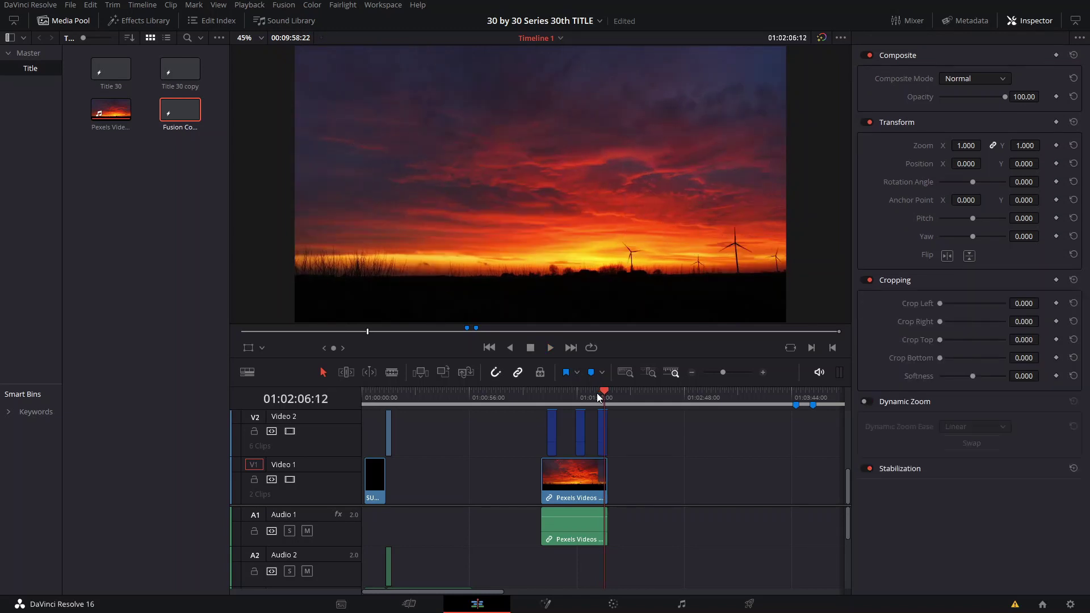